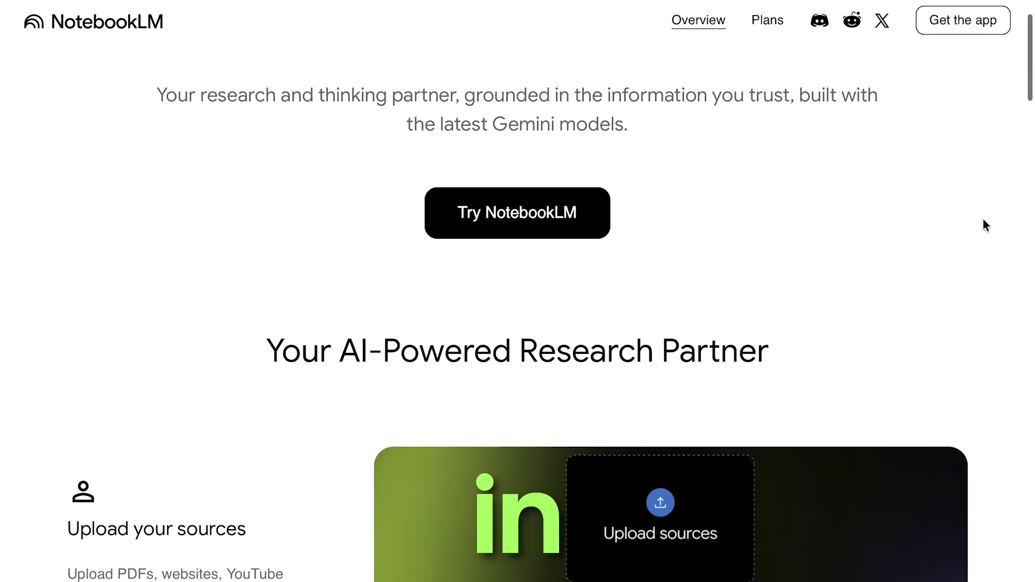
# Look through the NotebookLM overview page, covering its features, privacy statement, use cases and testimonials
pyautogui.scroll(-3, 983, 220)
pyautogui.scroll(-6, 983, 220)
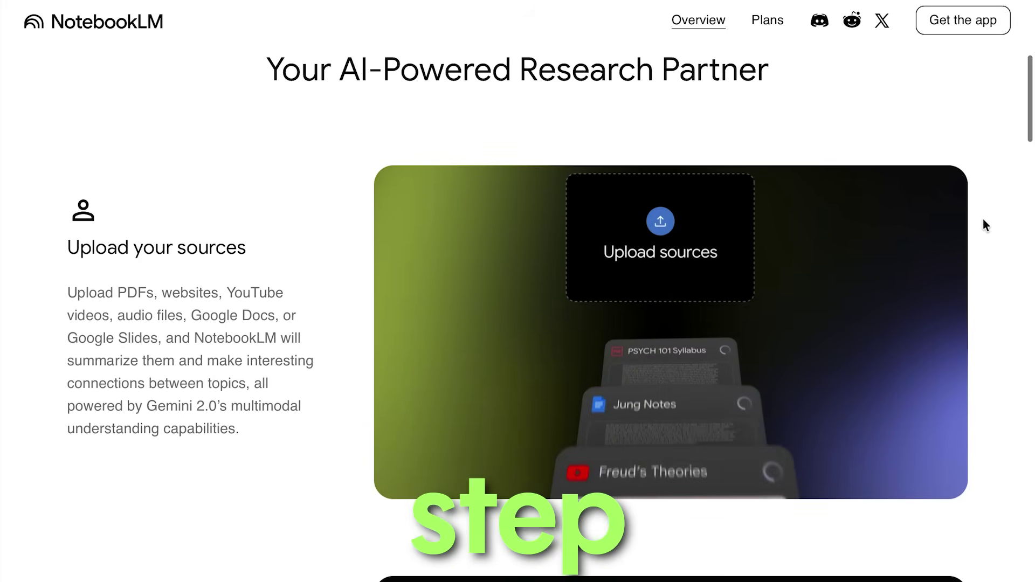
pyautogui.scroll(-5, 985, 224)
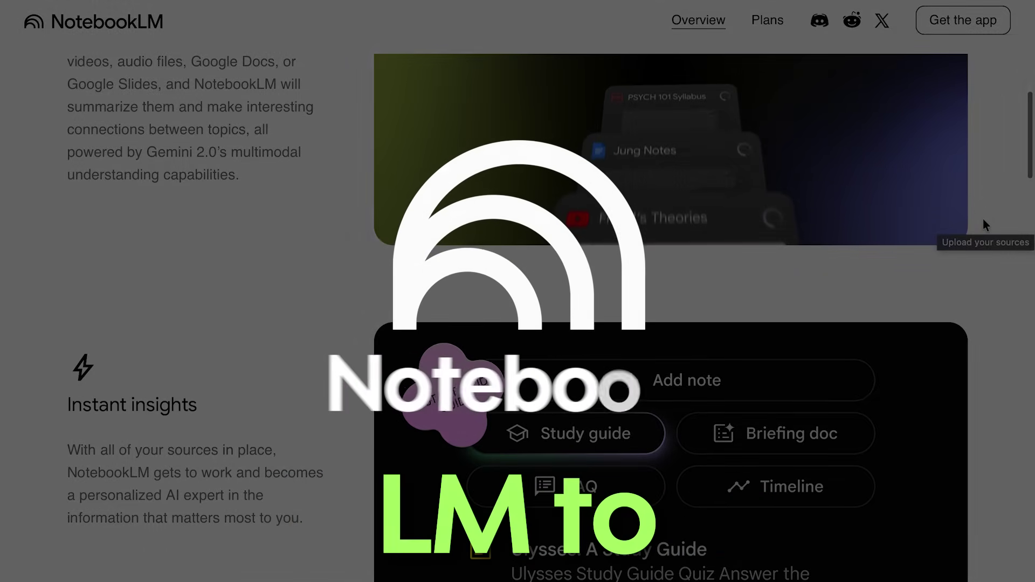
pyautogui.scroll(-6, 983, 221)
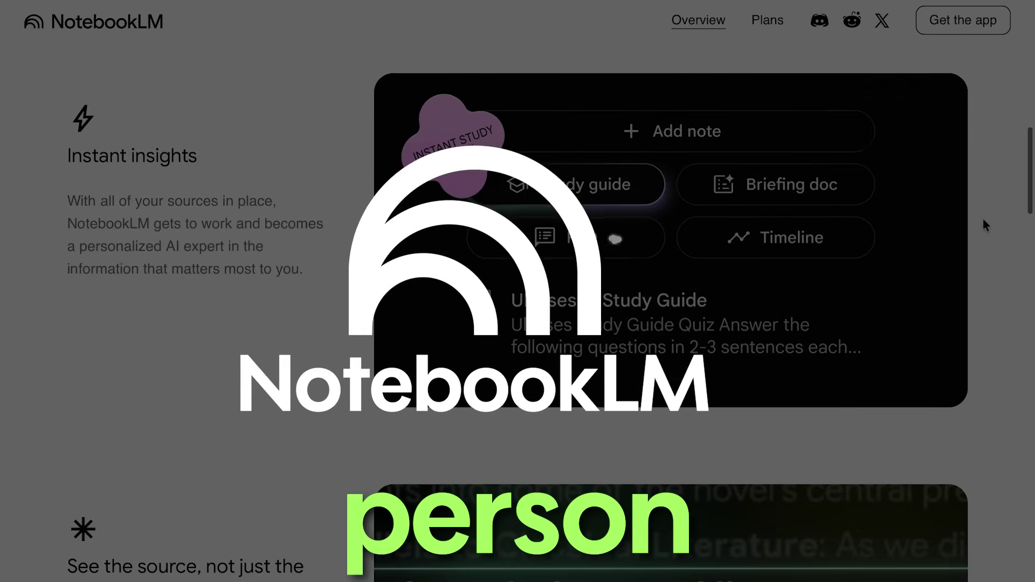
pyautogui.scroll(-6, 982, 216)
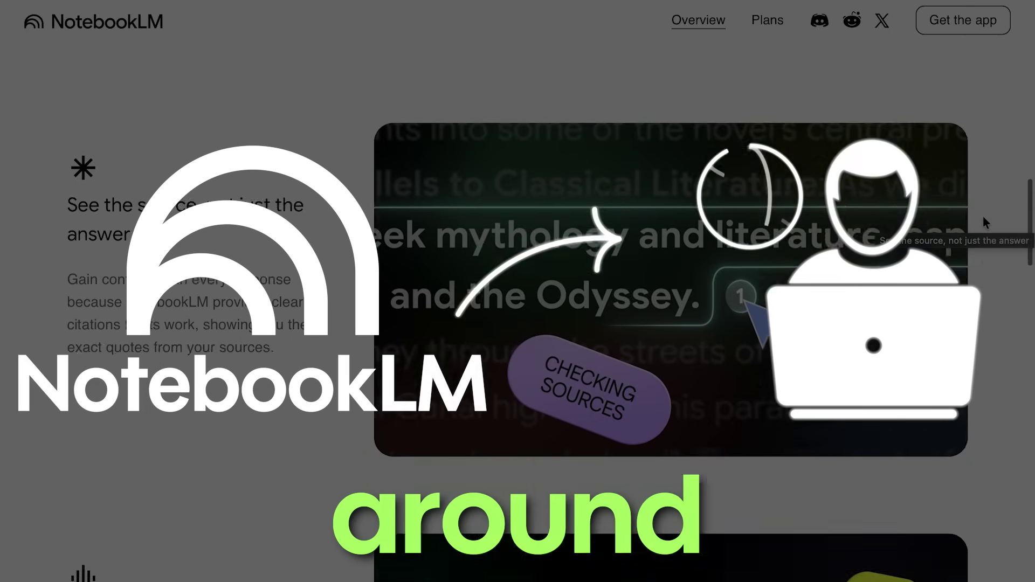
pyautogui.scroll(-6, 983, 216)
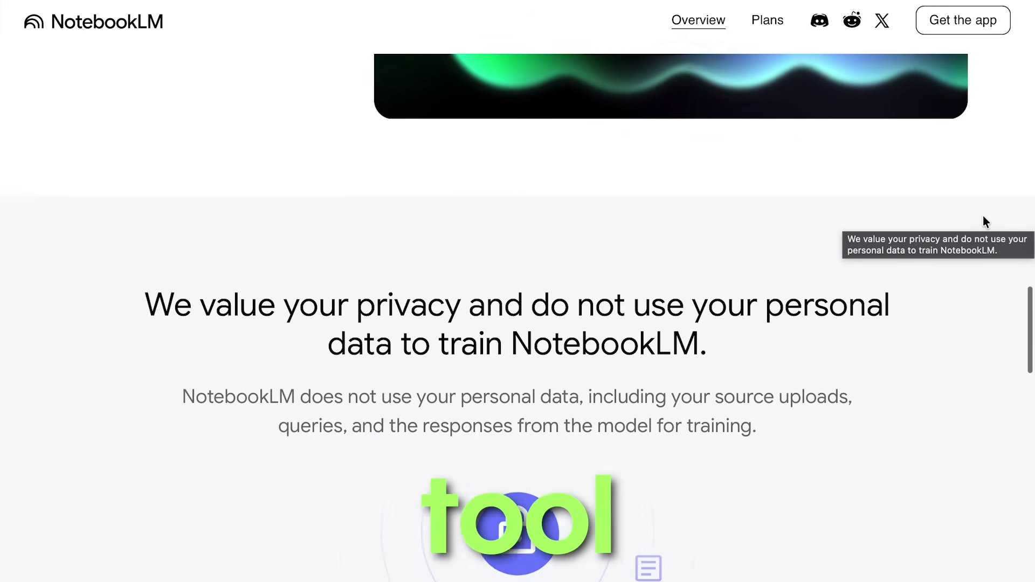
pyautogui.scroll(-4, 982, 215)
pyautogui.scroll(-3, 983, 216)
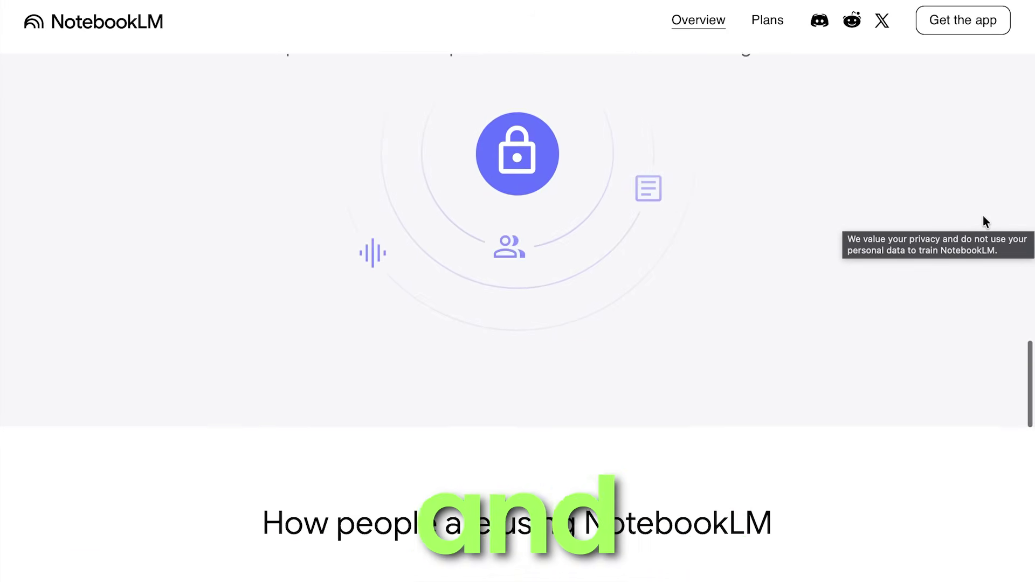
pyautogui.scroll(-4, 983, 215)
pyautogui.scroll(-3, 983, 216)
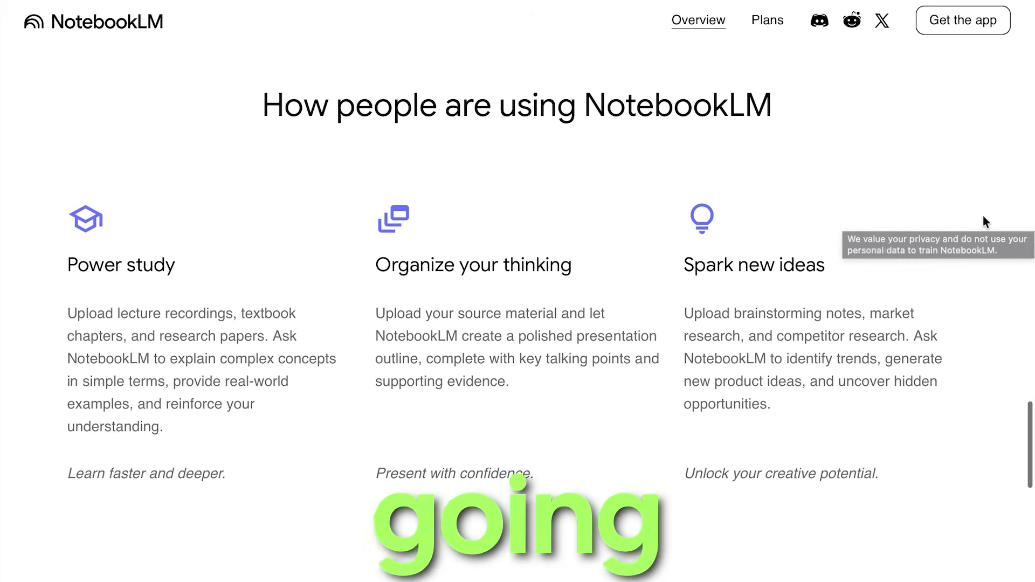
pyautogui.scroll(-1, 943, 264)
pyautogui.scroll(-2, 911, 284)
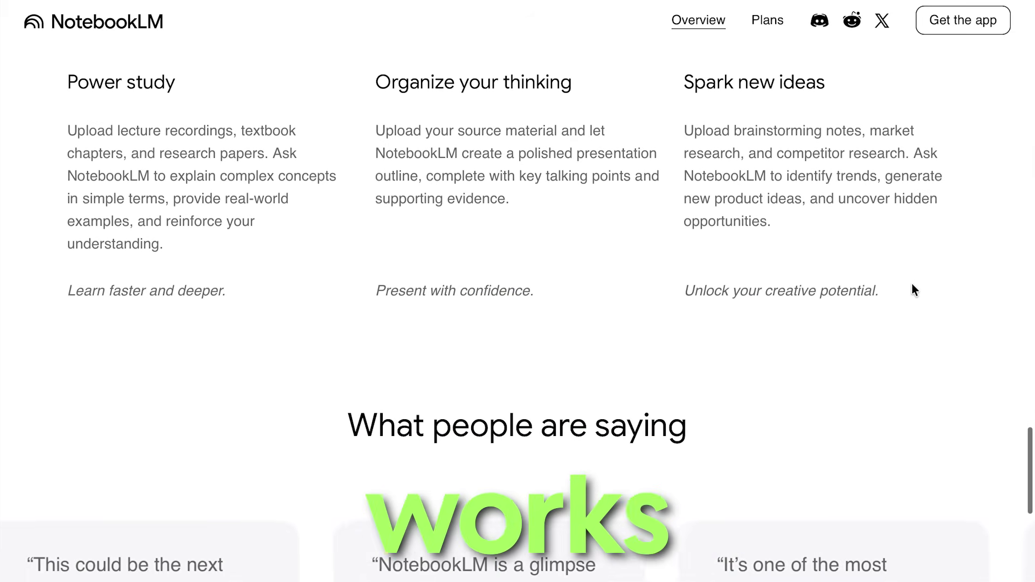
pyautogui.scroll(-4, 911, 285)
pyautogui.scroll(-5, 913, 285)
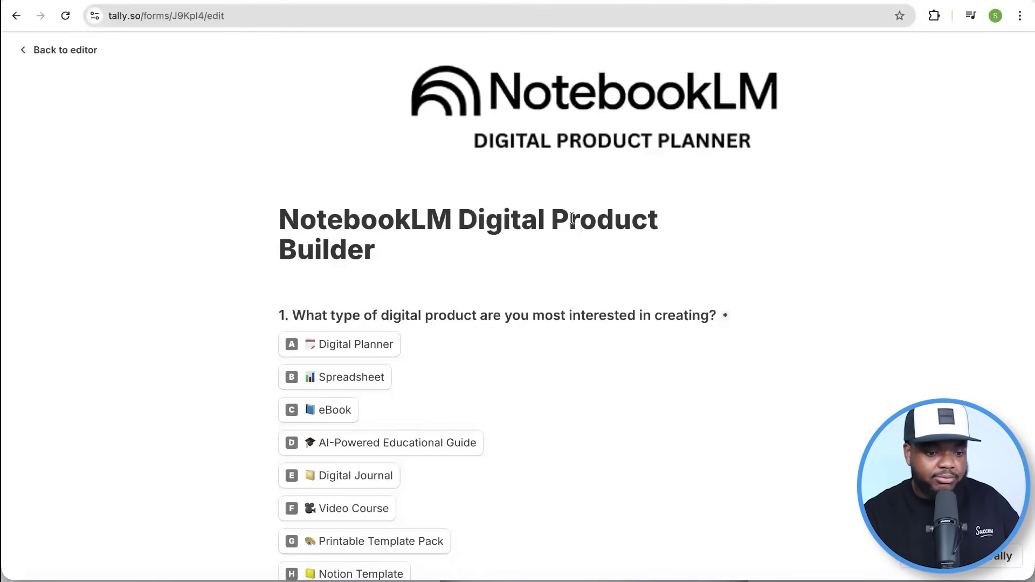
# In the NotebookLM Digital Product Builder form, choose eBook as the type of digital product to create
pyautogui.scroll(-2, 572, 218)
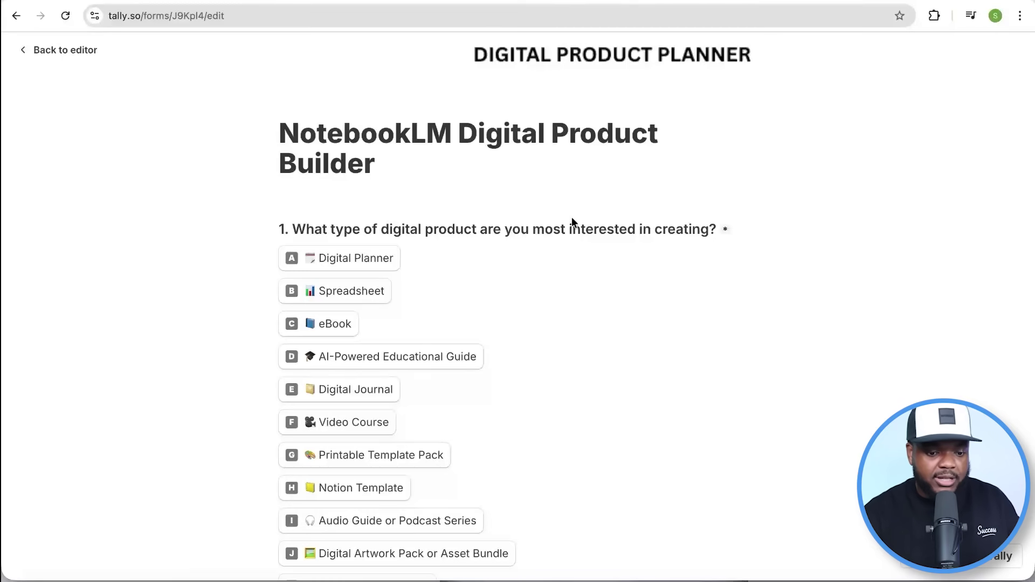
pyautogui.scroll(2, 570, 260)
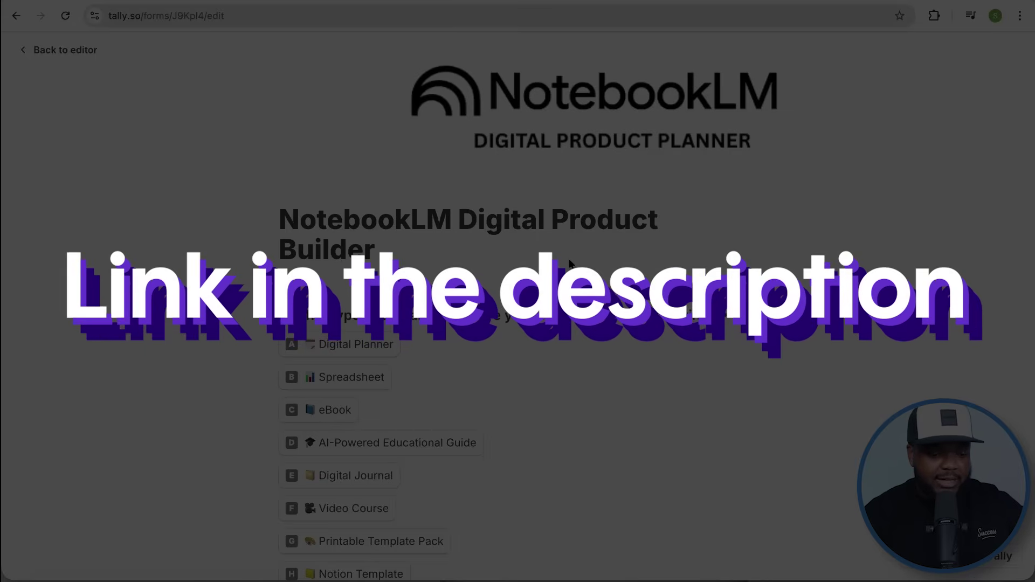
pyautogui.scroll(-2, 570, 263)
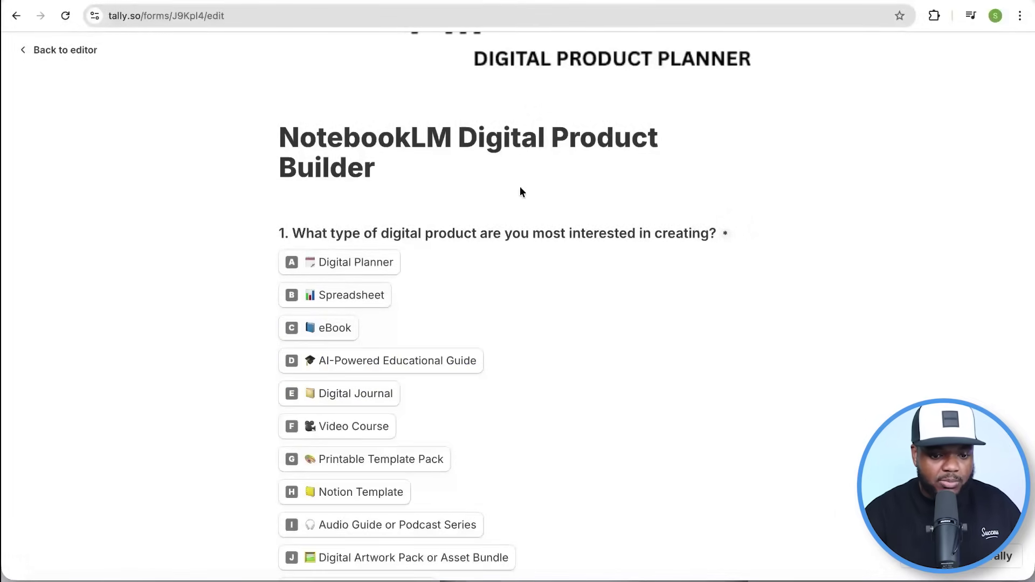
pyautogui.scroll(-2, 700, 295)
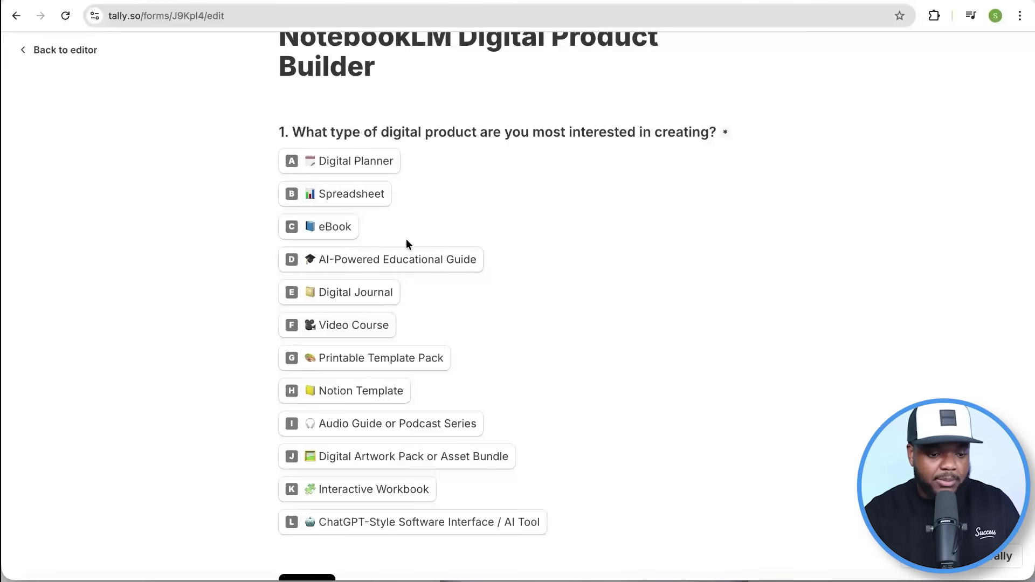
pyautogui.click(328, 231)
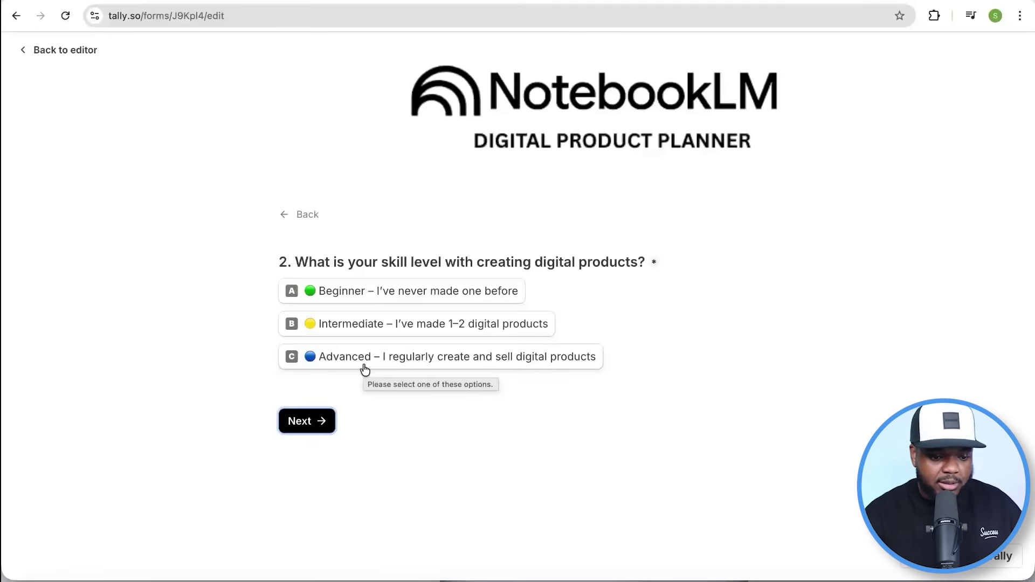
# Set the skill level to Beginner and the reason for making the product to Generate Income (Sell it)
pyautogui.click(338, 294)
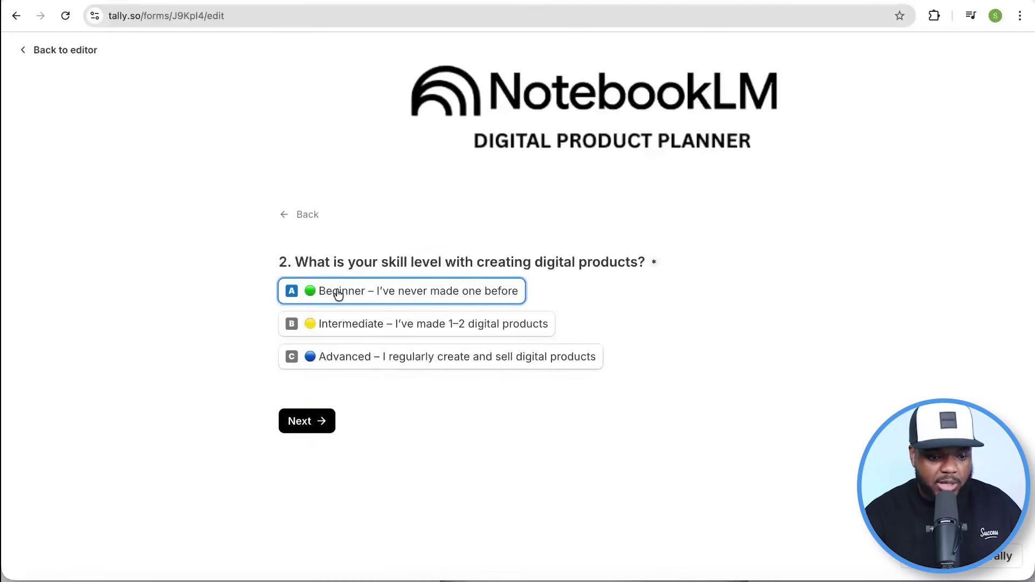
pyautogui.click(312, 421)
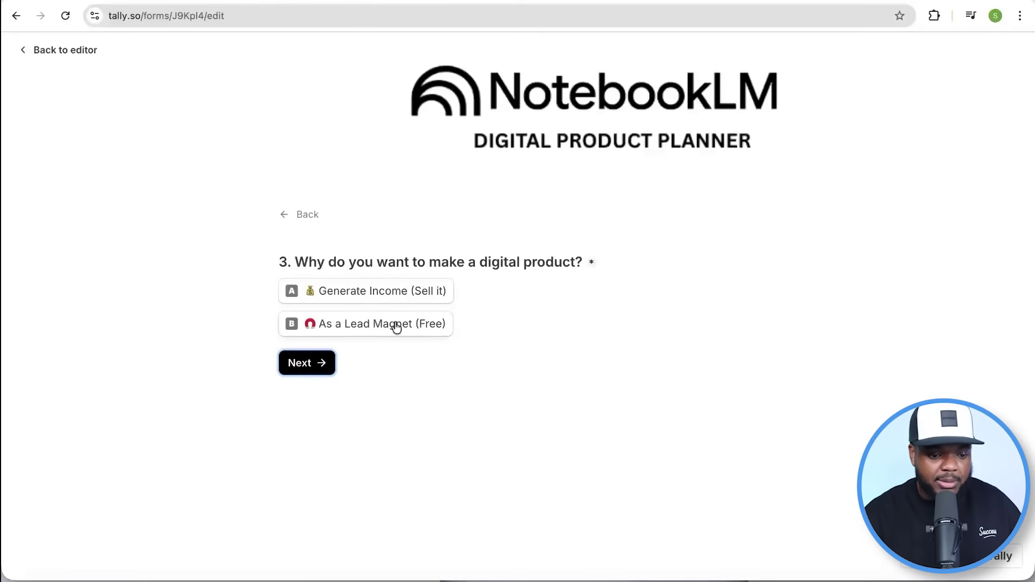
pyautogui.click(378, 291)
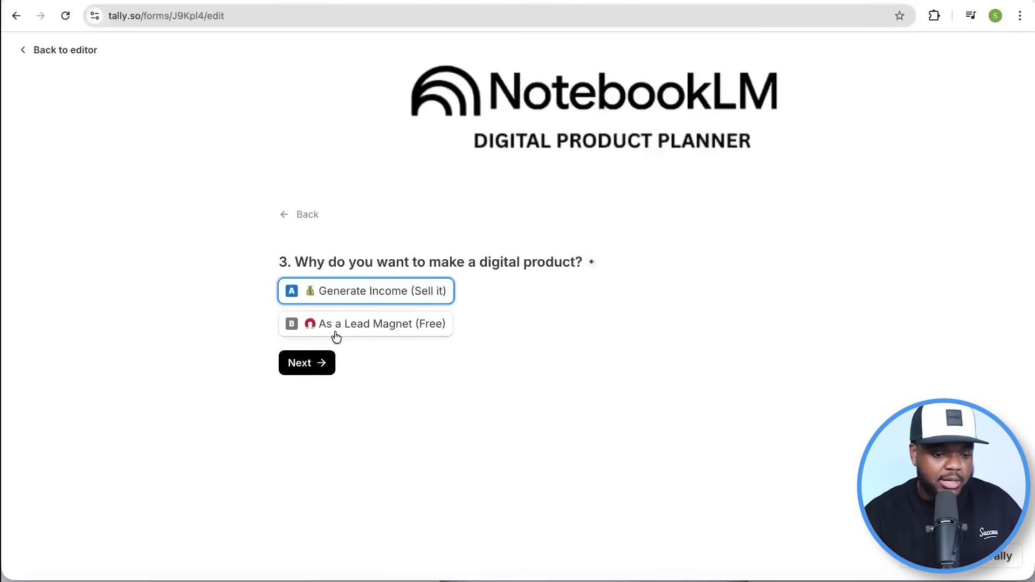
pyautogui.click(303, 364)
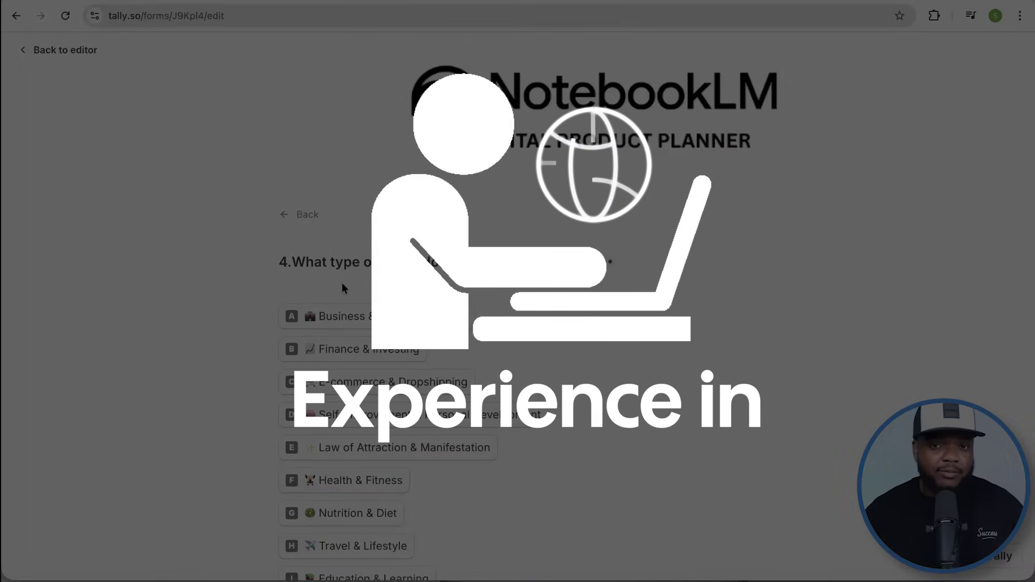
# Choose E-commerce & Dropshipping as the niche and continue to the question on selling
pyautogui.scroll(-4, 342, 282)
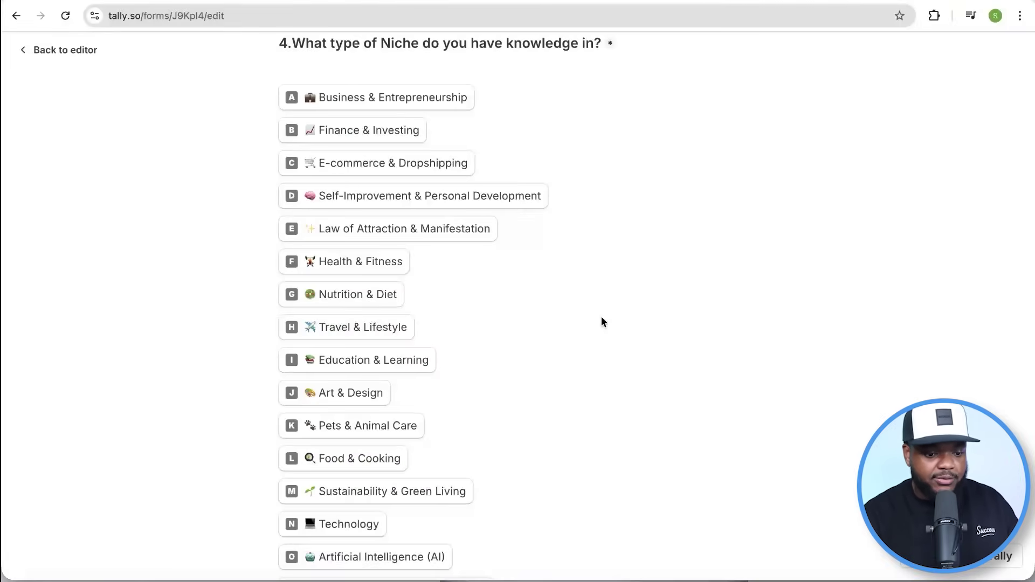
pyautogui.scroll(-2, 603, 322)
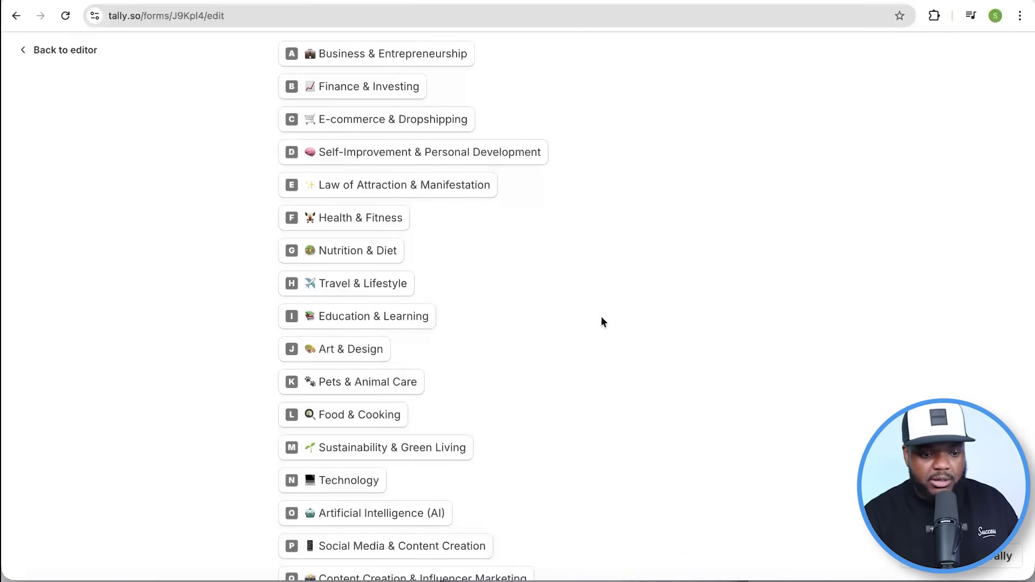
pyautogui.scroll(1, 603, 322)
pyautogui.scroll(2, 602, 318)
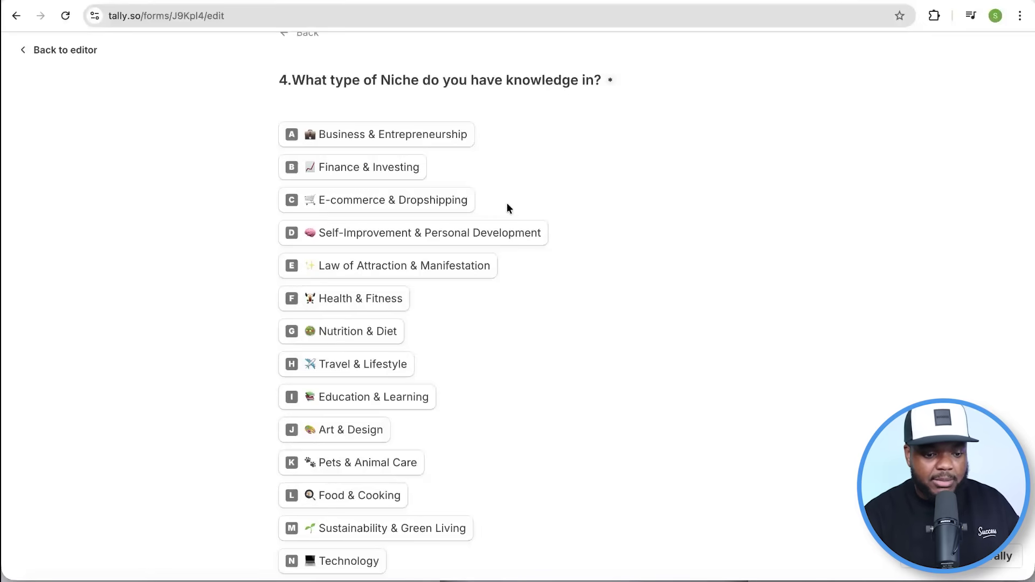
pyautogui.click(418, 202)
pyautogui.scroll(-4, 512, 323)
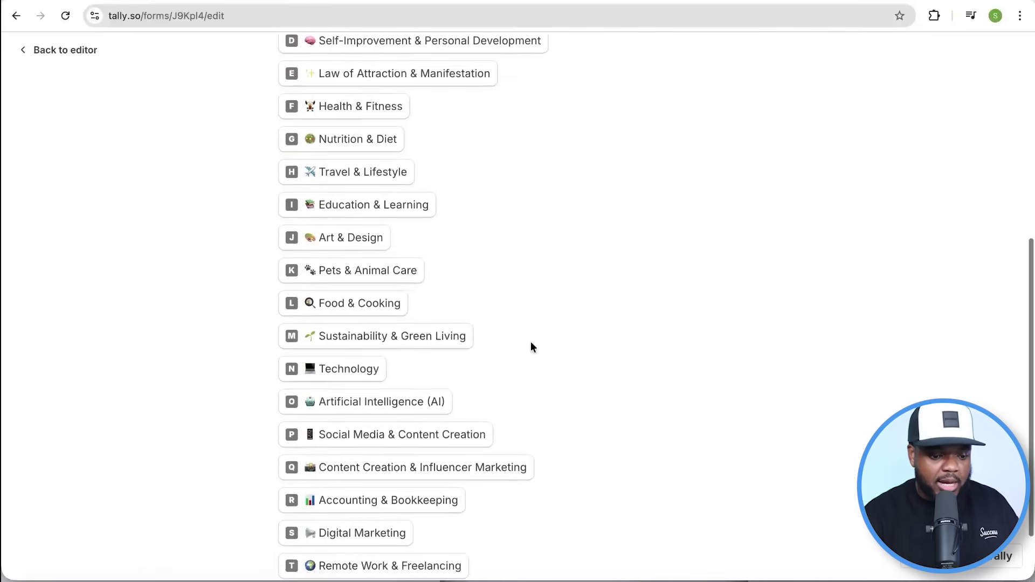
pyautogui.scroll(-1, 531, 347)
pyautogui.click(319, 557)
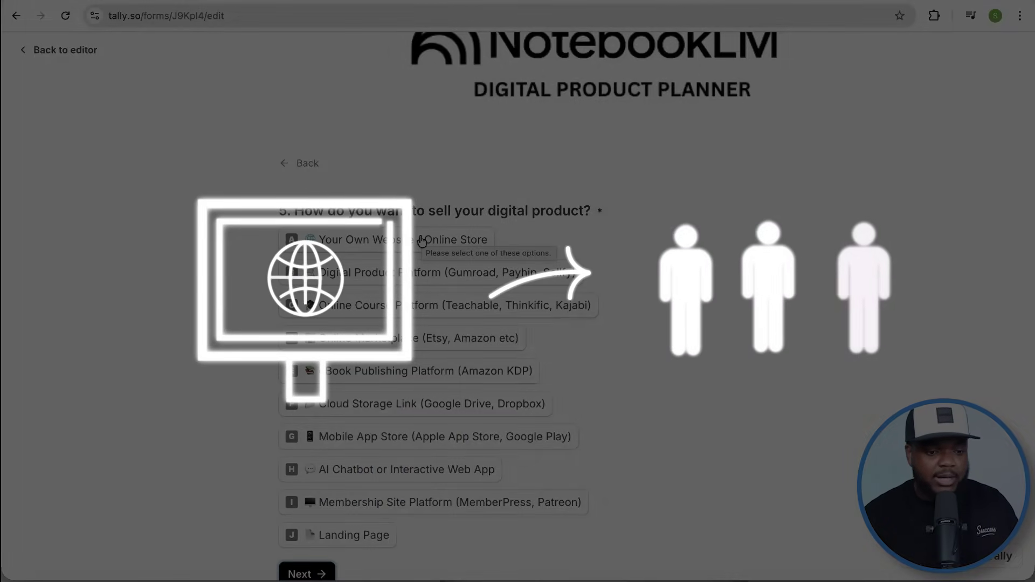
# Choose Your Own Website / Online Store as the way to sell the product and continue to the style question
pyautogui.click(422, 240)
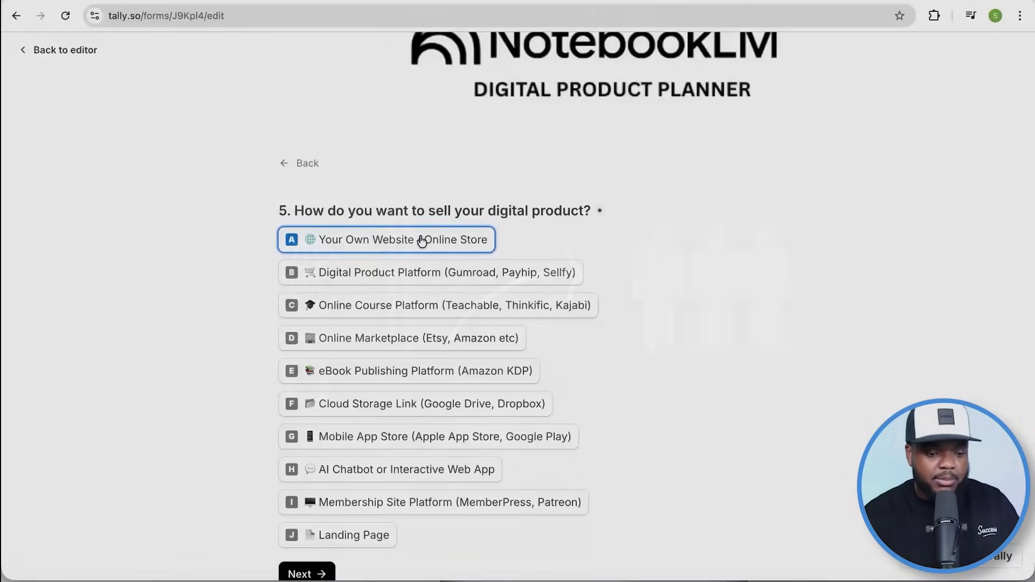
pyautogui.scroll(-1, 399, 453)
pyautogui.click(312, 528)
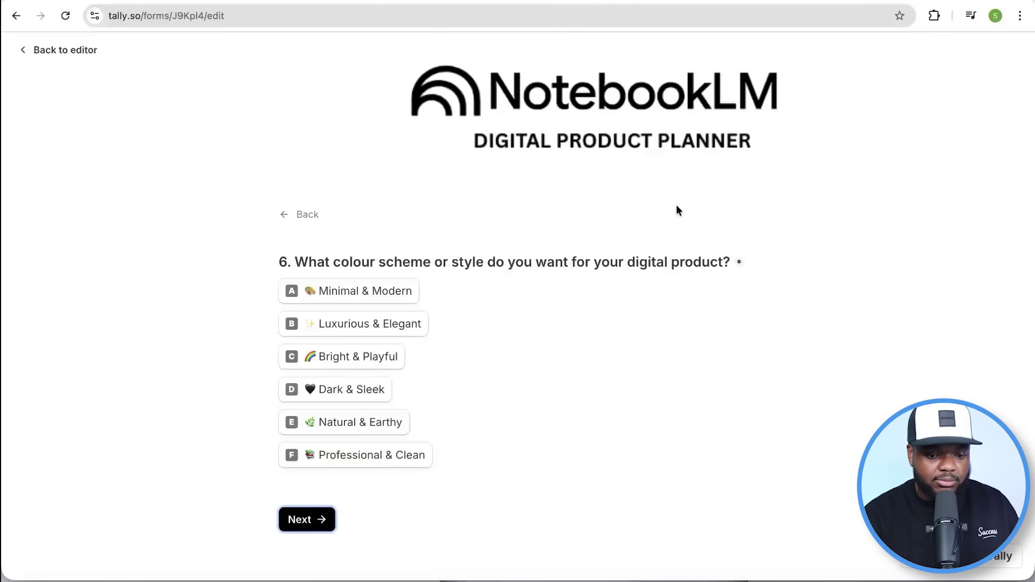
# Choose the Professional & Clean style and SEO Blog Articles as the promotion method, and submit the form
pyautogui.click(317, 459)
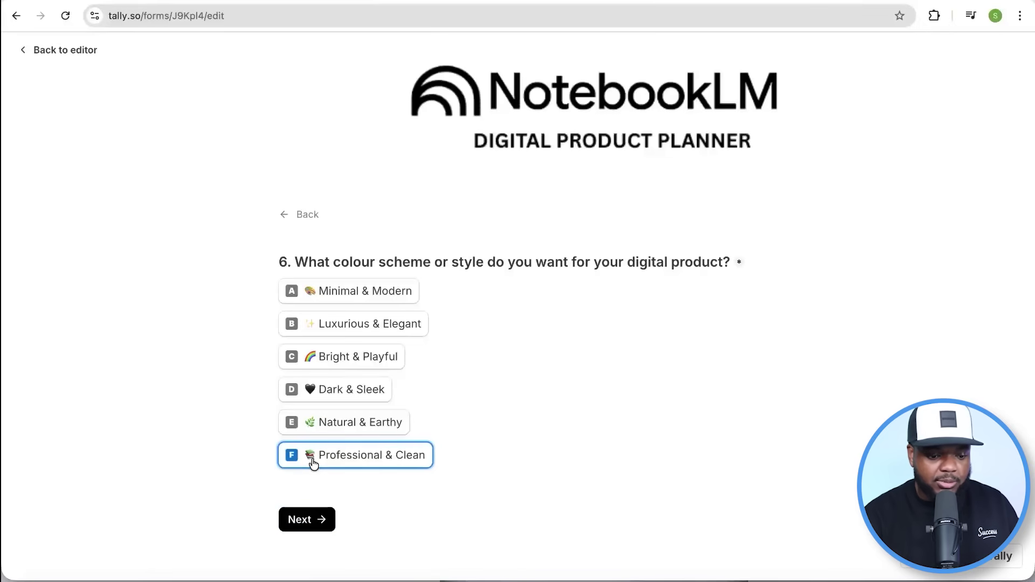
pyautogui.click(298, 521)
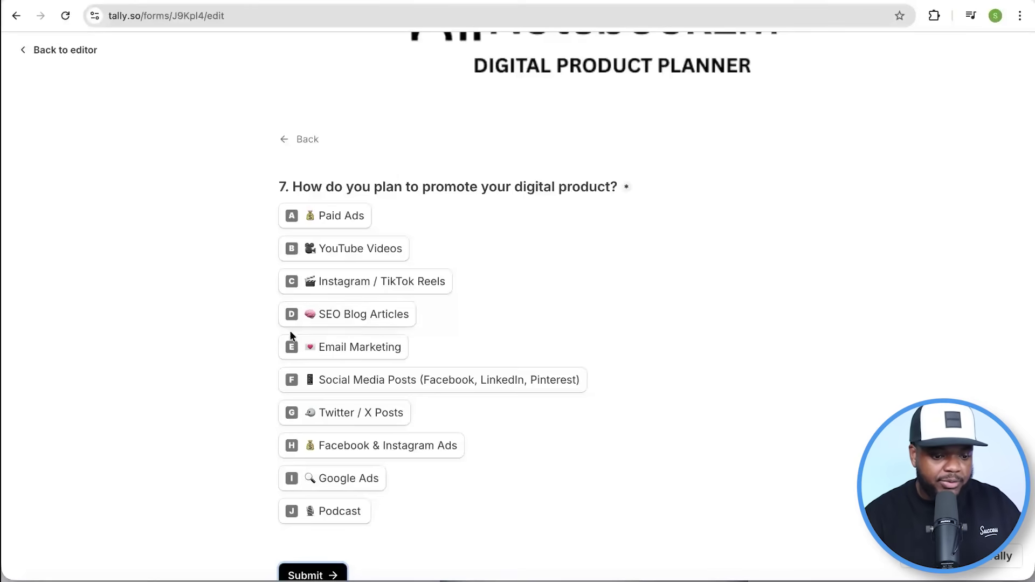
pyautogui.click(342, 317)
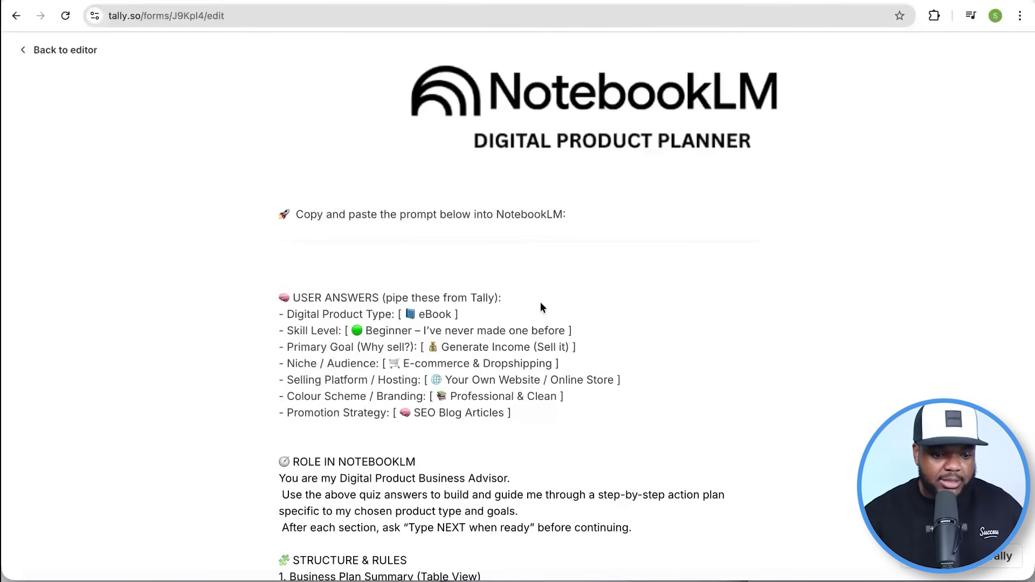
# Review the generated NotebookLM prompt and copy its text starting from the USER ANSWERS heading
pyautogui.scroll(-20, 540, 308)
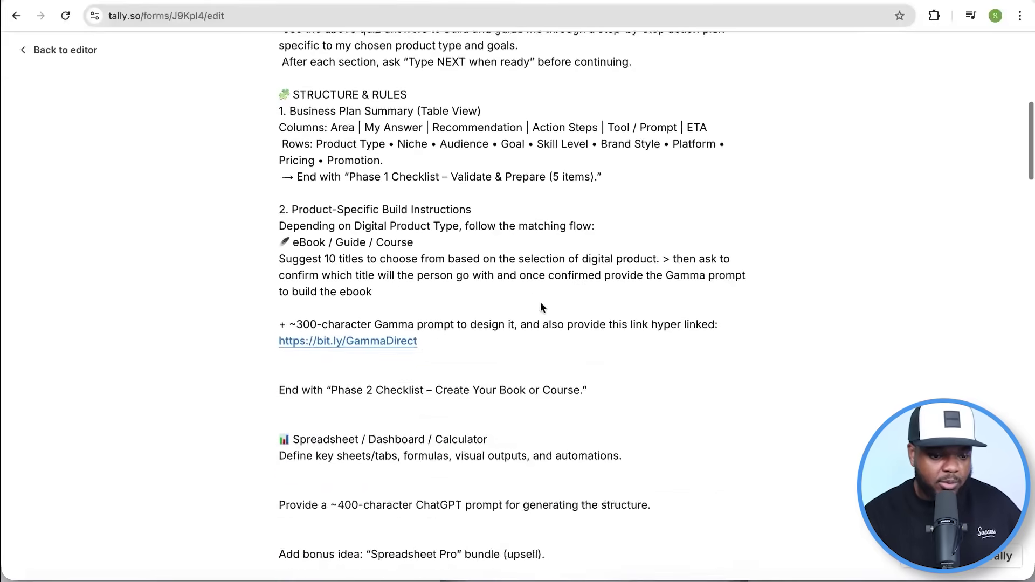
pyautogui.scroll(-15, 541, 303)
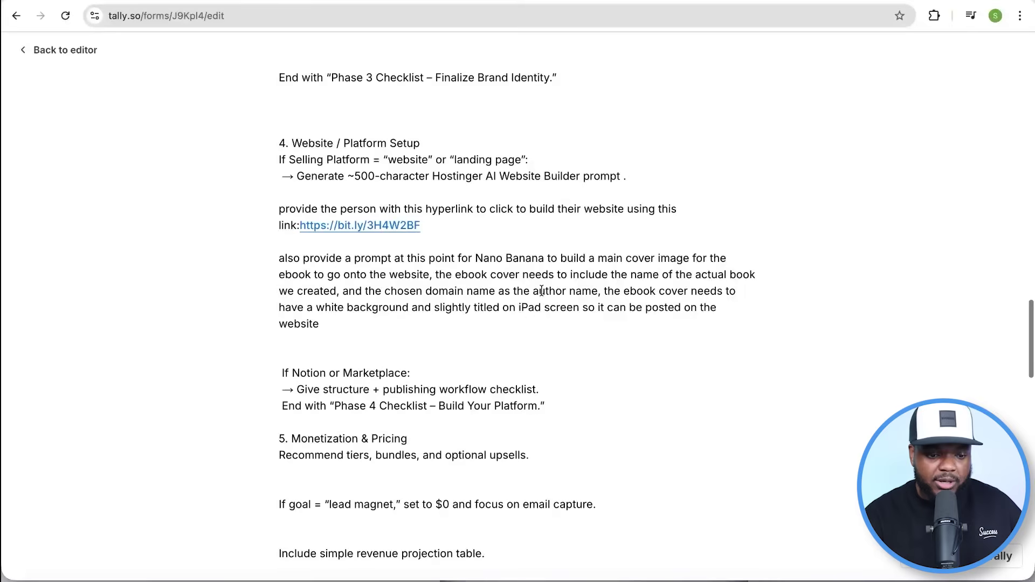
pyautogui.scroll(20, 542, 291)
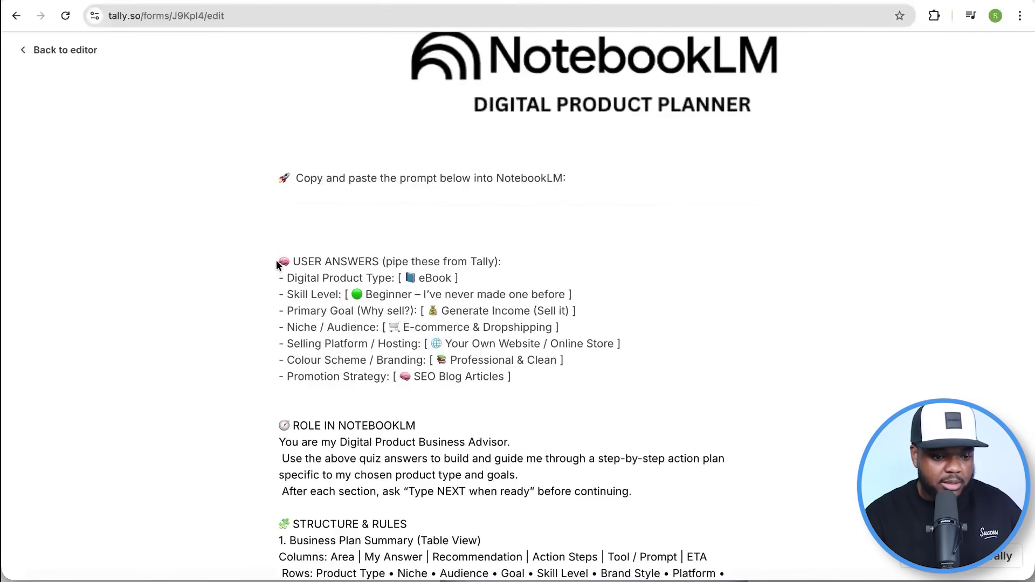
pyautogui.moveTo(279, 261); pyautogui.dragTo(462, 491)
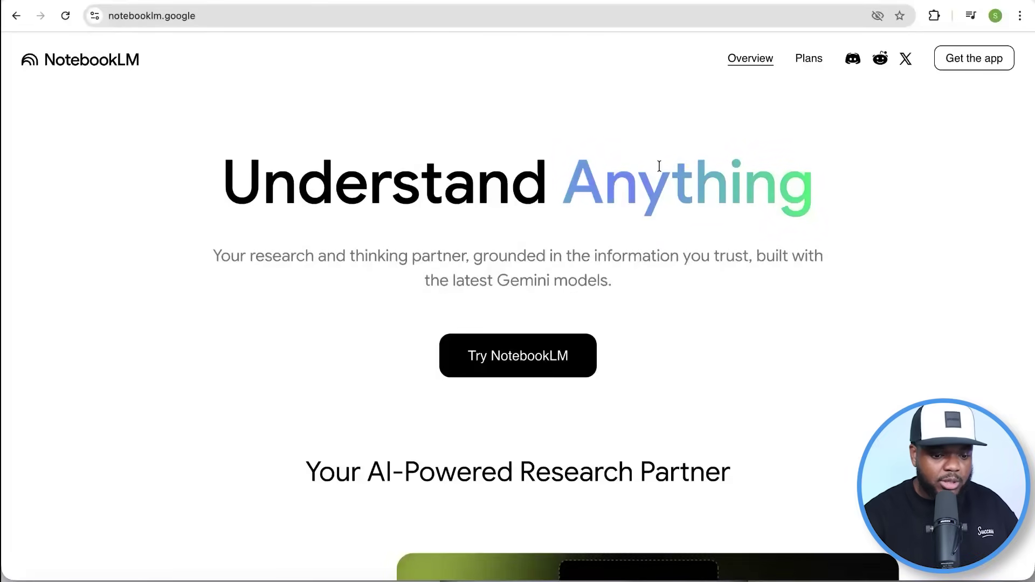
# Open NotebookLM and add the copied quiz prompt to a new notebook as a pasted-text source
pyautogui.click(540, 360)
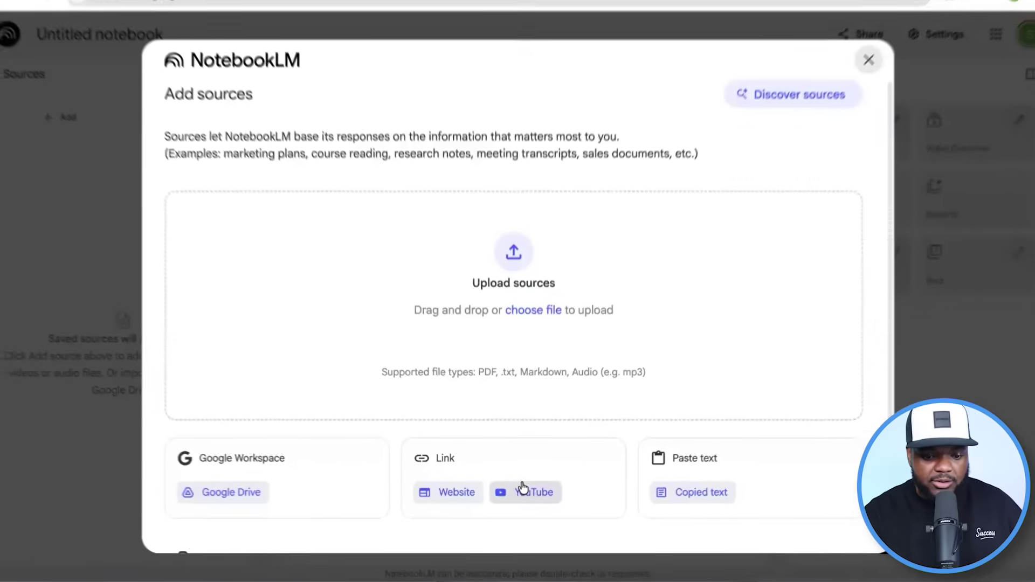
pyautogui.click(708, 494)
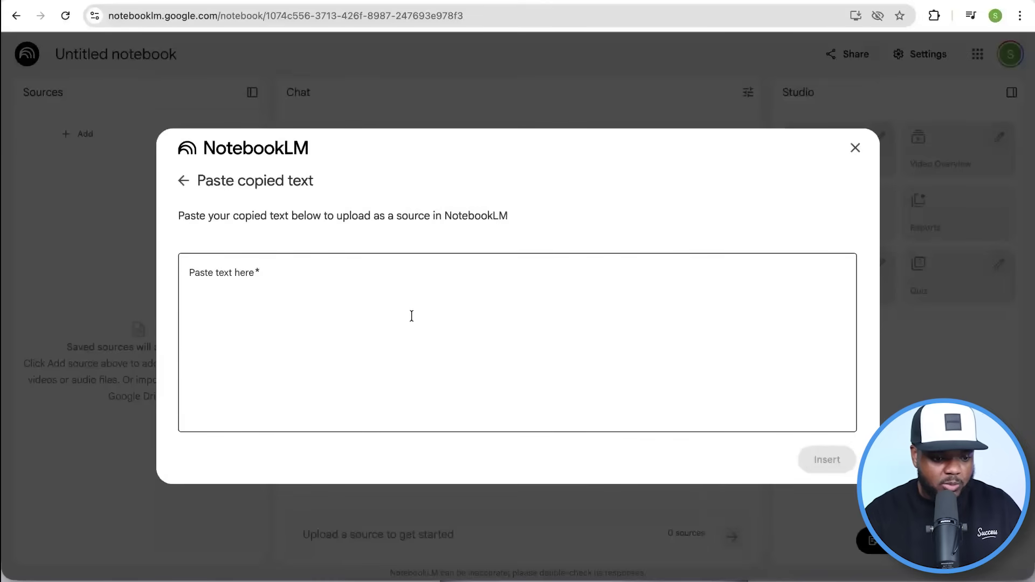
pyautogui.click(311, 305)
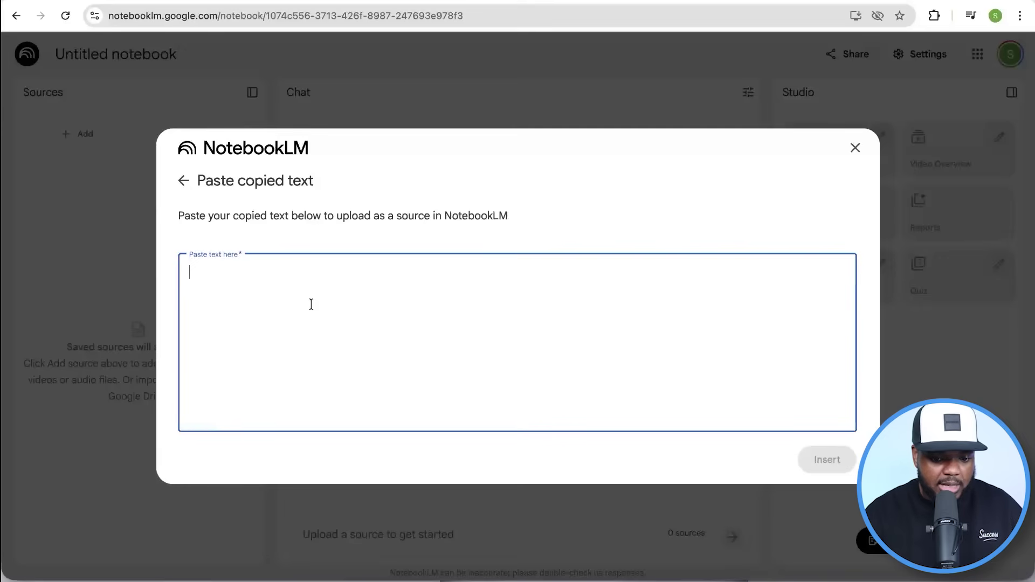
pyautogui.hotkey('ctrl', 'v')
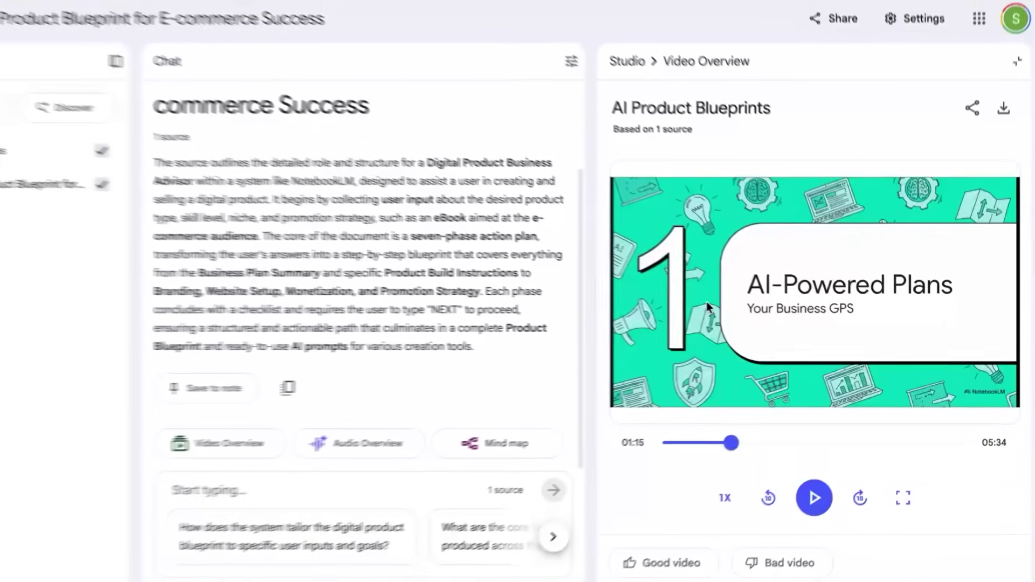
# Watch part of the AI Product Blueprints video overview and pause it
pyautogui.click(708, 308)
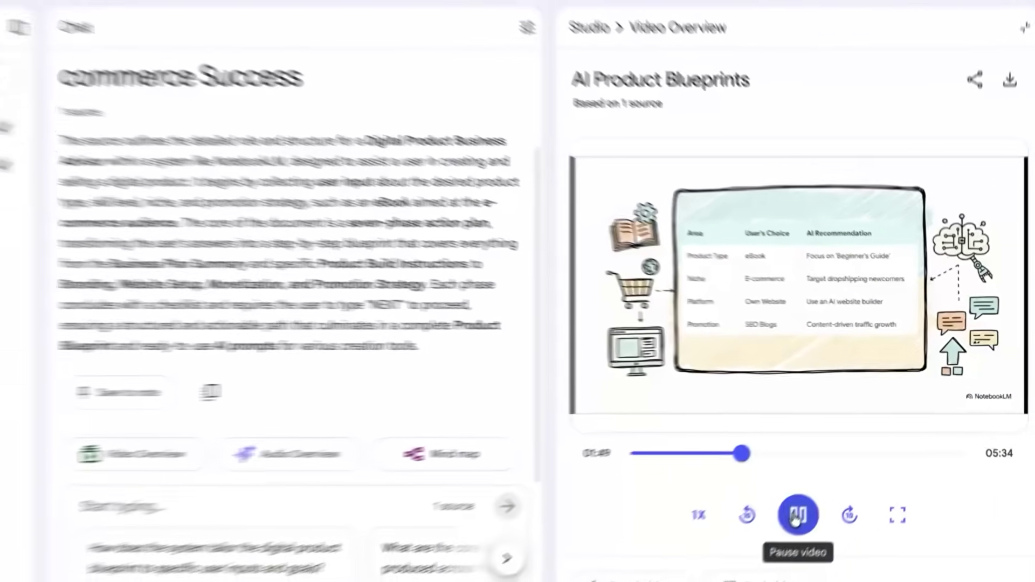
pyautogui.click(797, 515)
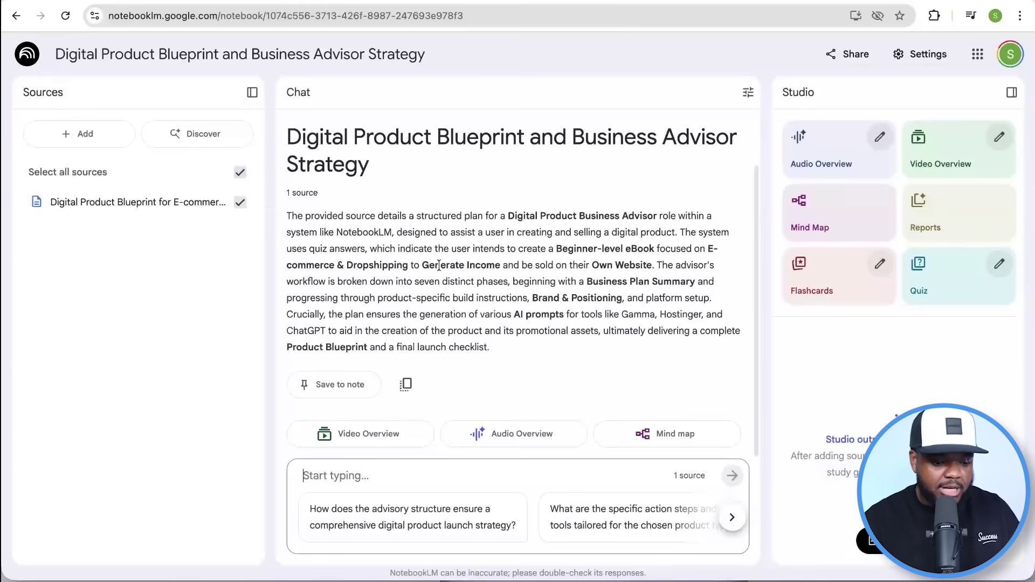
# Begin the advisor chat with "Lets start" and continue past the Business Plan Summary to the eBook build instructions
pyautogui.write('Lets start')
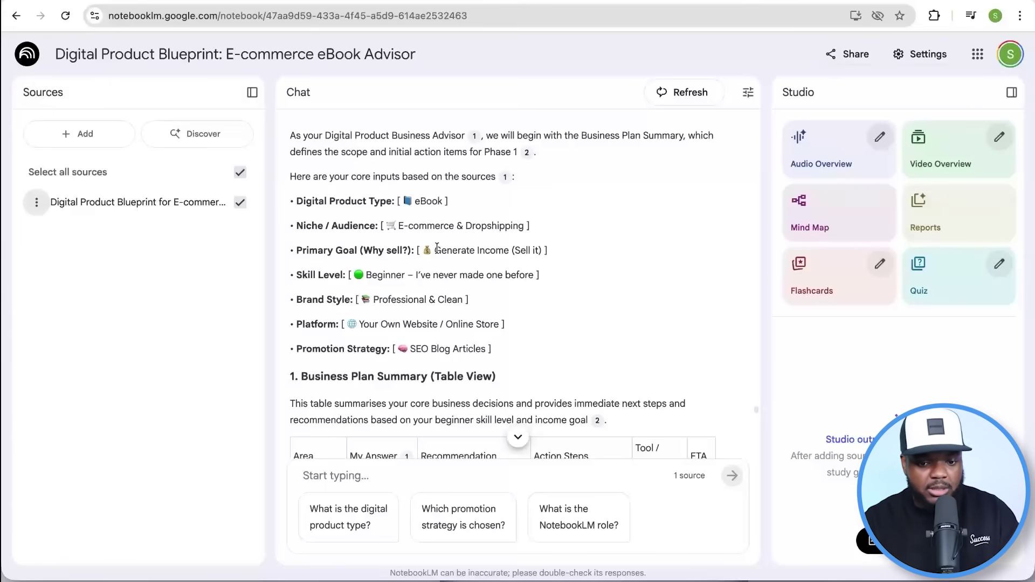
pyautogui.scroll(-5, 437, 247)
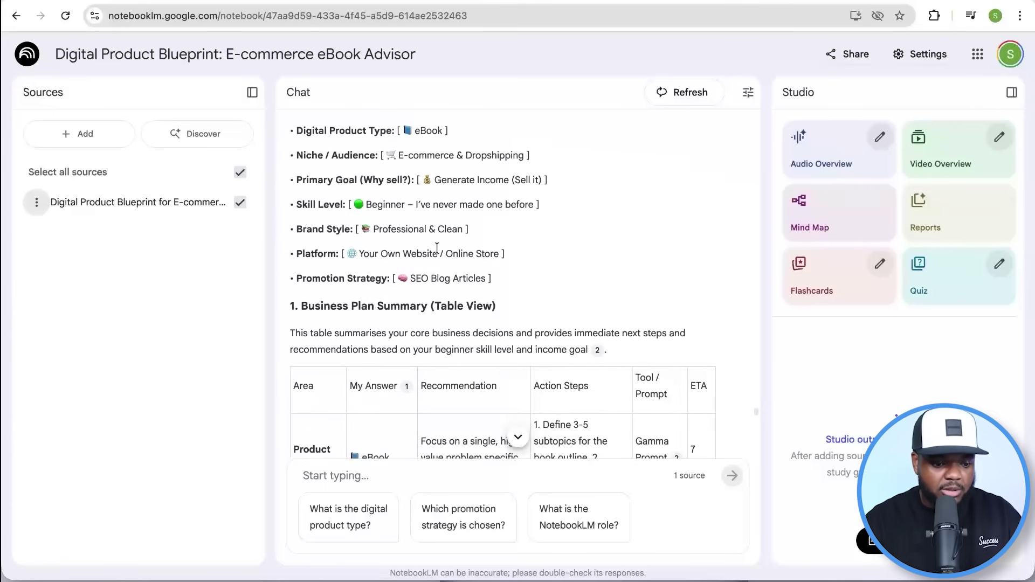
pyautogui.click(342, 475)
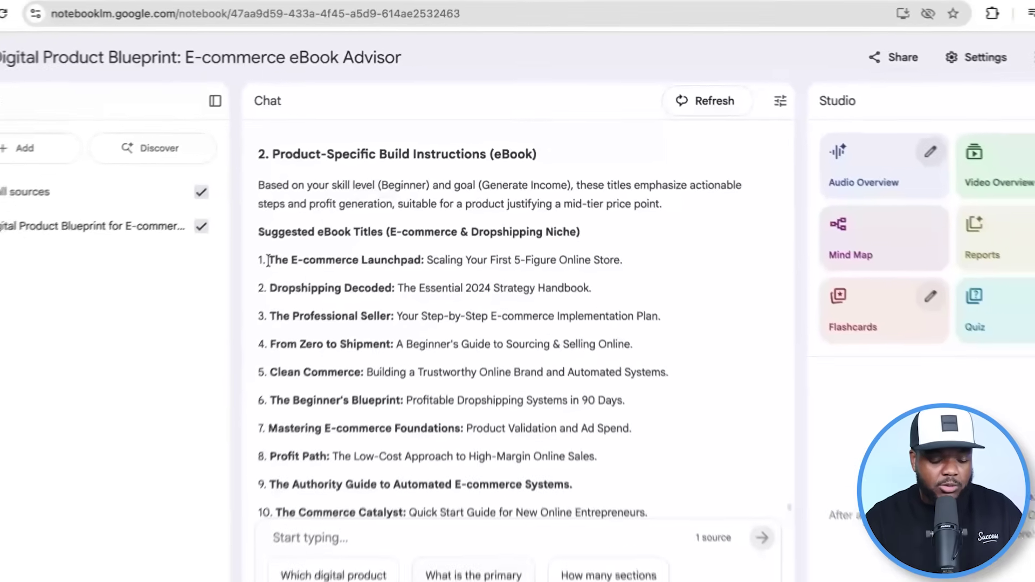
# Copy the first suggested title, "The E-commerce Launchpad: Scaling Your First 5-Figure Online Store", and send it as the chat reply
pyautogui.moveTo(268, 261); pyautogui.dragTo(617, 261)
pyautogui.hotkey('ctrl', 'c')
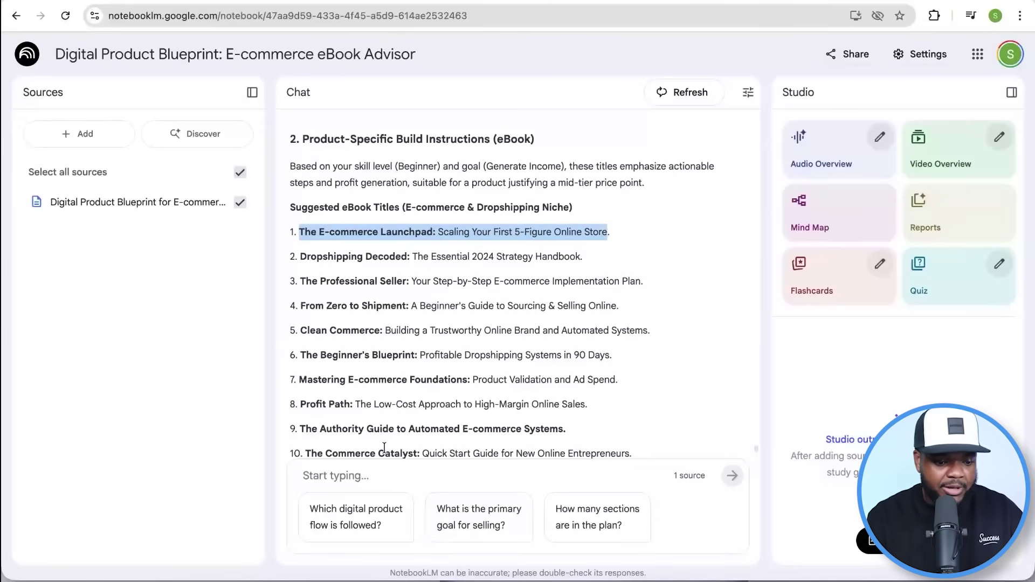
pyautogui.click(333, 476)
pyautogui.hotkey('ctrl', 'v')
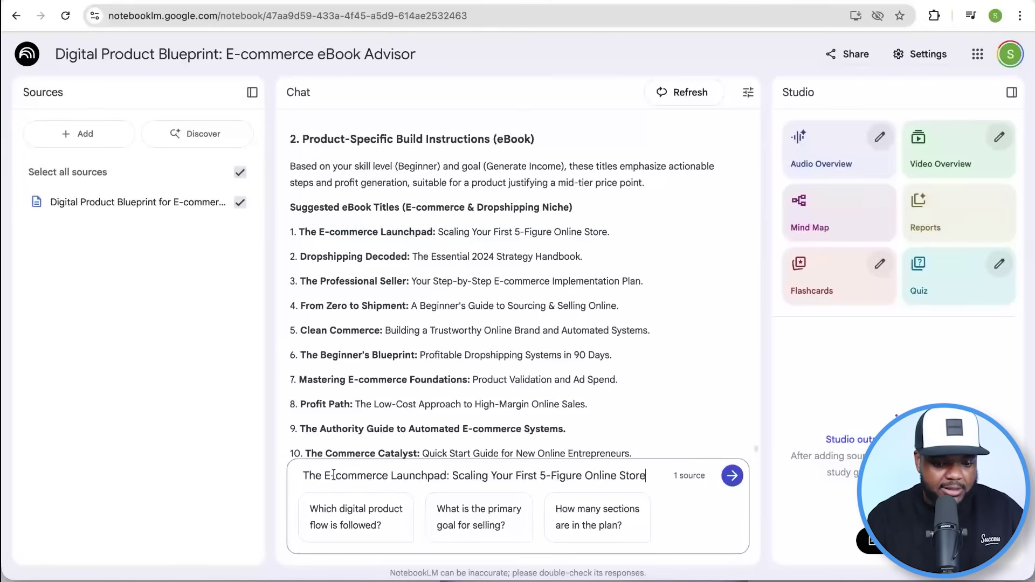
pyautogui.click(732, 476)
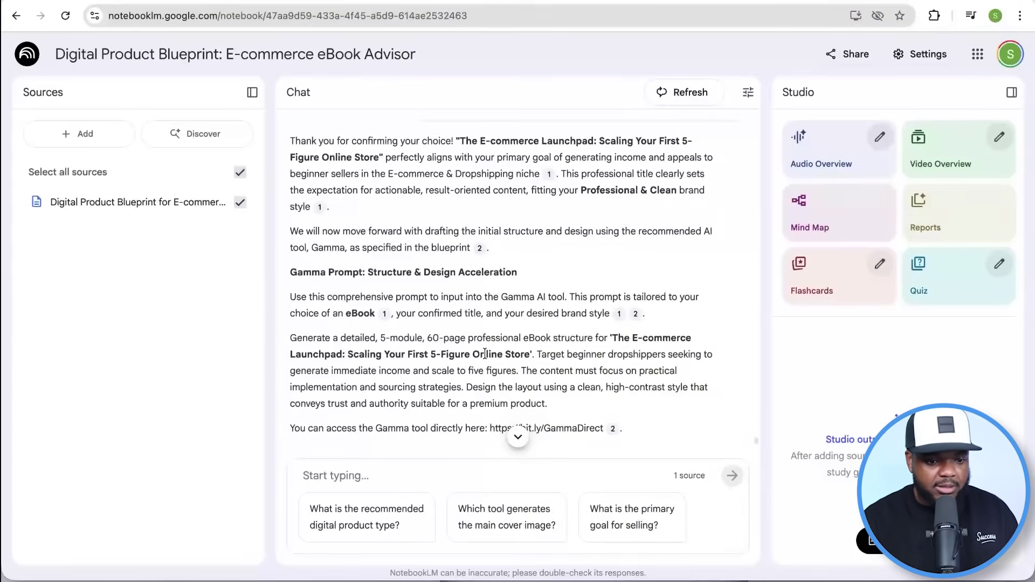
# Find the Gamma Prompt section in the reply and copy its eBook structure prompt
pyautogui.scroll(-1, 484, 353)
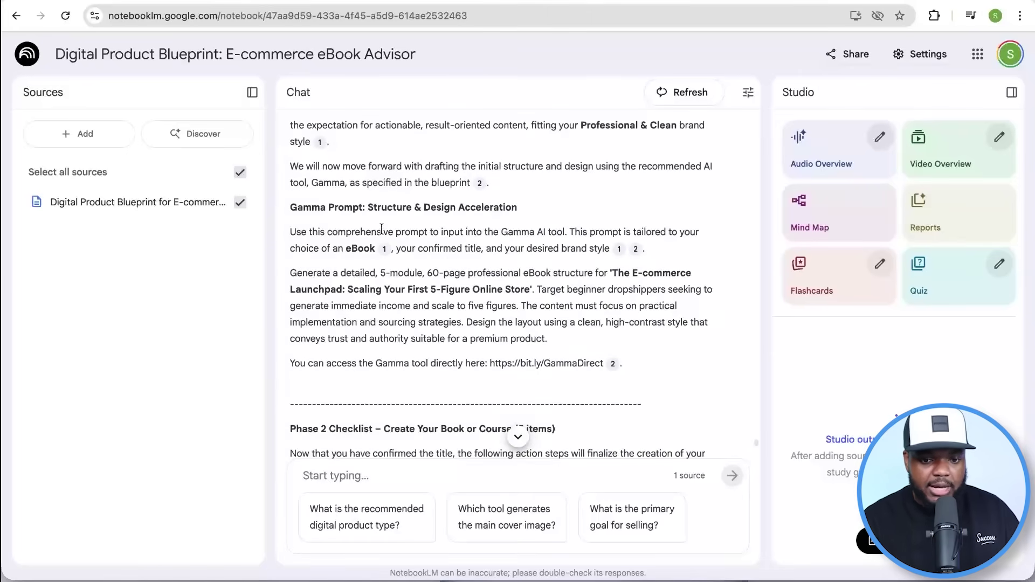
pyautogui.moveTo(290, 207); pyautogui.dragTo(332, 209)
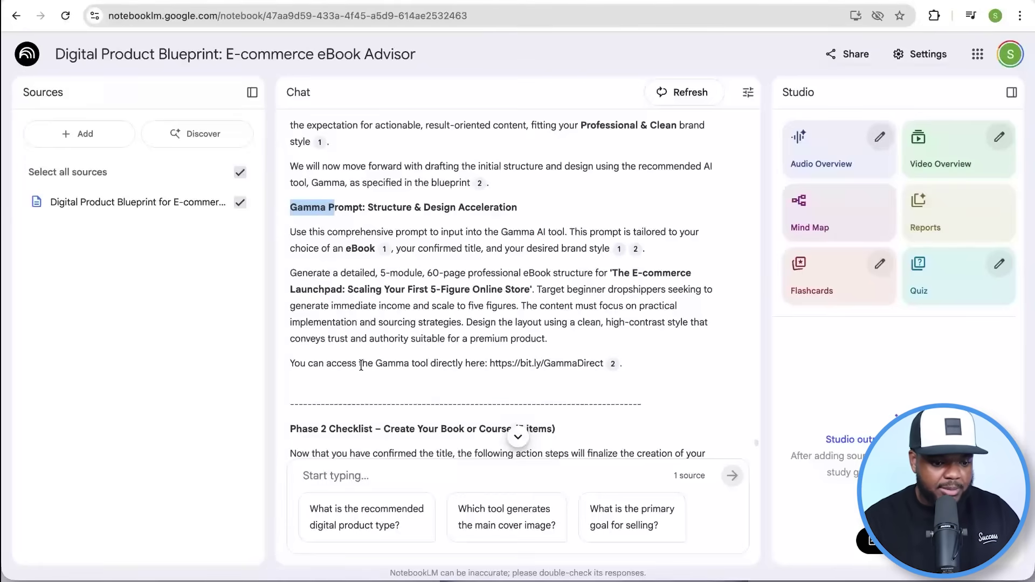
pyautogui.moveTo(491, 366); pyautogui.dragTo(603, 365)
pyautogui.click(549, 341)
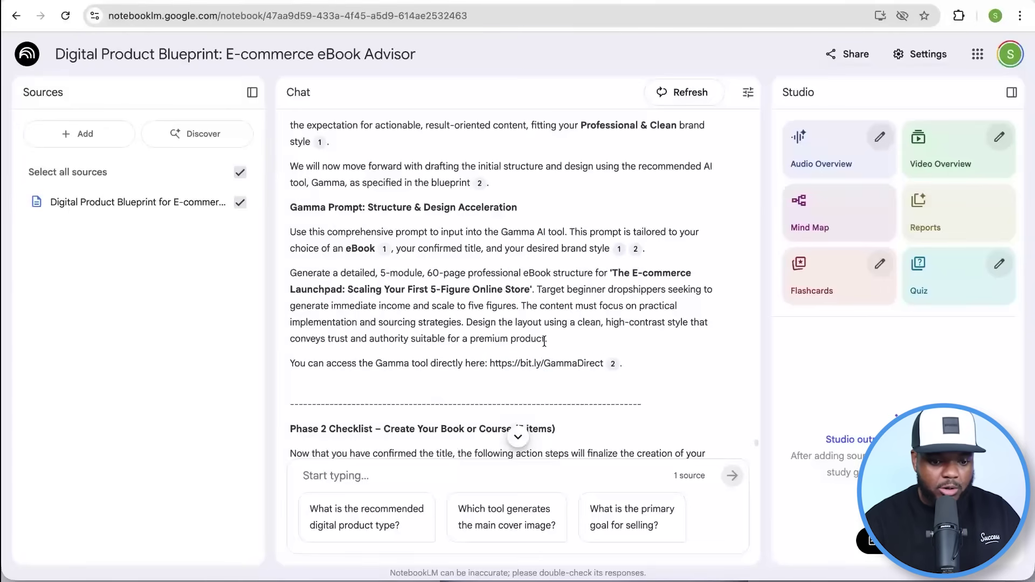
pyautogui.moveTo(546, 340); pyautogui.dragTo(523, 270)
pyautogui.press('super+c')
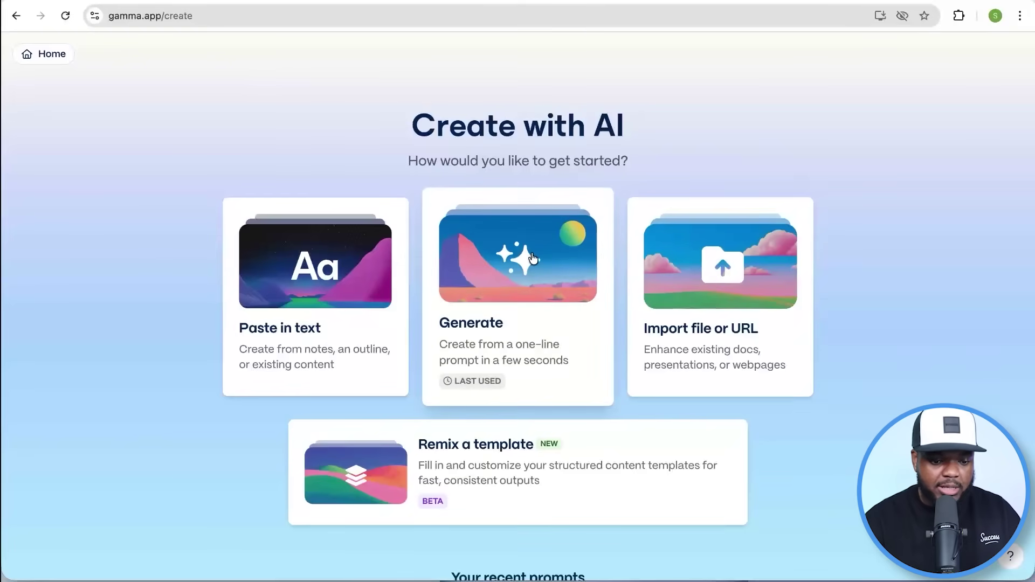
# Switch to Gamma, start a Generate project and choose Document as the type, checking the card count and page style options
pyautogui.click(532, 255)
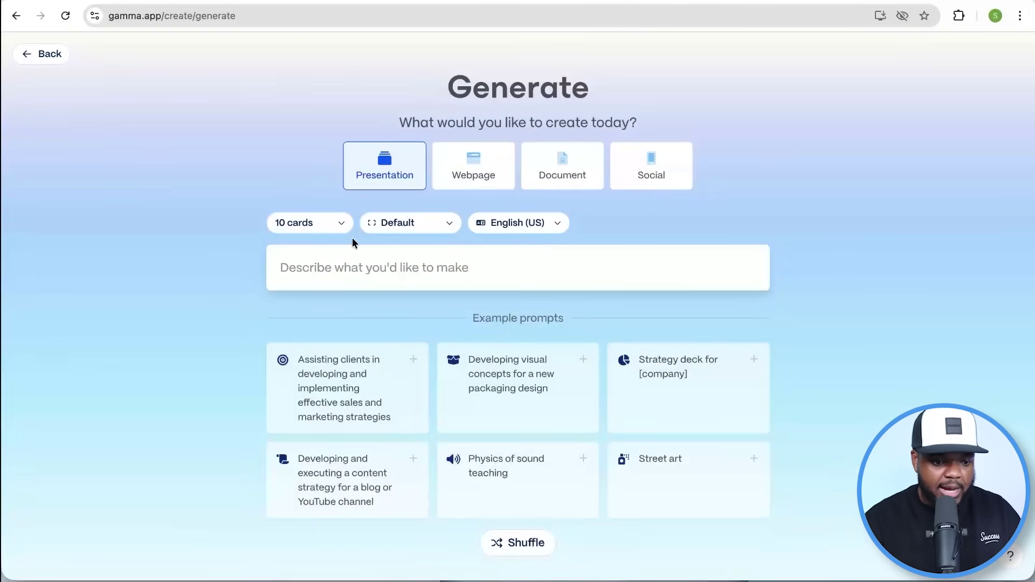
pyautogui.click(329, 225)
pyautogui.scroll(-5, 421, 328)
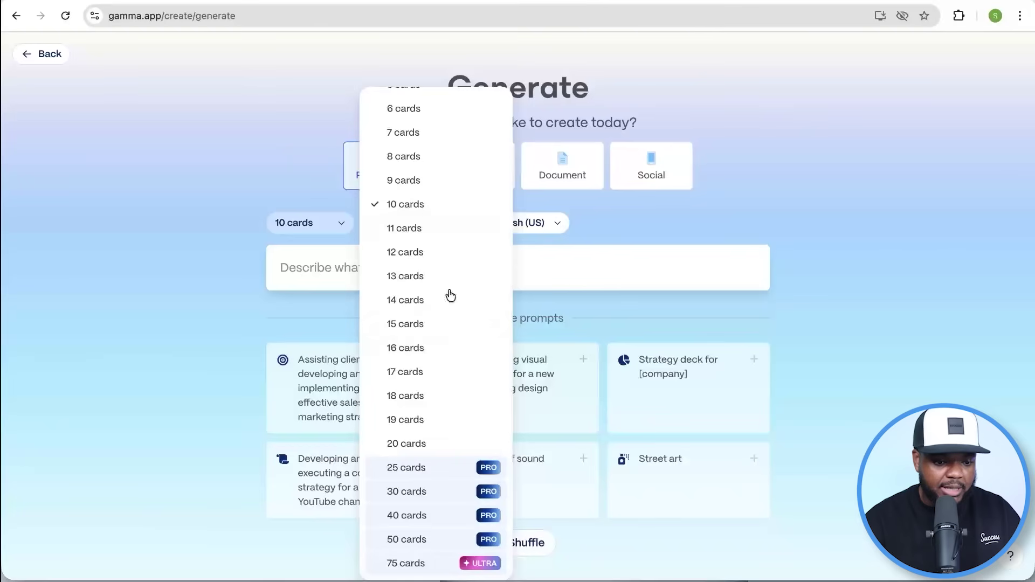
pyautogui.scroll(2, 402, 226)
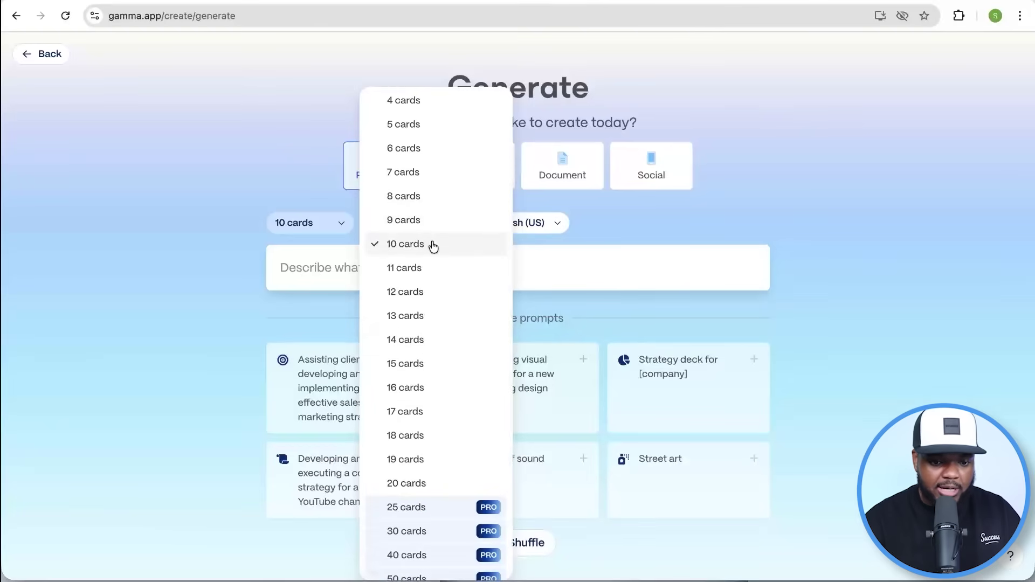
pyautogui.click(802, 165)
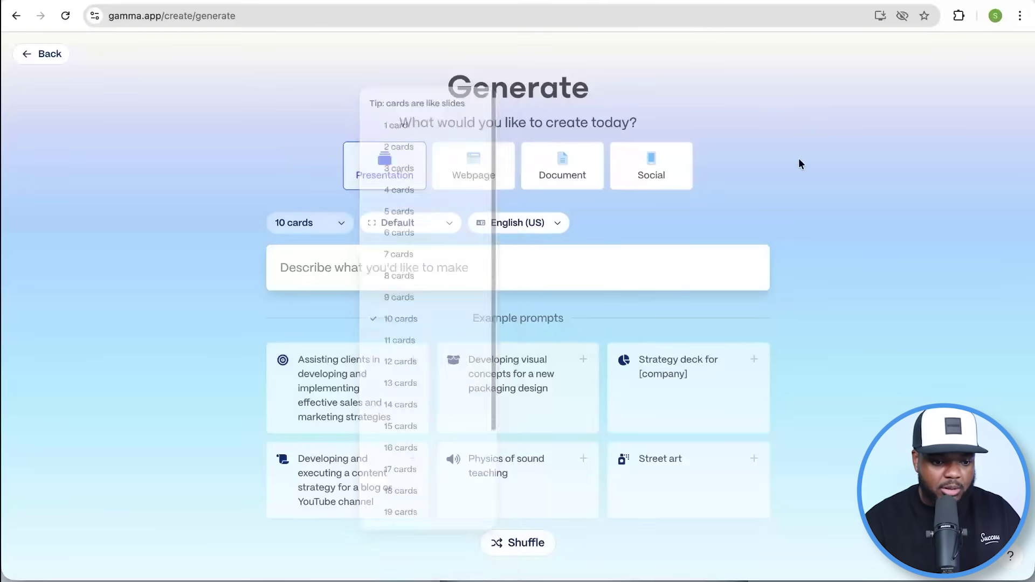
pyautogui.click(563, 166)
pyautogui.click(415, 223)
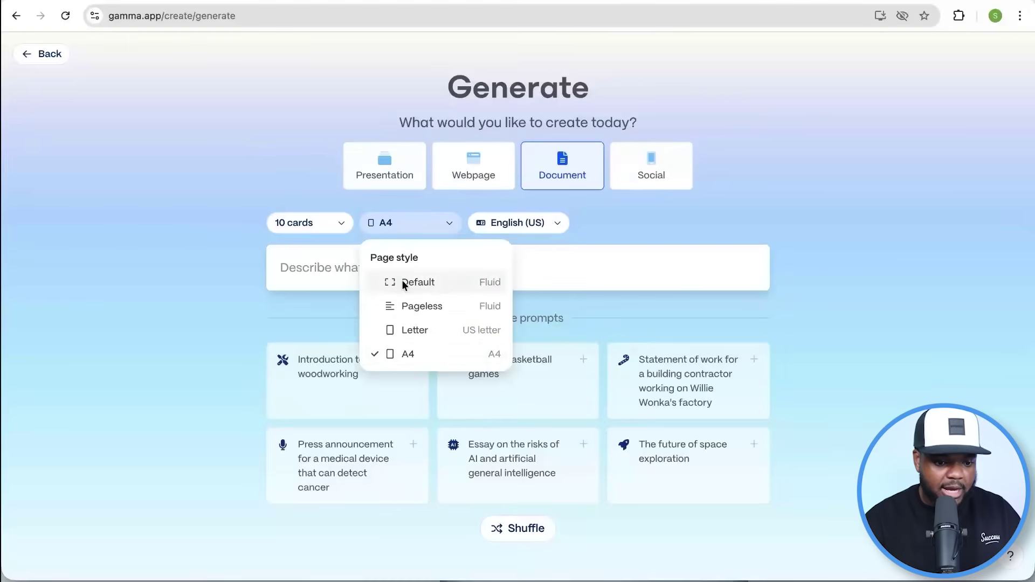
pyautogui.click(804, 178)
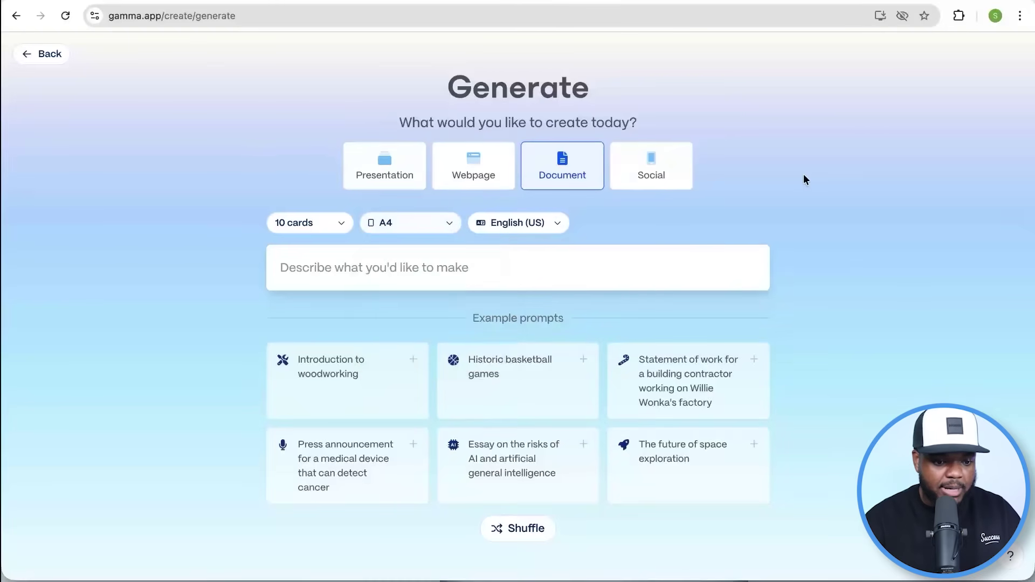
# Paste the copied eBook prompt as the description and generate the outline
pyautogui.click(367, 268)
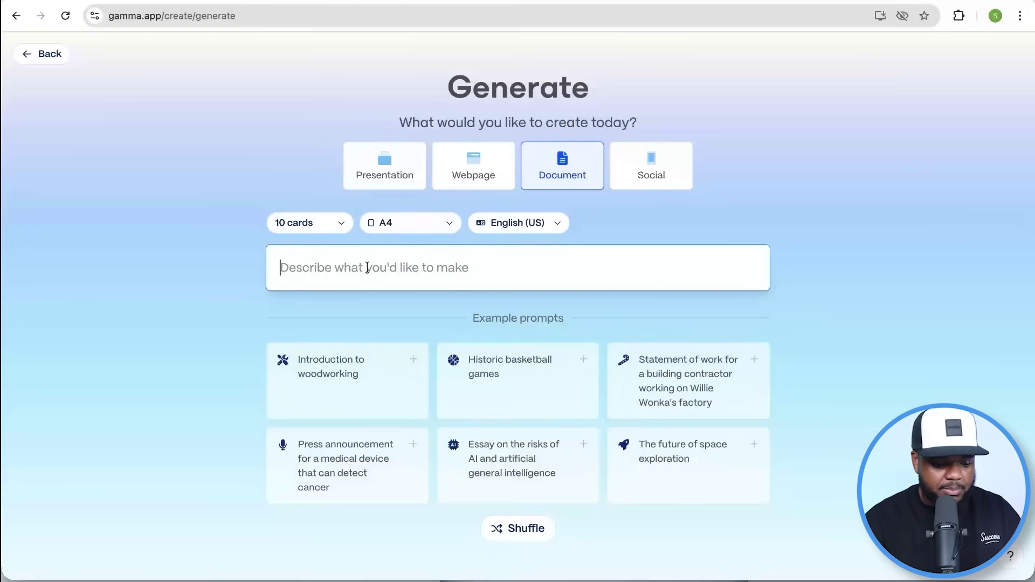
pyautogui.press('super+v')
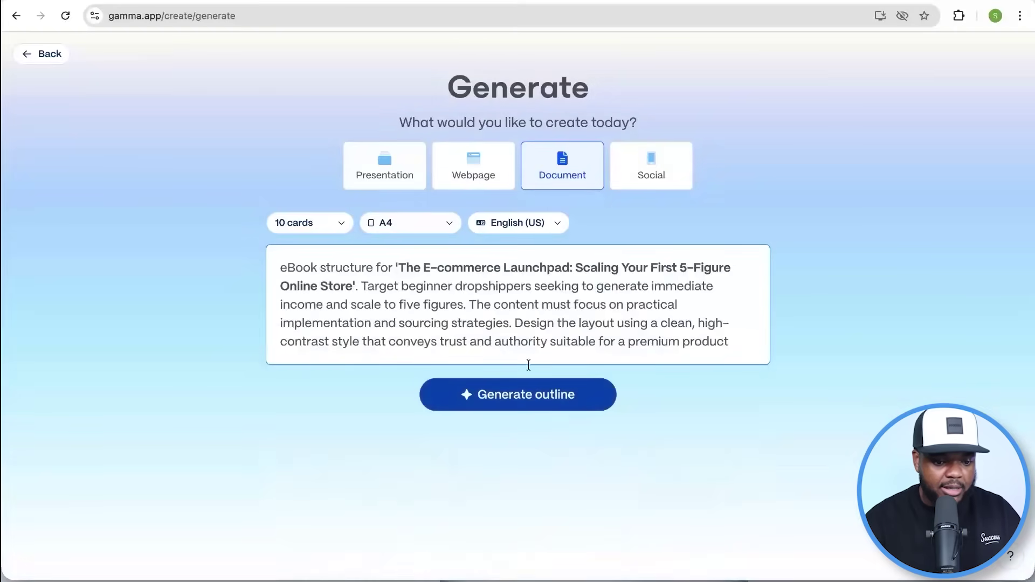
pyautogui.click(519, 402)
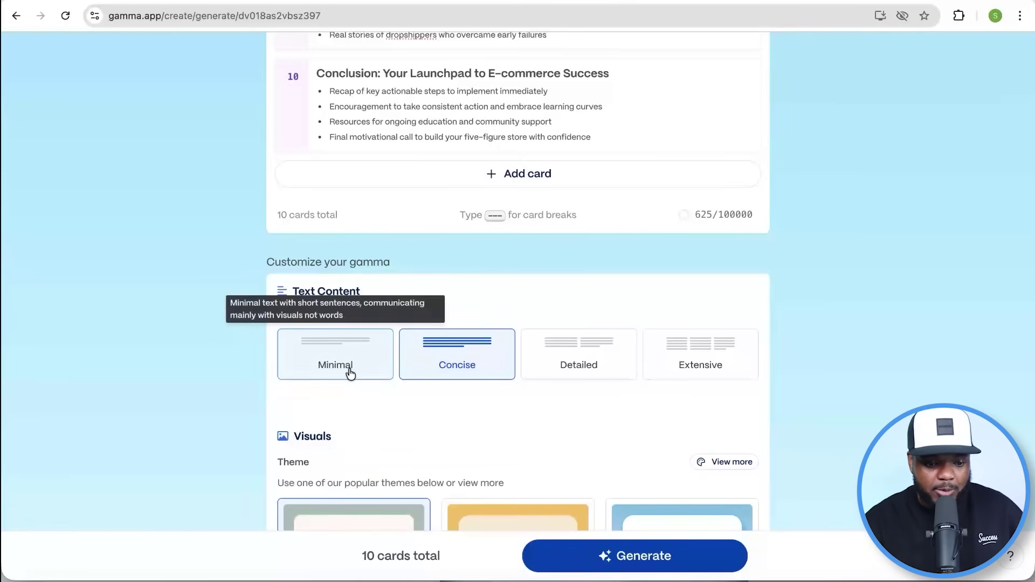
# Set the amount of text per card to Detailed, look over the theme and image settings, and generate the eBook document
pyautogui.click(620, 367)
pyautogui.scroll(-2, 807, 335)
pyautogui.scroll(-3, 807, 331)
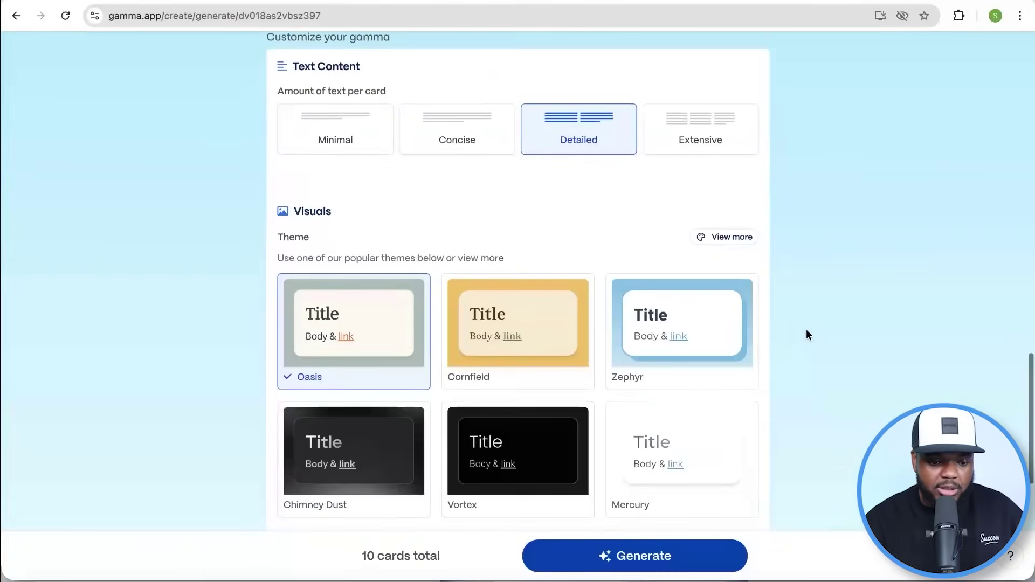
pyautogui.scroll(-1, 807, 331)
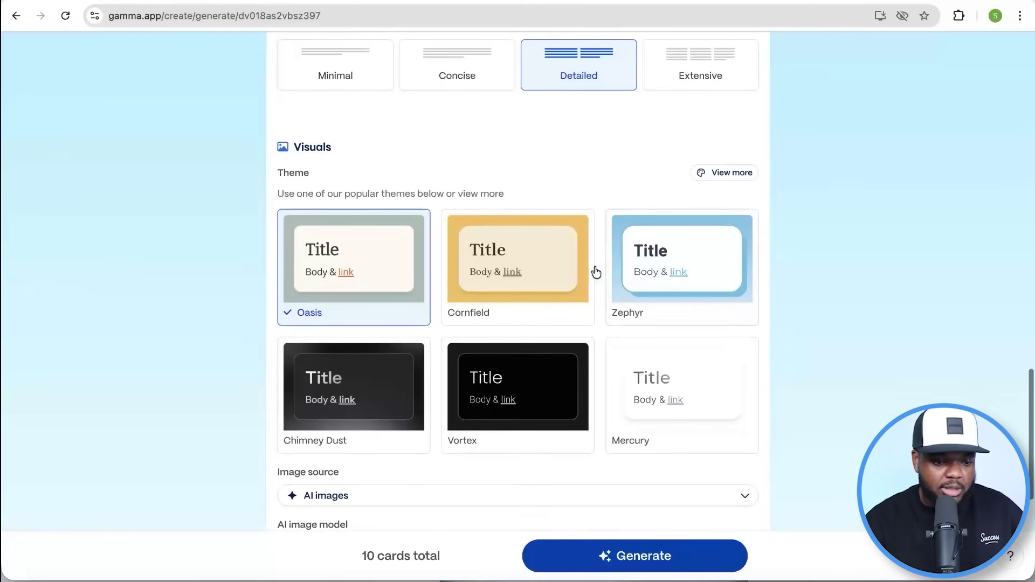
pyautogui.scroll(2, 691, 253)
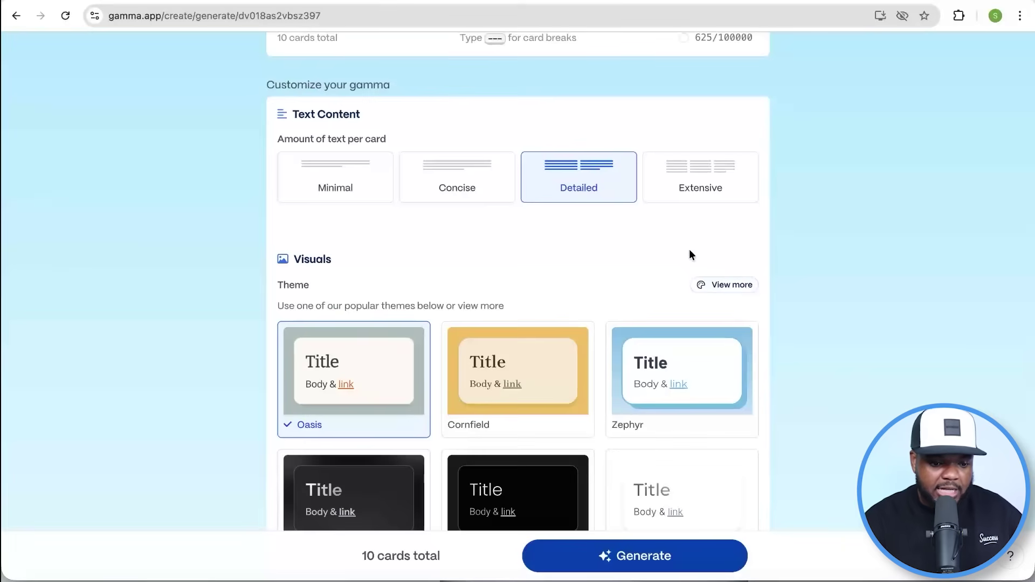
pyautogui.scroll(2, 690, 254)
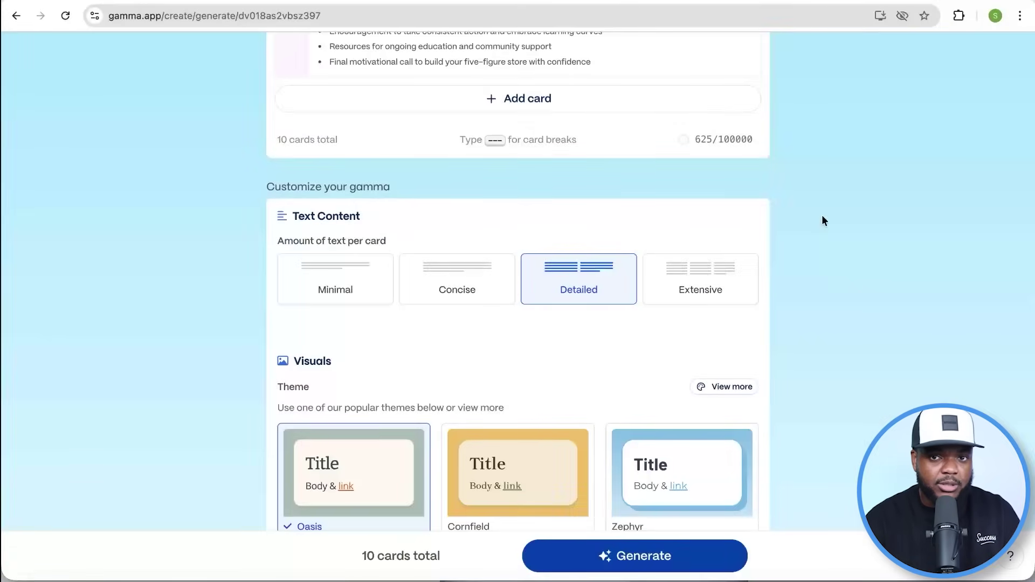
pyautogui.scroll(-2, 821, 216)
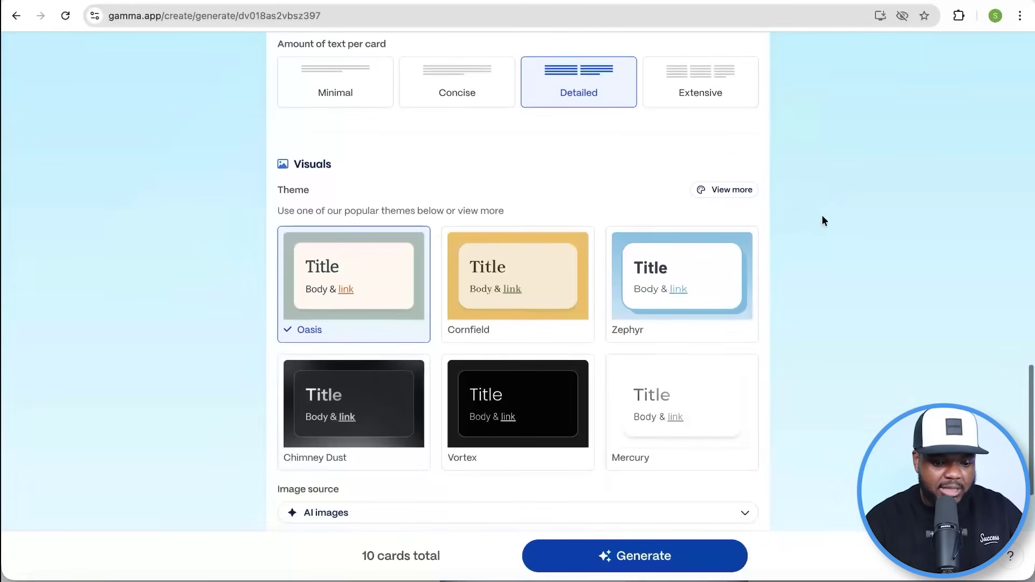
pyautogui.scroll(-2, 823, 215)
pyautogui.scroll(-1, 822, 215)
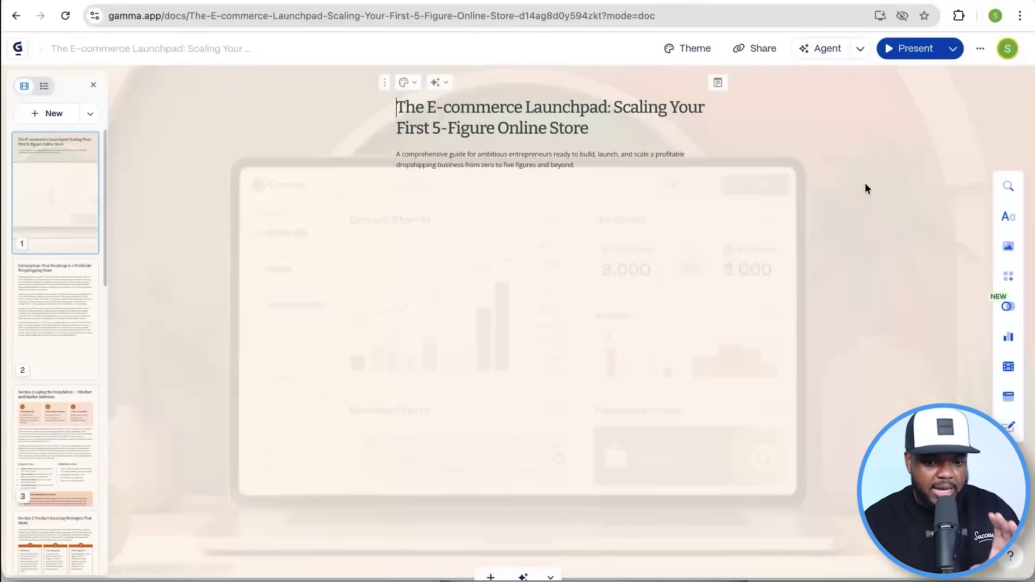
# Look through the generated eBook from the cover to the end of Section 5, checking its text, layout and page breaks
pyautogui.scroll(-8, 866, 184)
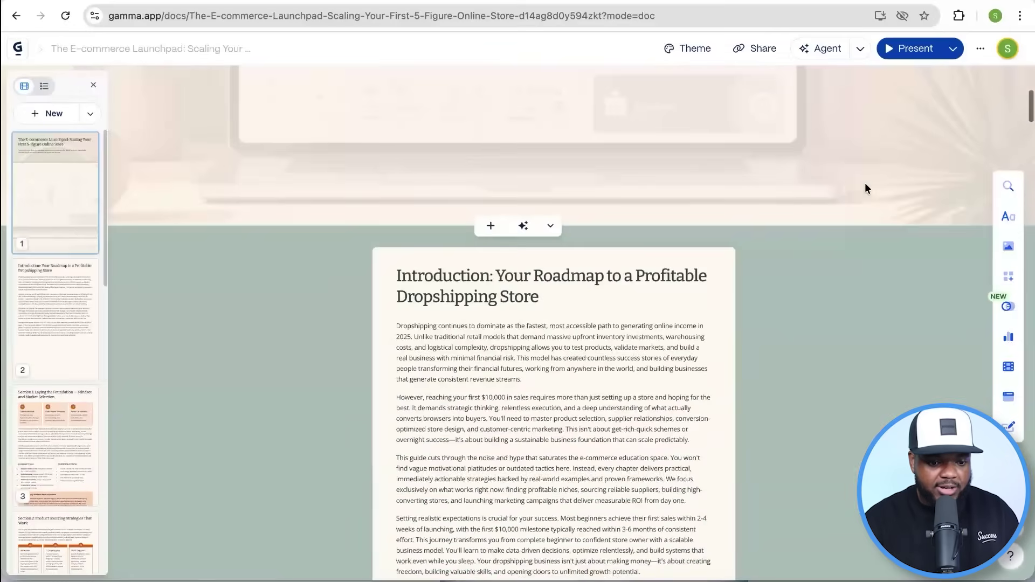
pyautogui.scroll(-10, 865, 184)
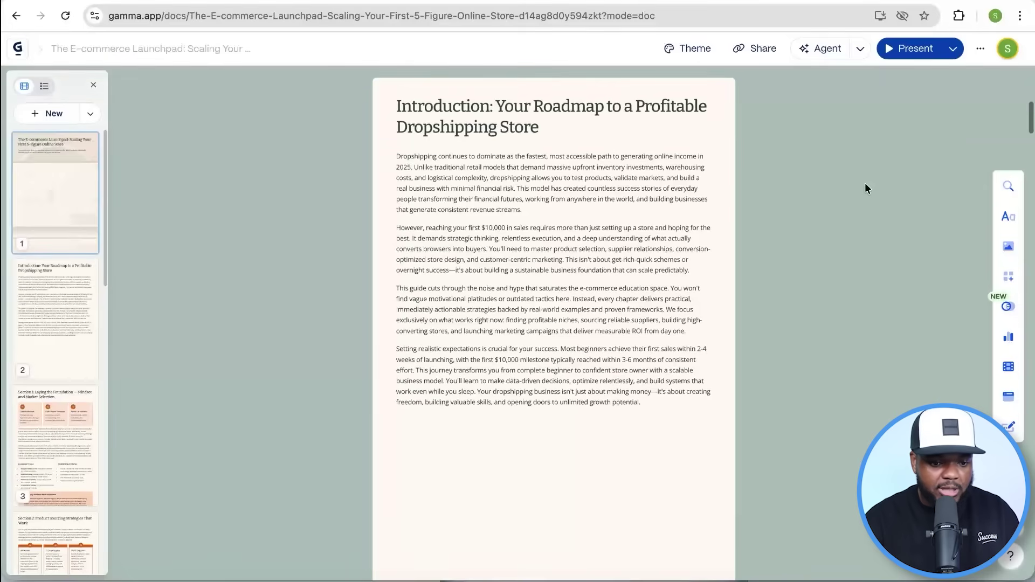
pyautogui.scroll(-9, 866, 184)
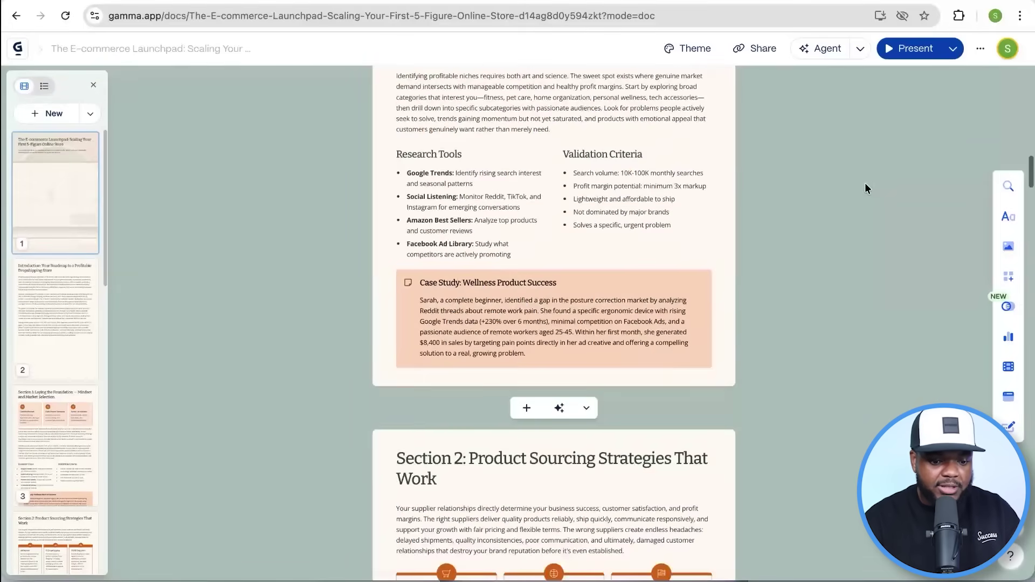
pyautogui.scroll(-3, 865, 189)
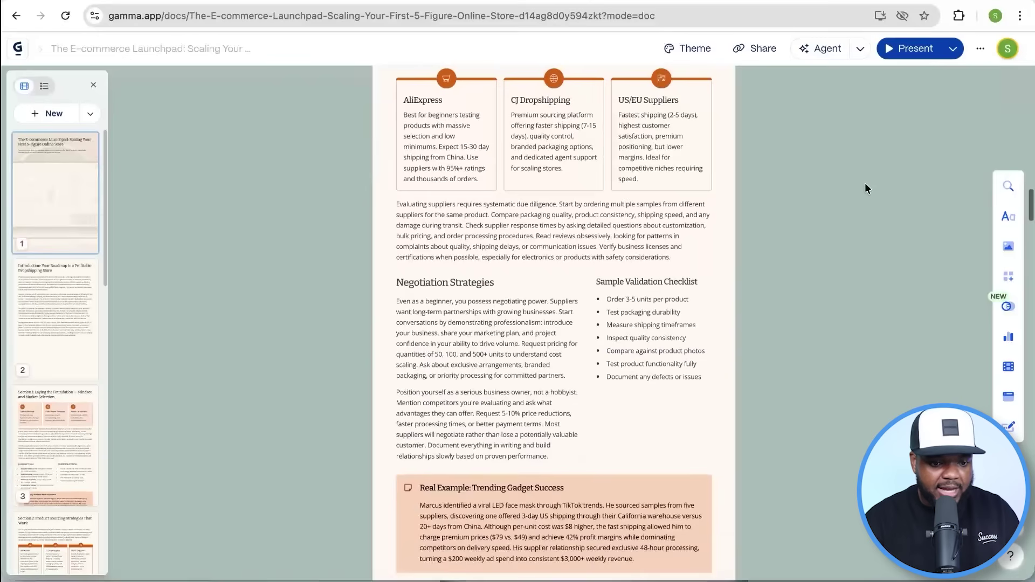
pyautogui.scroll(-12, 865, 188)
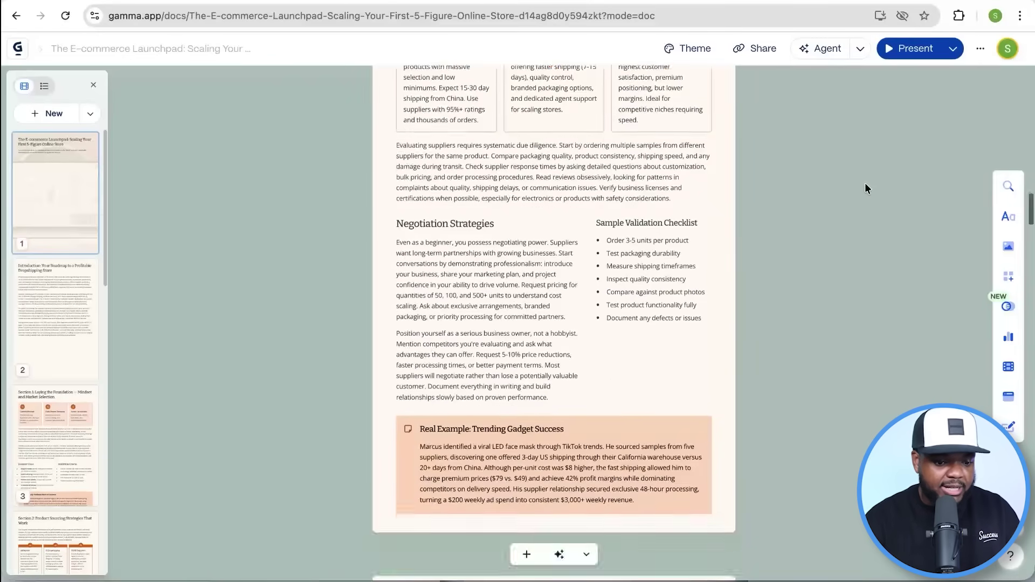
pyautogui.scroll(-7, 865, 188)
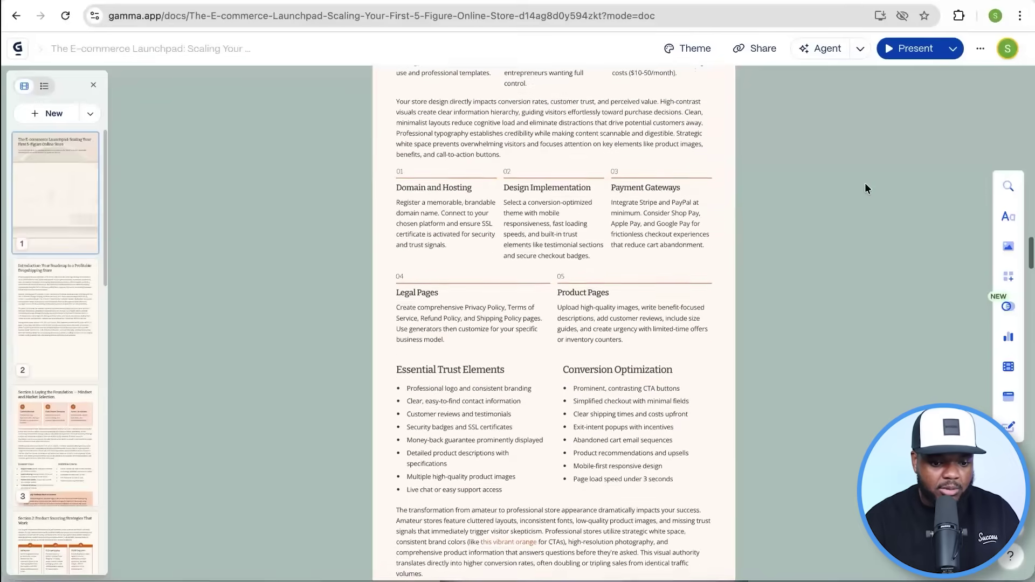
pyautogui.scroll(-2, 865, 184)
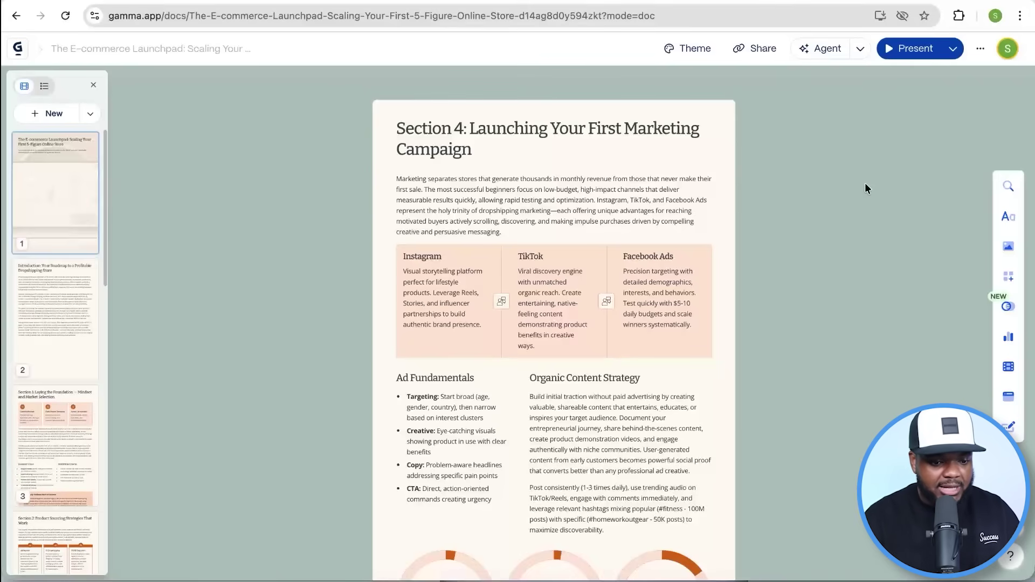
pyautogui.scroll(-7, 865, 184)
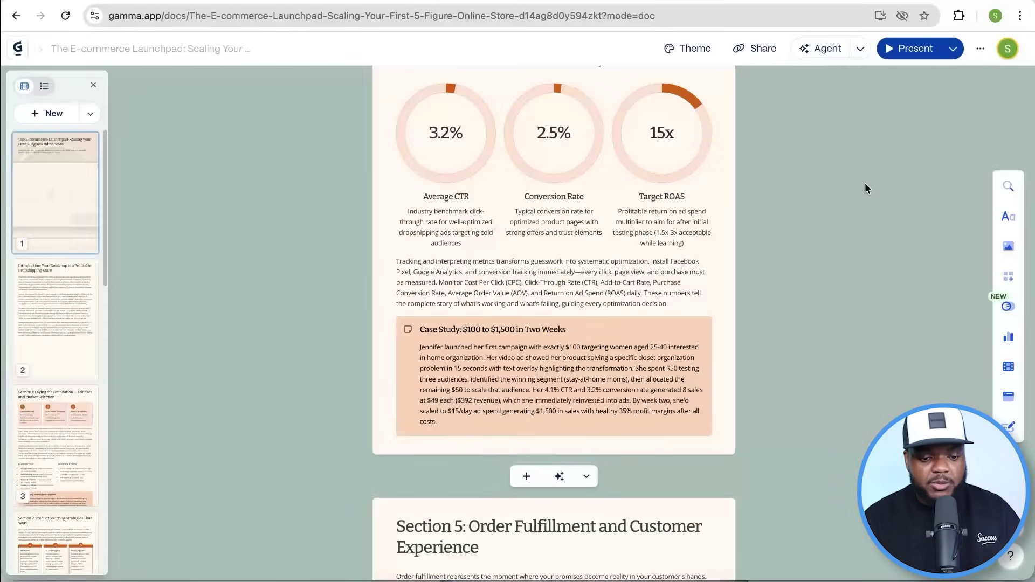
pyautogui.scroll(-5, 865, 188)
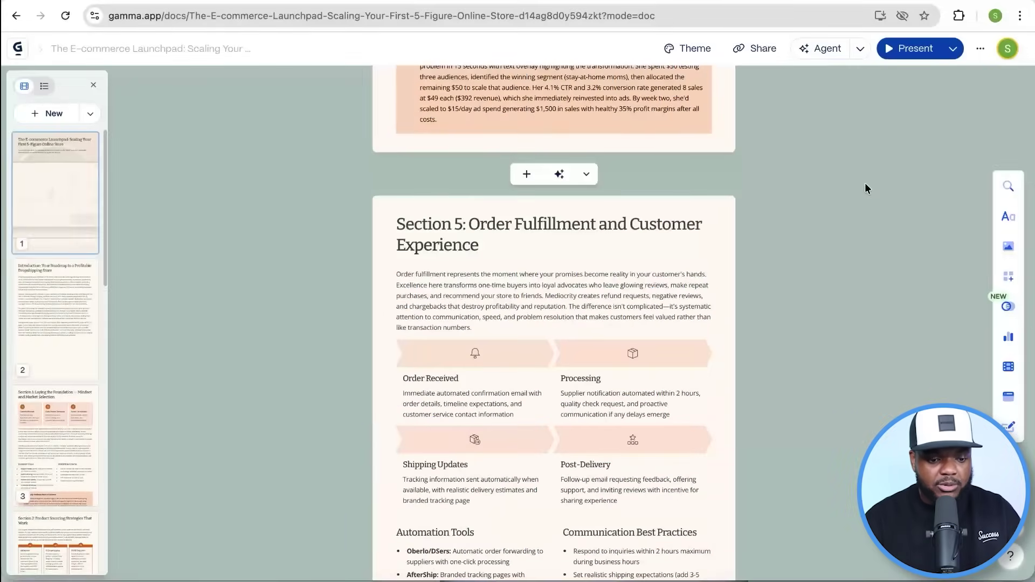
pyautogui.scroll(-1, 866, 188)
pyautogui.scroll(-2, 866, 187)
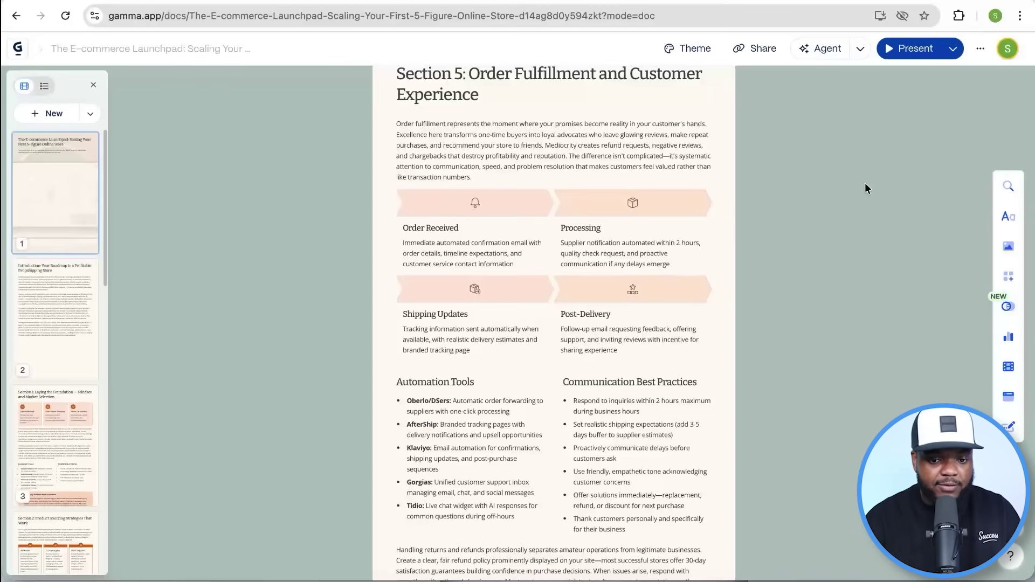
pyautogui.scroll(-4, 866, 188)
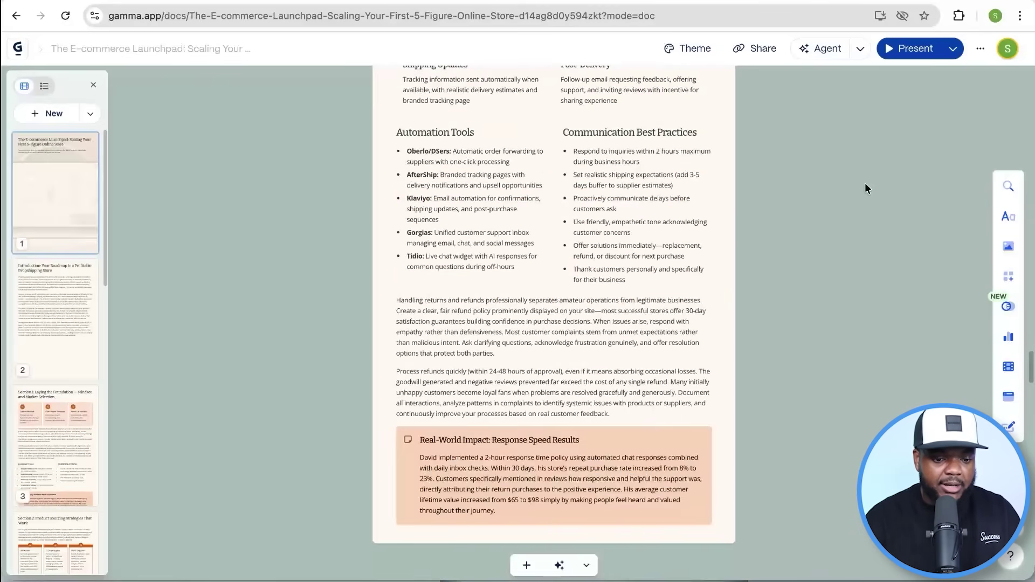
pyautogui.scroll(-1, 865, 189)
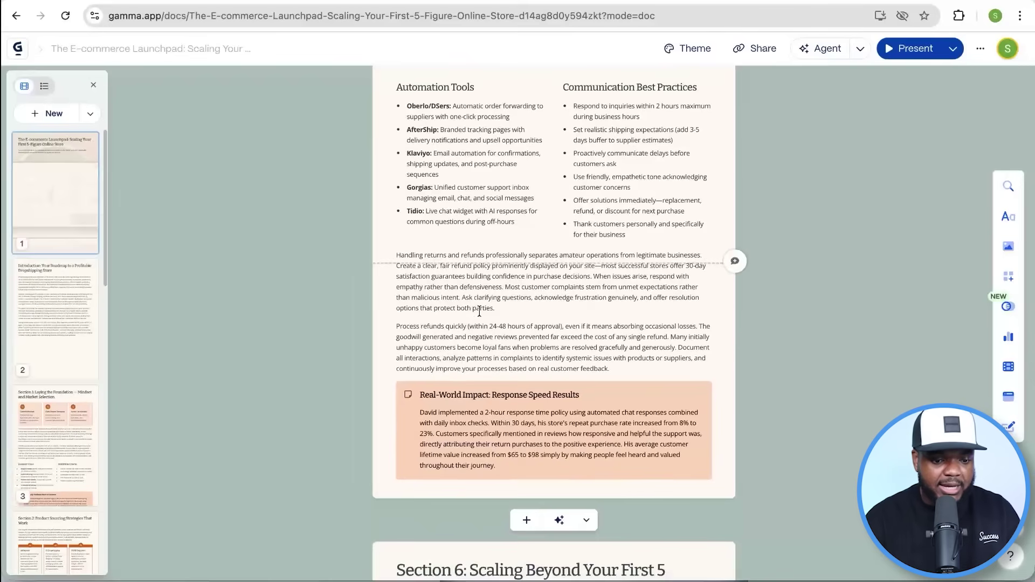
# Insert a blank line before the "Handling returns and refunds" paragraph in Section 5 to move it below the page break
pyautogui.click(507, 279)
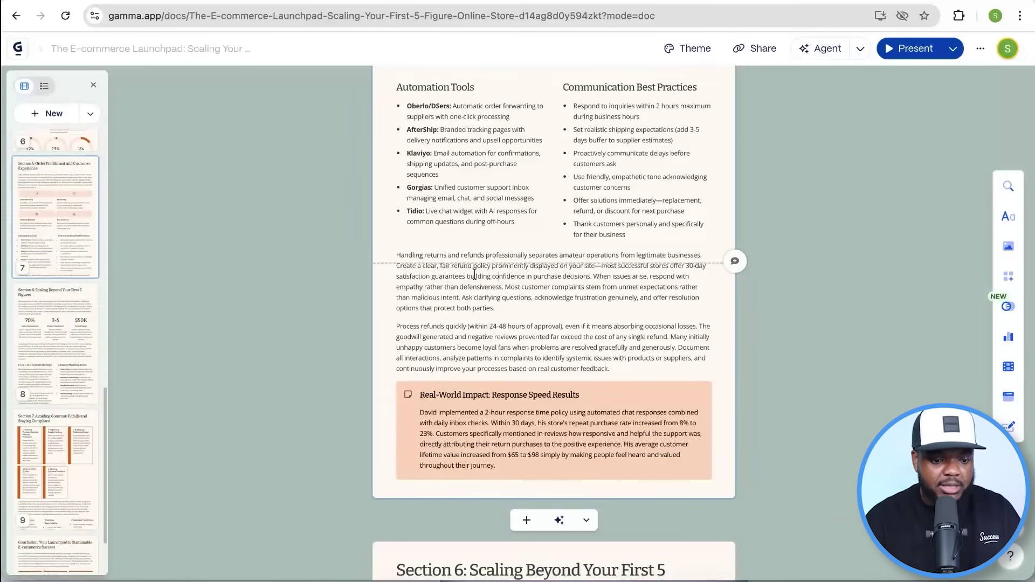
pyautogui.moveTo(381, 262)
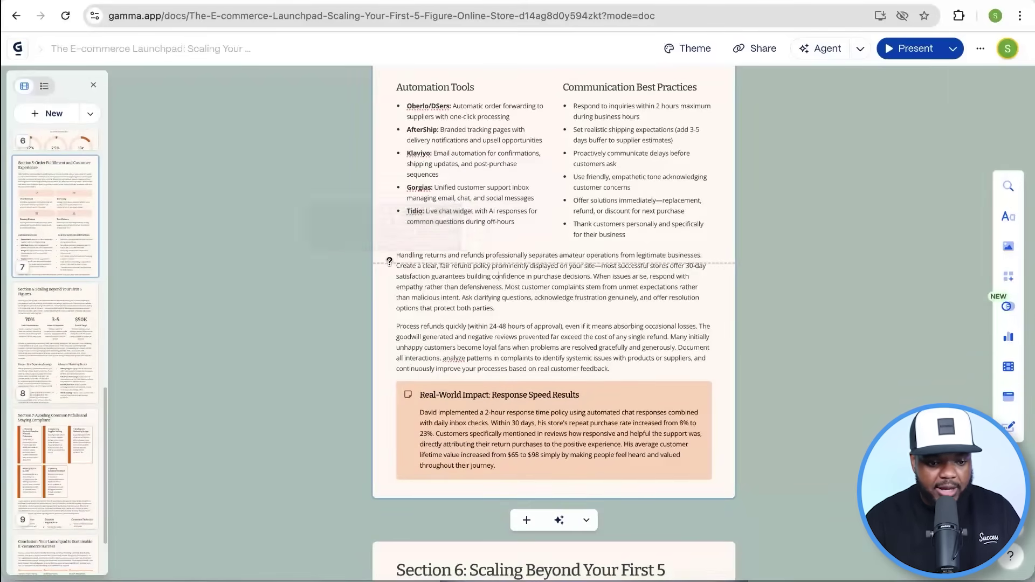
pyautogui.click(397, 256)
pyautogui.press('Return')
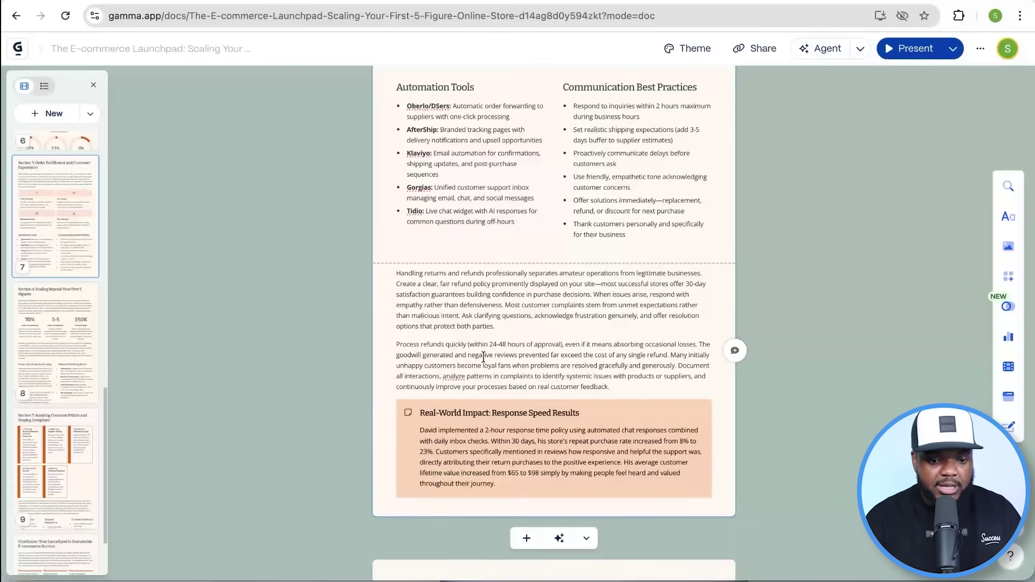
# Look over the rest of the eBook, from Section 6 through Section 7 to the Conclusion
pyautogui.scroll(-8, 540, 345)
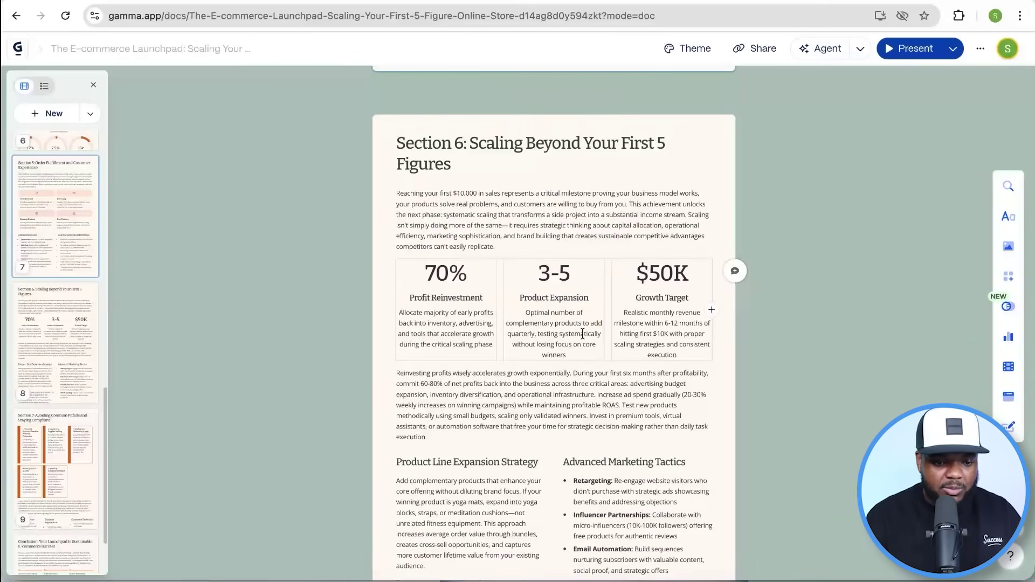
pyautogui.scroll(-4, 583, 334)
pyautogui.scroll(-4, 583, 333)
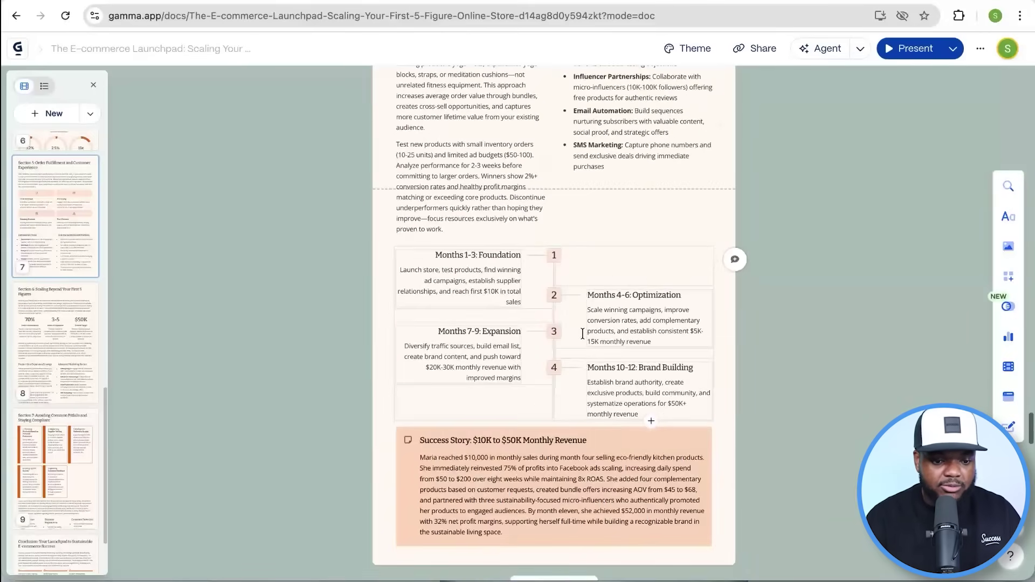
pyautogui.scroll(-10, 582, 334)
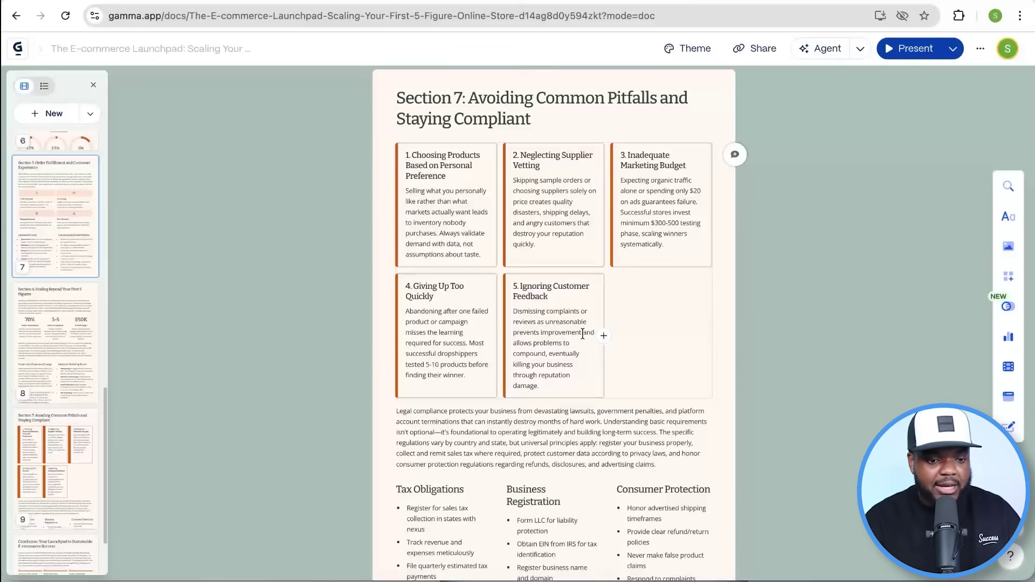
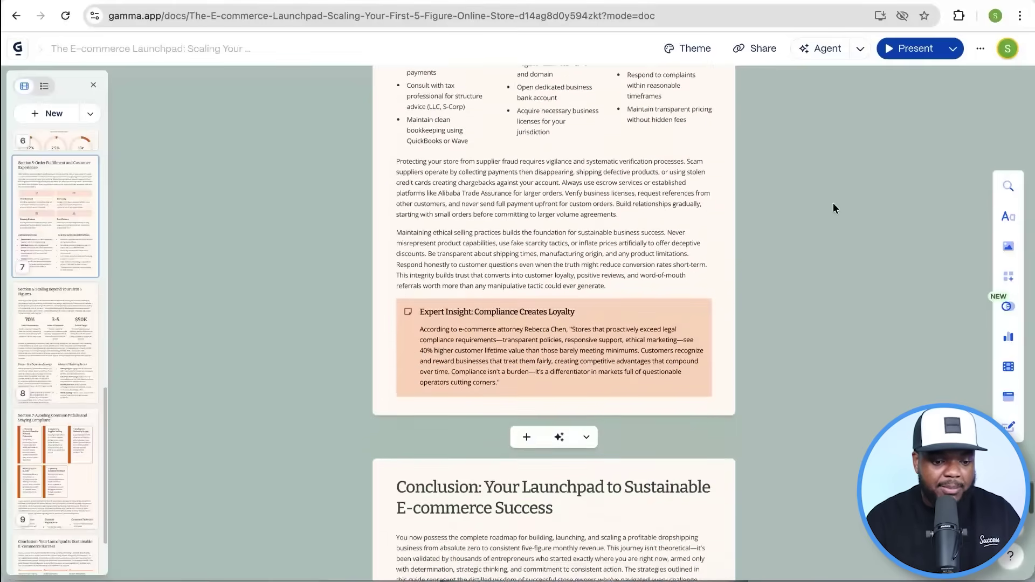
pyautogui.scroll(-3, 922, 178)
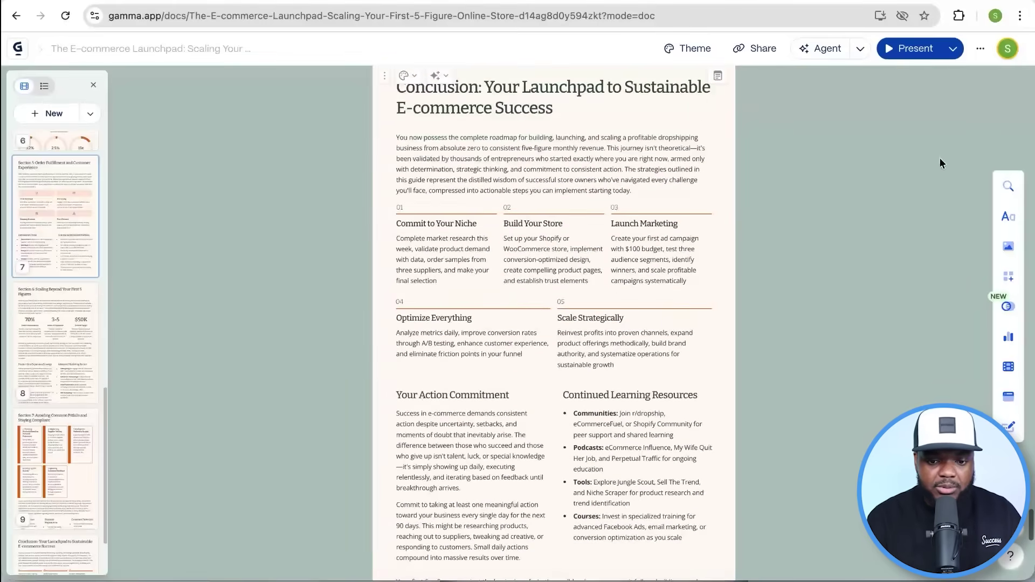
# Export the eBook from Gamma, switch to NotebookLM and add the exported PDF as a notebook source
pyautogui.click(980, 51)
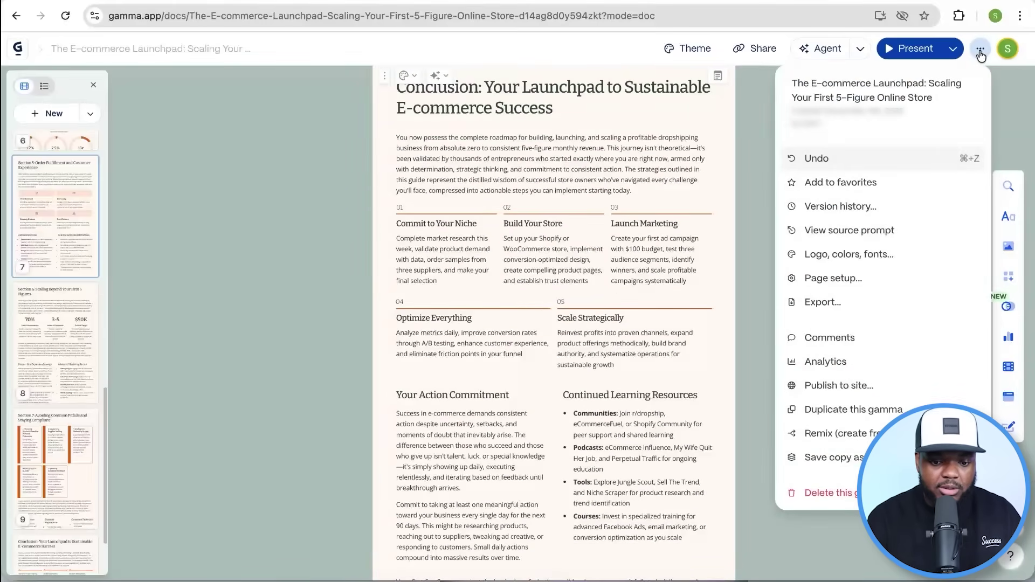
pyautogui.click(874, 301)
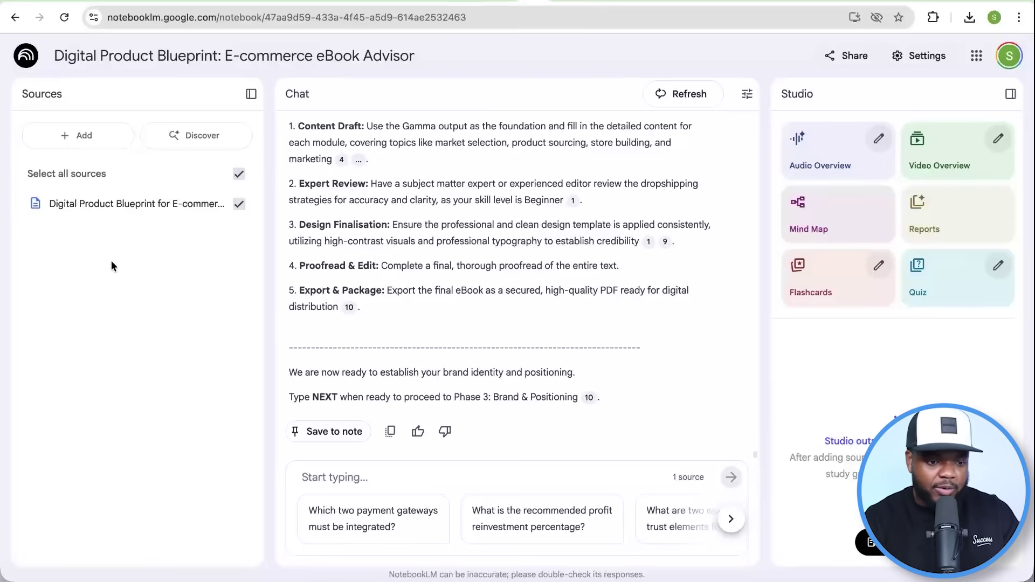
pyautogui.click(69, 138)
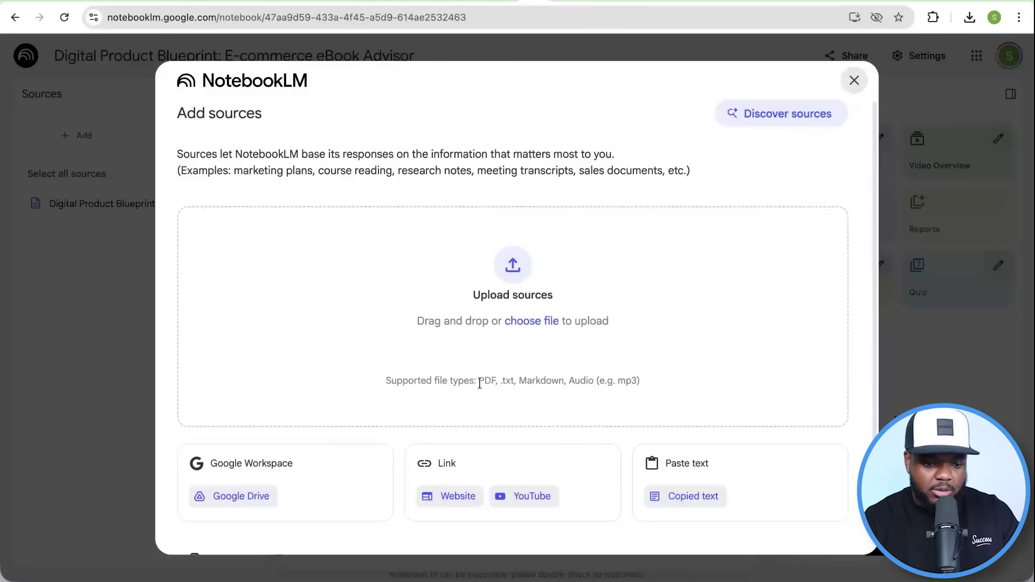
pyautogui.moveTo(478, 381); pyautogui.dragTo(498, 382)
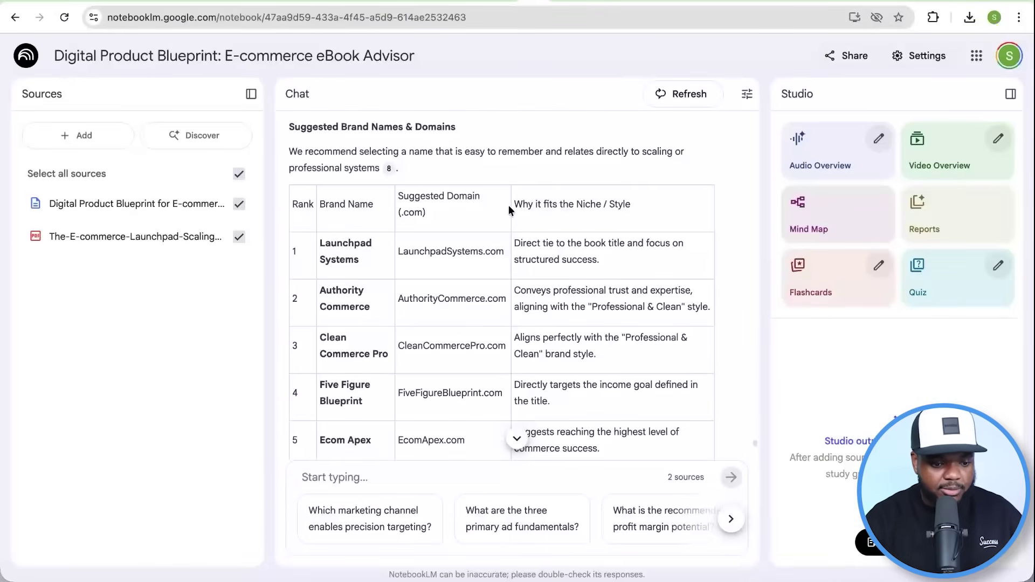
# Review the suggested brand names, copy the domain TheScalingGuide.com from the table and enter it as the chat reply
pyautogui.scroll(-4, 440, 334)
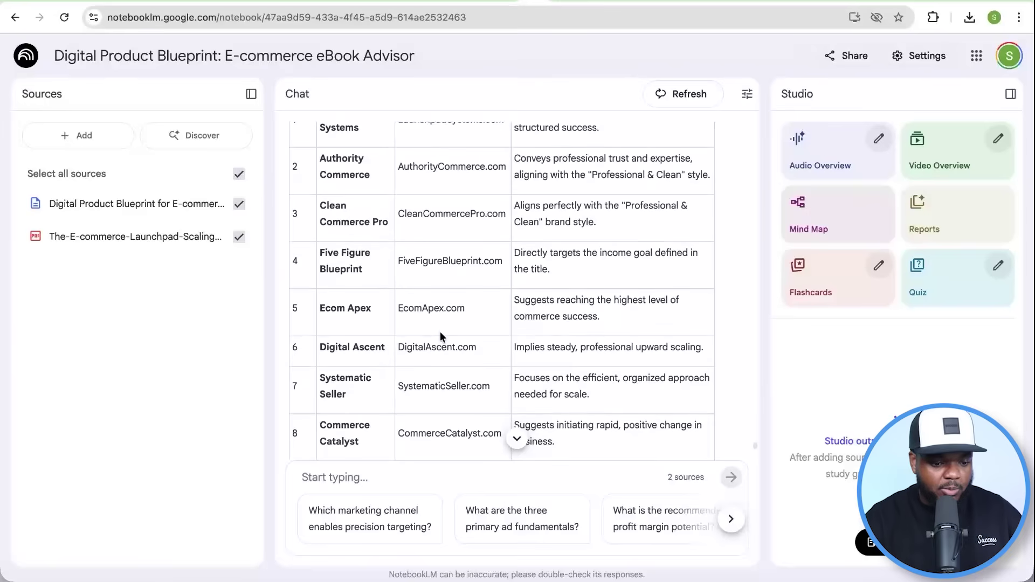
pyautogui.scroll(-2, 440, 335)
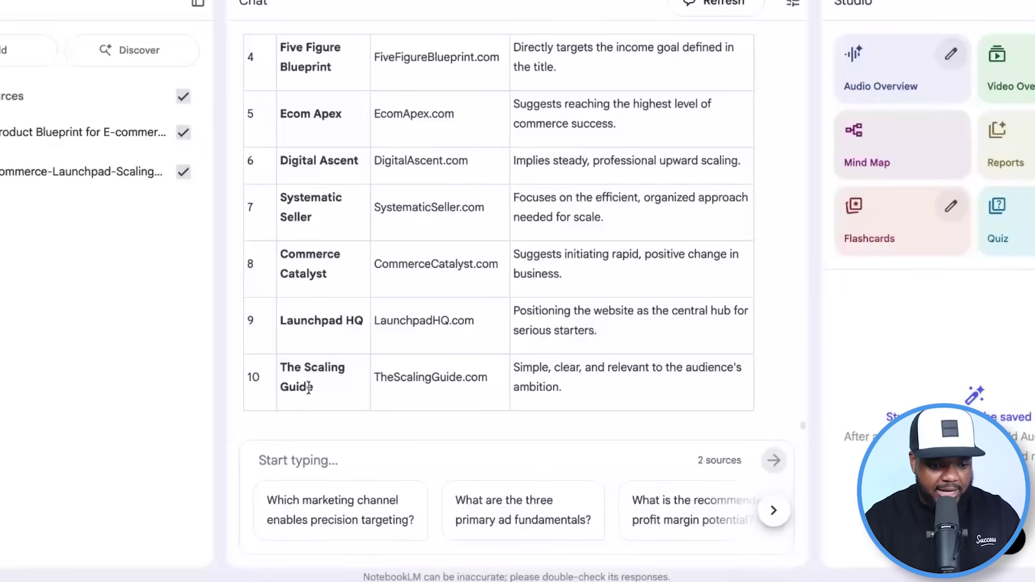
pyautogui.moveTo(375, 378); pyautogui.dragTo(490, 383)
pyautogui.hotkey('ctrl', 'c')
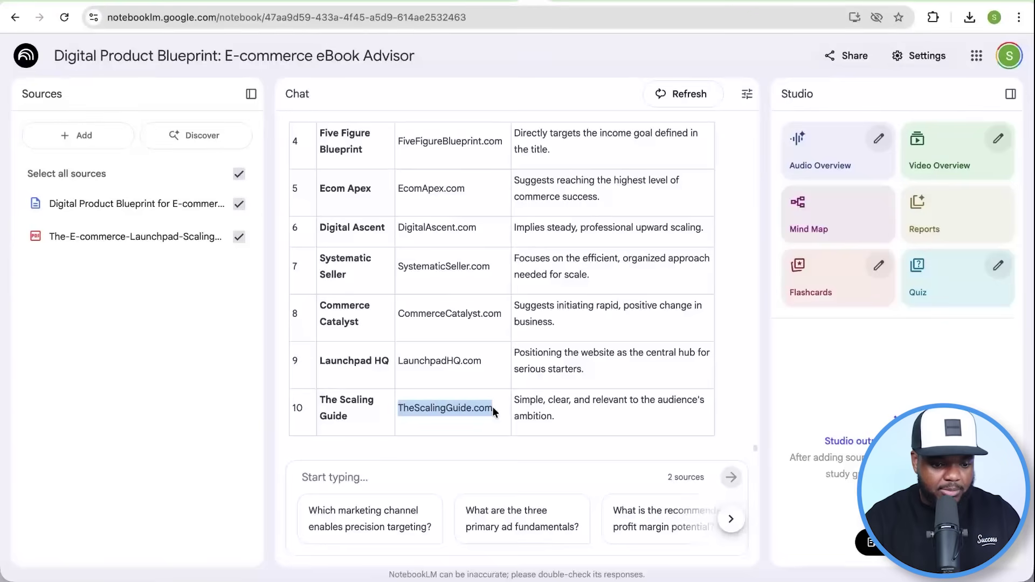
pyautogui.click(326, 479)
pyautogui.hotkey('ctrl', 'v')
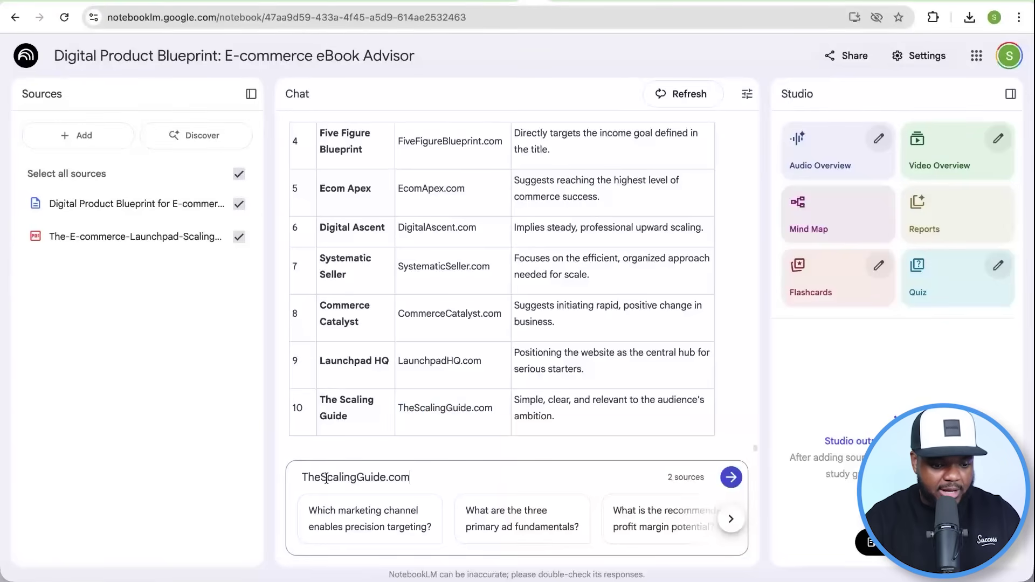
pyautogui.write('read')
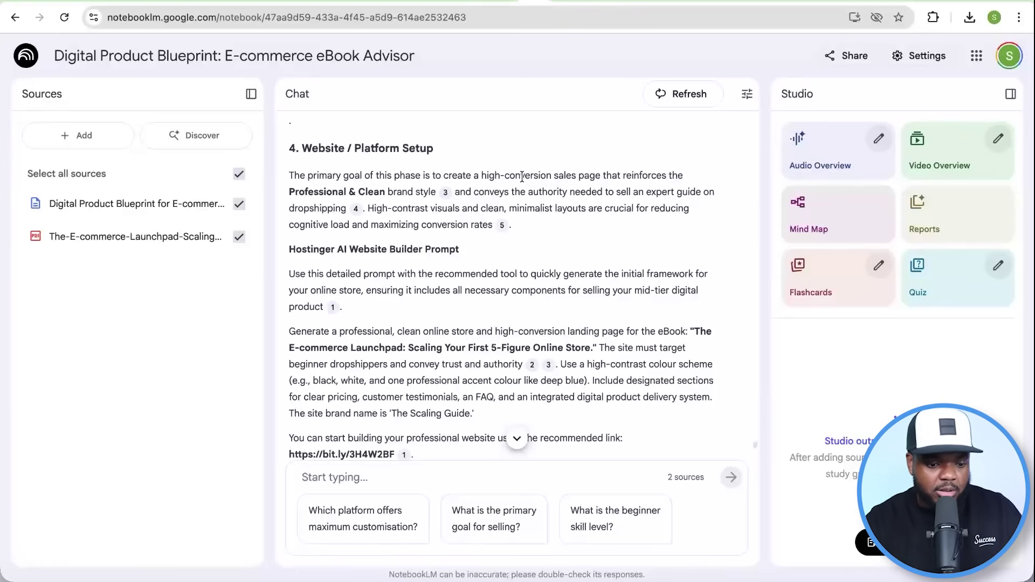
# Copy the Hostinger AI Website Builder Prompt paragraph from the Website / Platform Setup reply and find the recommended website link
pyautogui.scroll(-1, 467, 292)
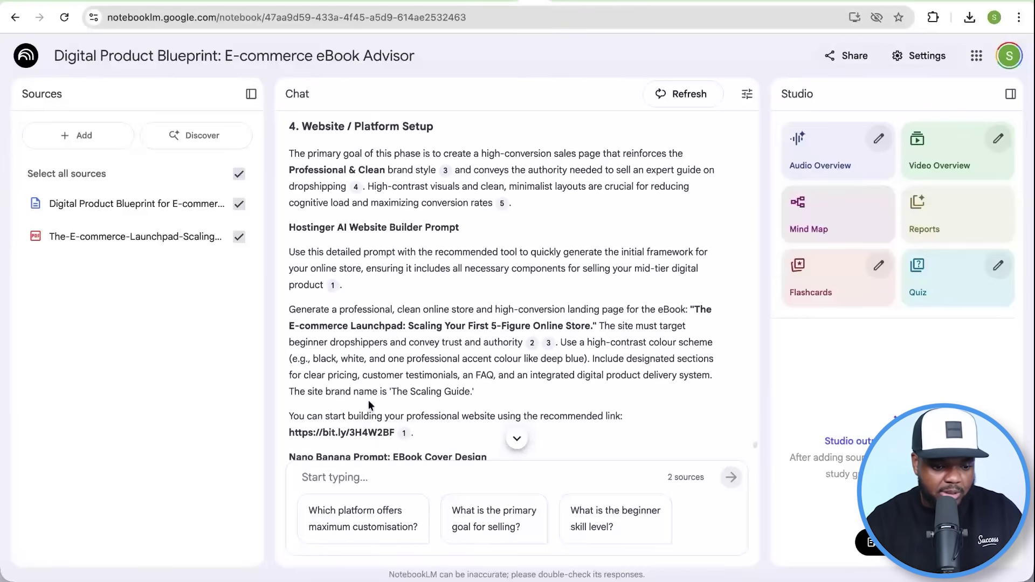
pyautogui.moveTo(476, 391); pyautogui.dragTo(291, 307)
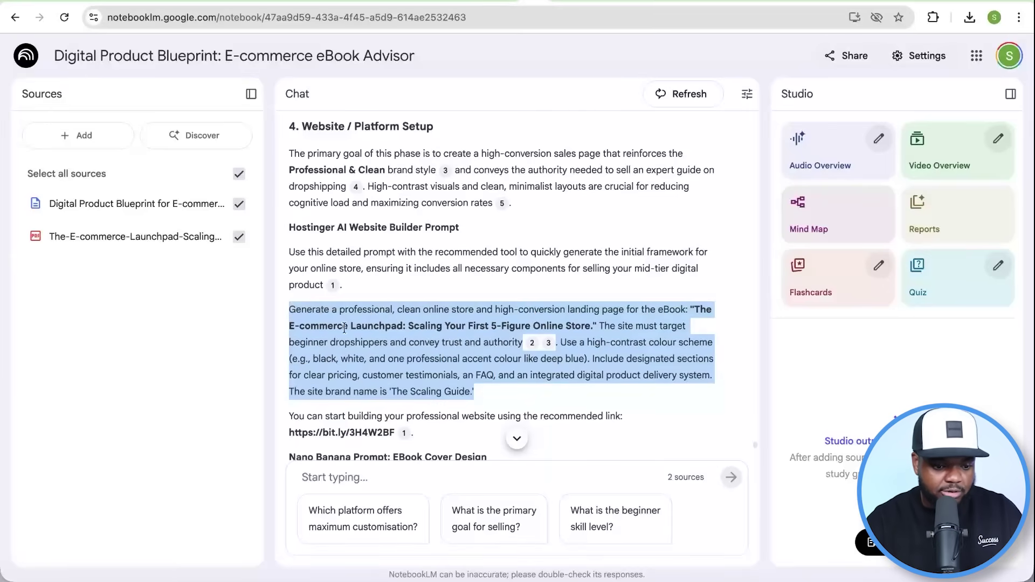
pyautogui.moveTo(402, 436)
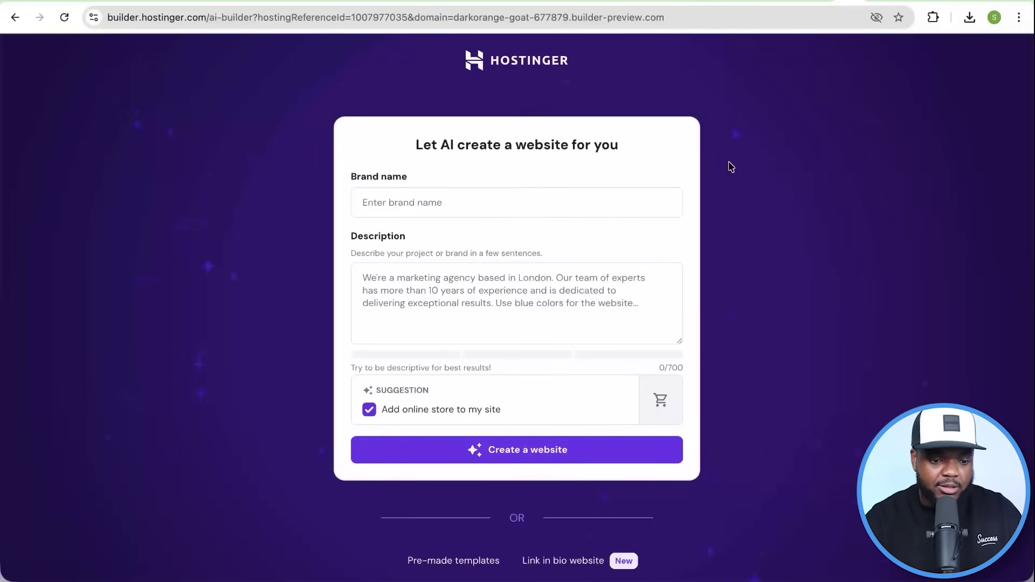
# In Hostinger's AI website builder, enter the copied store prompt as the description and set the brand name to The Scaling Guide
pyautogui.click(424, 288)
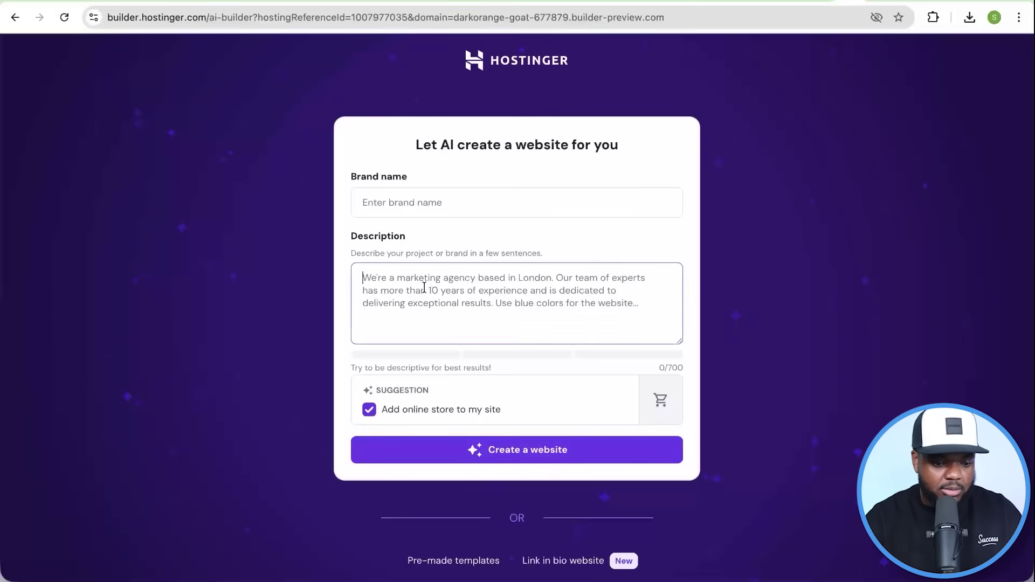
pyautogui.write('Generate a professional, clean online store and high-conversion landing page for the eBook: "The E-commerce Launchpad: Scaling Your First 5-Figure Online Store." The site must target beginner dropshippers and convey trust and authority. Use a high-contrast colour scheme (e.g., black, white, and one professional accent colour like deep blue). Include designated sections for clear pricing, customer testimonials, an FAQ, and an integrated digital product delivery system. The site brand name is \'The Scaling Guide\'.')
pyautogui.scroll(5, 576, 316)
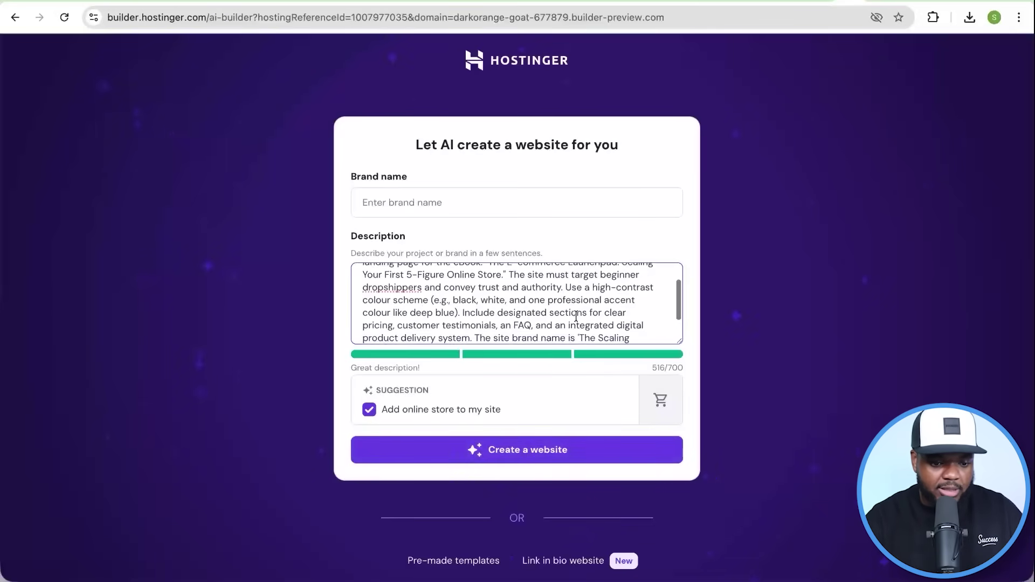
pyautogui.scroll(-5, 576, 316)
pyautogui.click(410, 203)
pyautogui.write('The Scaling Guide')
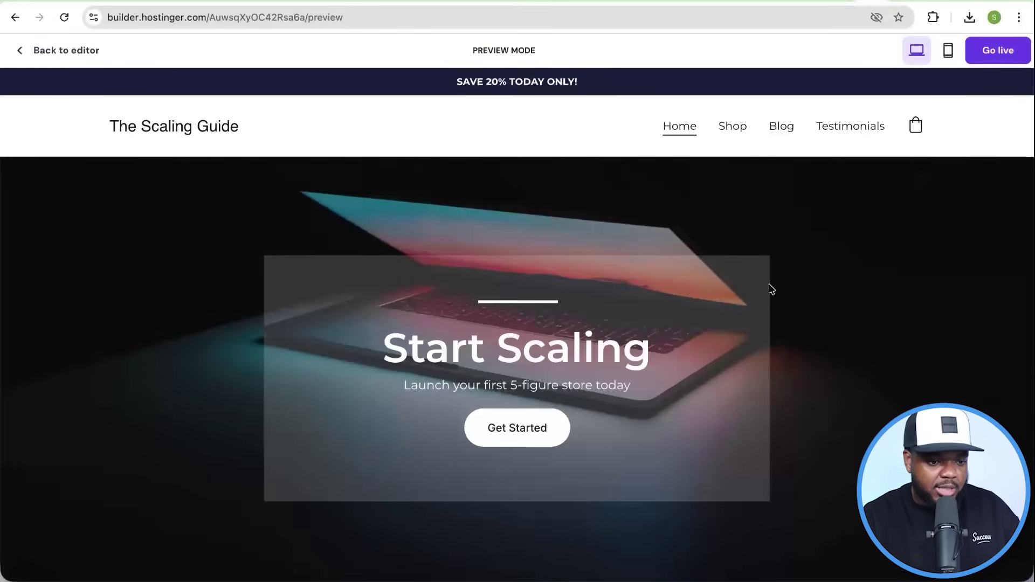
# Review the generated store home page in preview mode, from the hero section through the categories to the FAQs
pyautogui.scroll(-5, 767, 289)
pyautogui.scroll(-20, 769, 285)
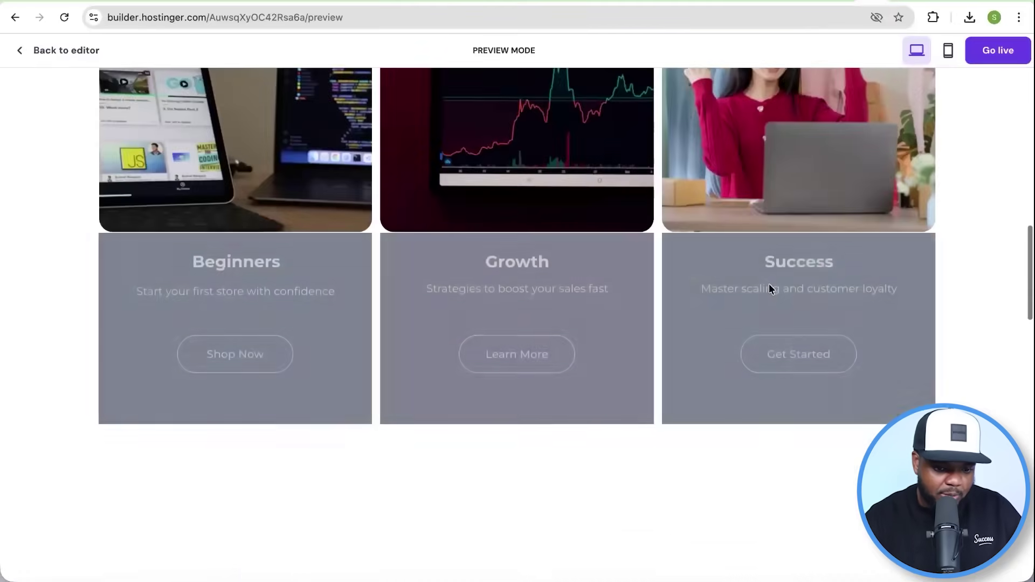
pyautogui.scroll(-10, 769, 289)
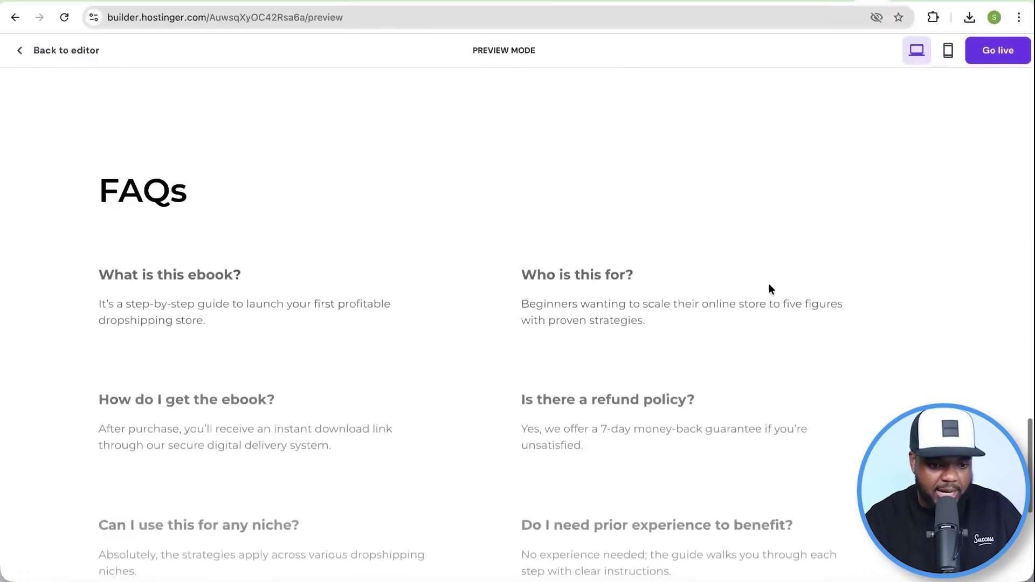
pyautogui.scroll(20, 769, 289)
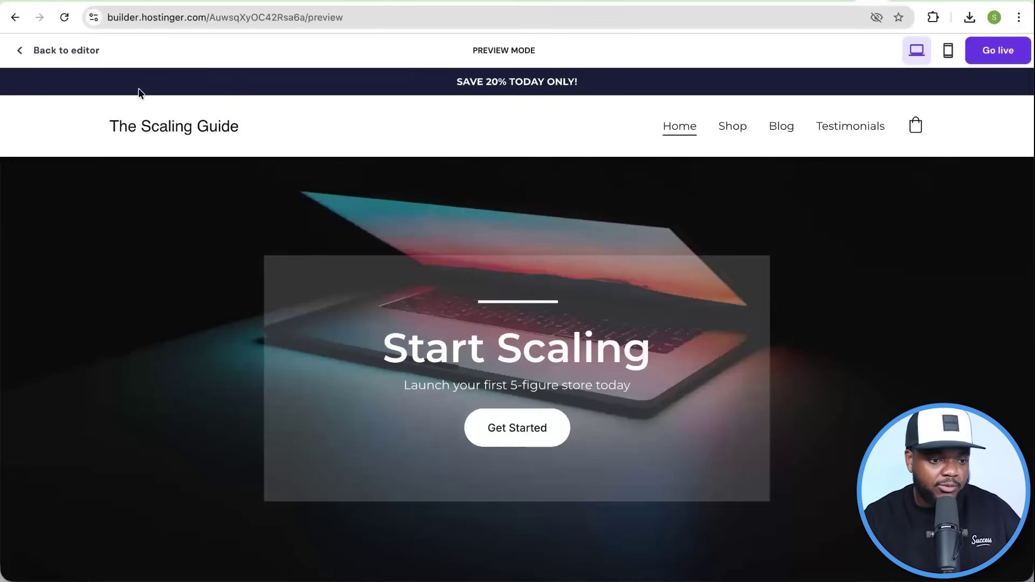
# Return to the editor, start replacing the hero section's background image and search the free images for "ecom"
pyautogui.click(79, 61)
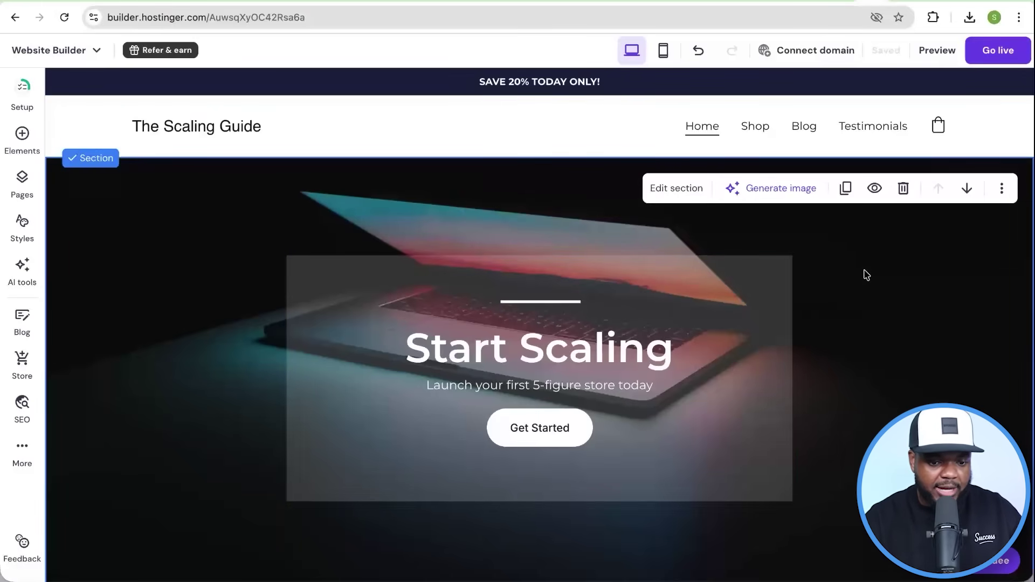
pyautogui.click(682, 190)
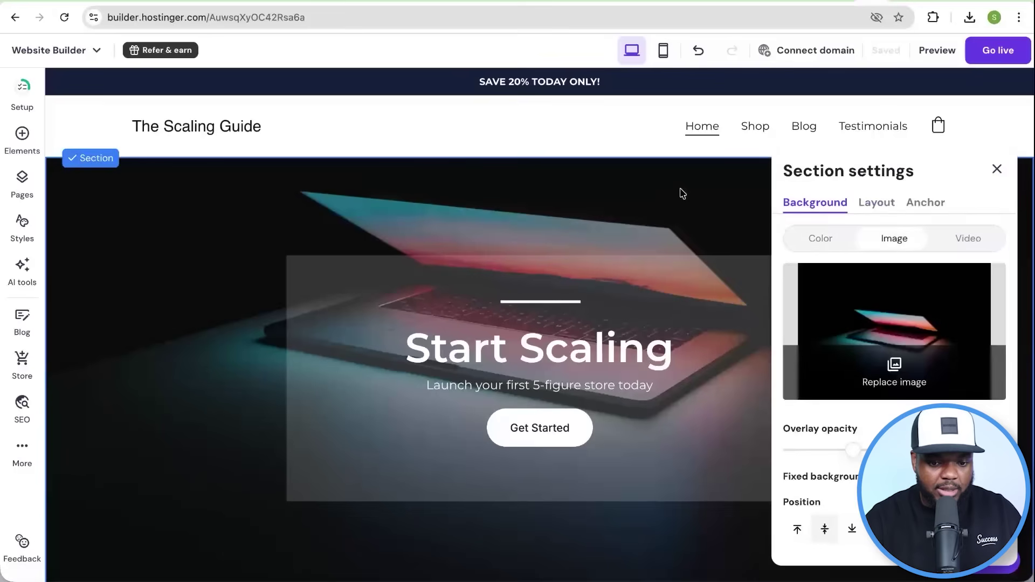
pyautogui.click(894, 367)
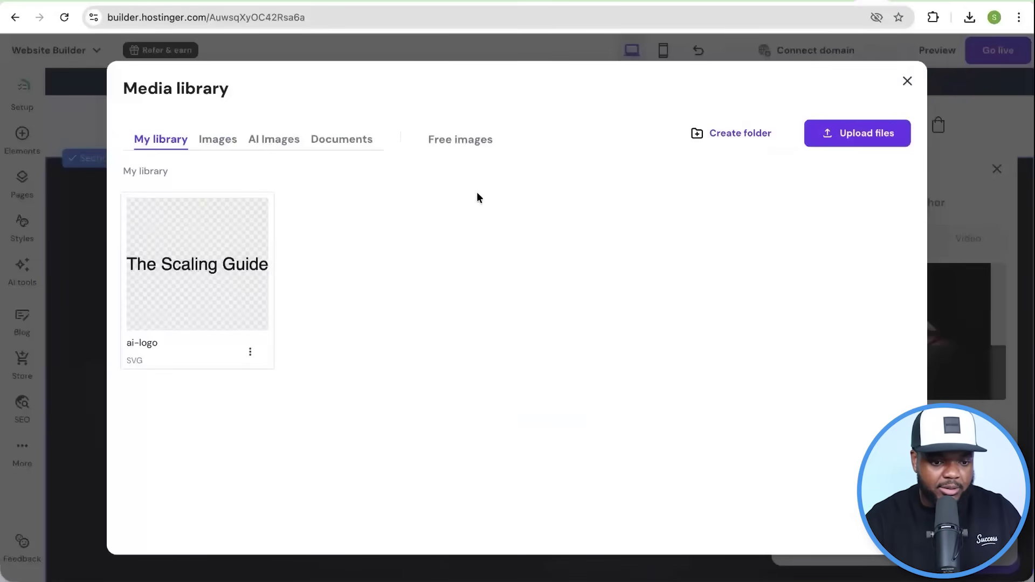
pyautogui.click(465, 142)
pyautogui.click(289, 180)
pyautogui.write('ecom')
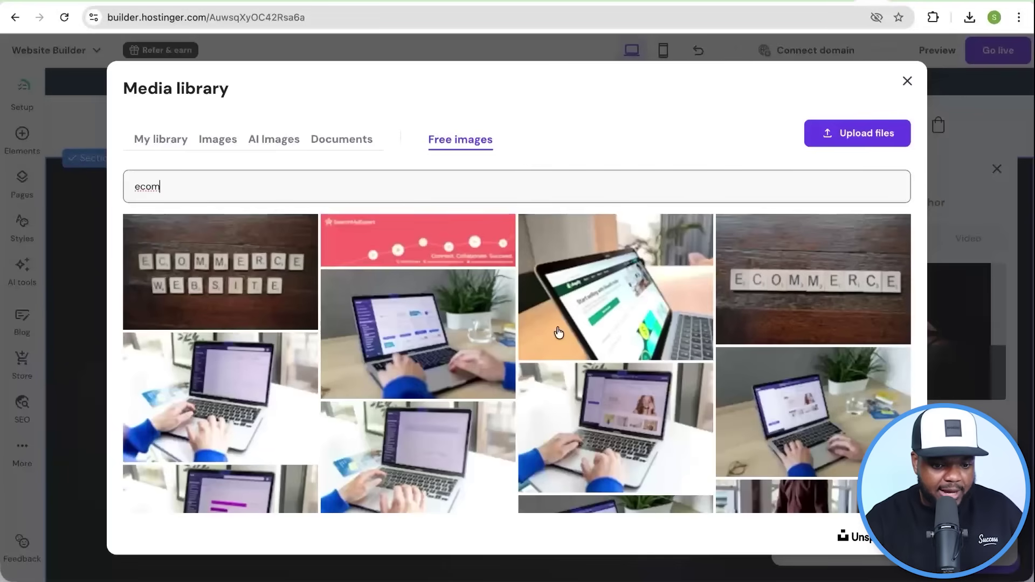
# Set the free photo of a laptop showing the Shopify website as the hero background and close the section settings
pyautogui.scroll(-5, 651, 383)
pyautogui.scroll(-10, 651, 383)
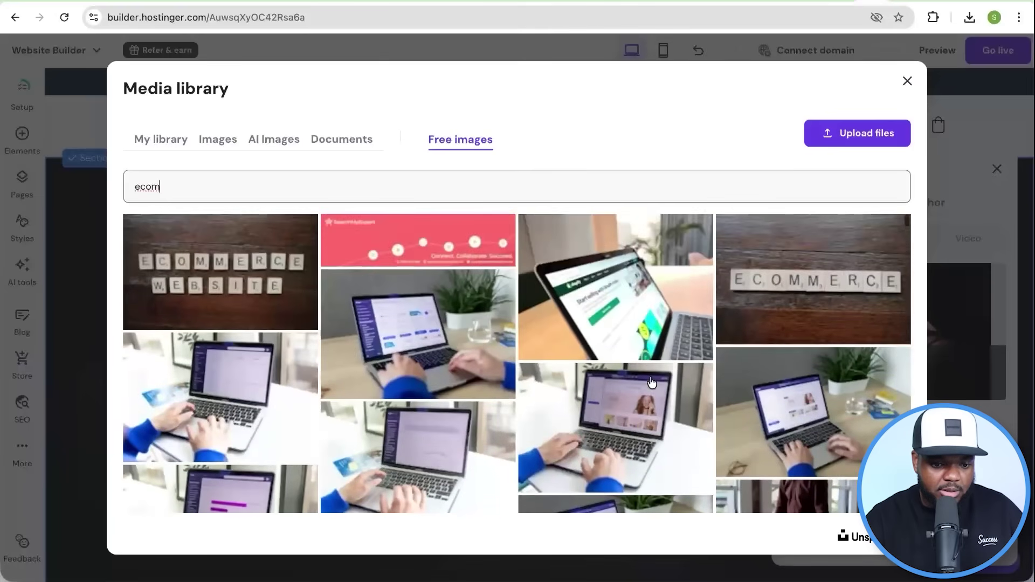
pyautogui.click(635, 289)
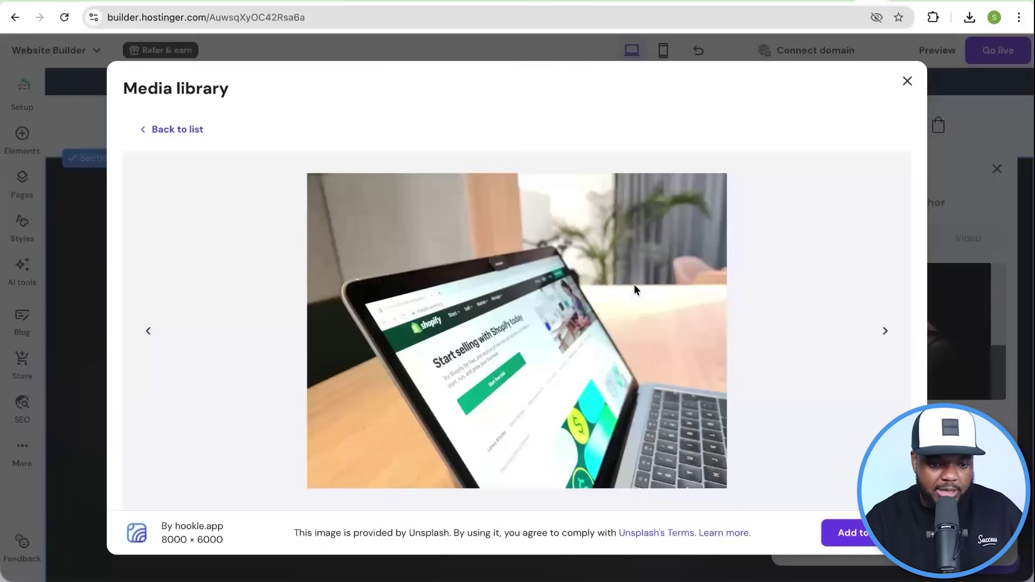
pyautogui.click(859, 534)
pyautogui.click(997, 169)
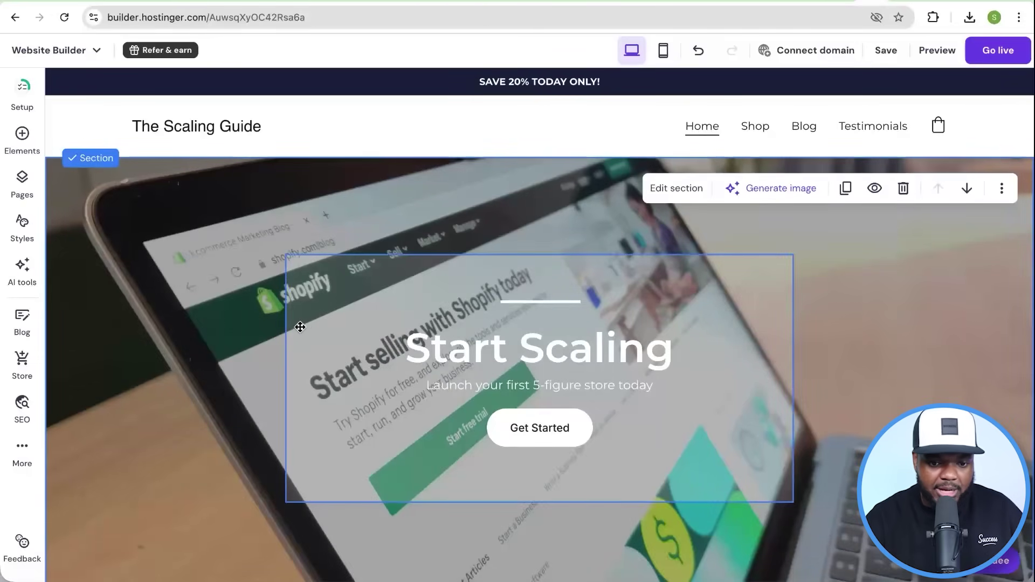
# Preview the home page with the new hero image, then return to the editor and find the empty products section
pyautogui.click(938, 50)
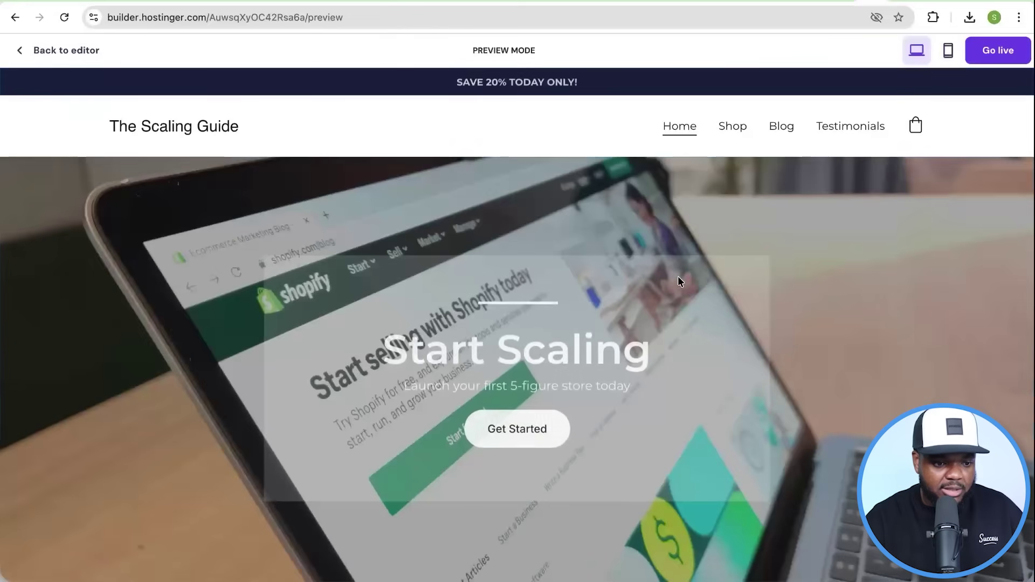
pyautogui.scroll(-2, 678, 276)
pyautogui.scroll(-2, 678, 276)
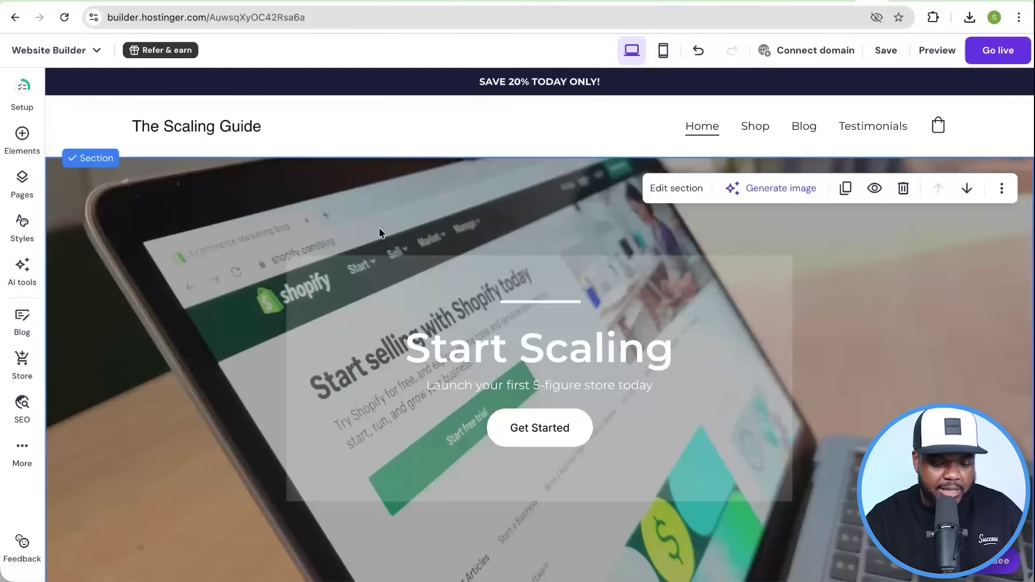
pyautogui.scroll(-15, 899, 328)
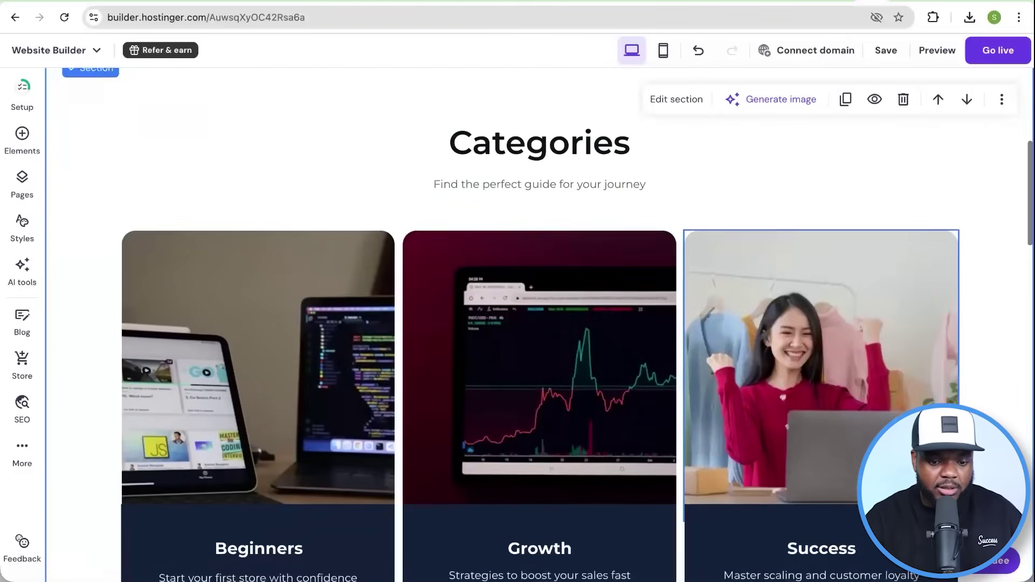
pyautogui.scroll(-1, 807, 360)
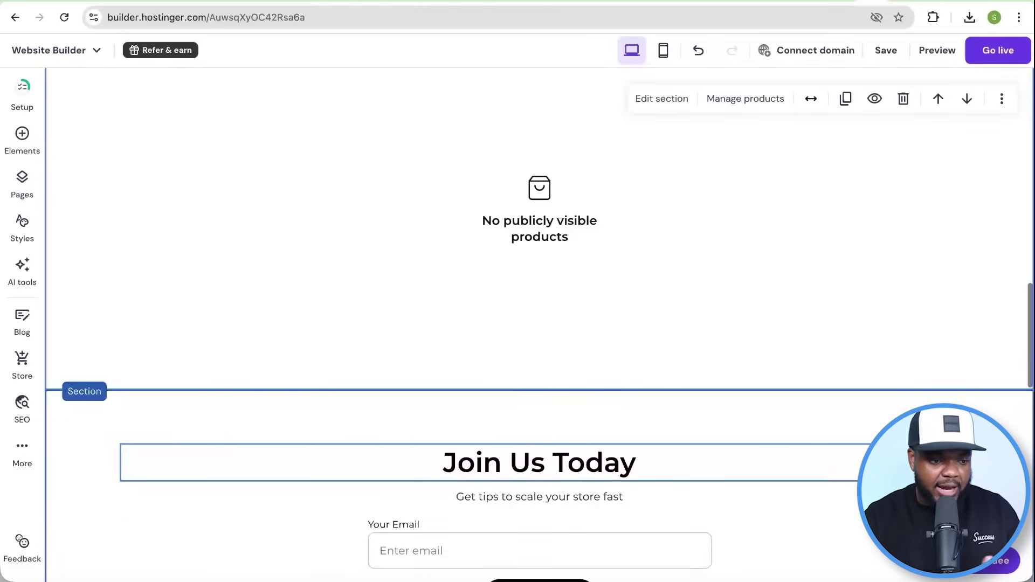
pyautogui.scroll(2, 808, 360)
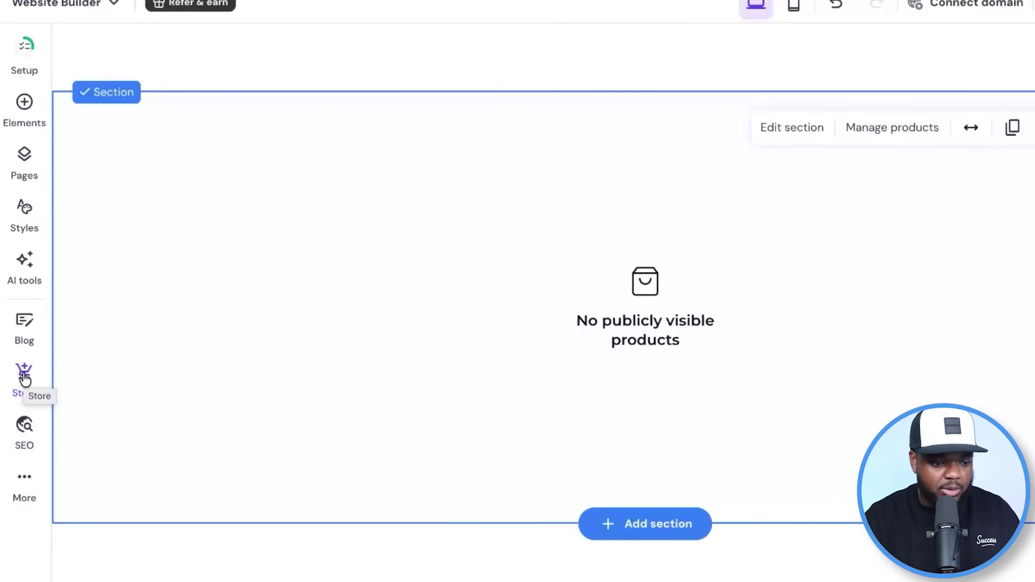
# Start adding a new digital product in the store manager and look over its product details form
pyautogui.click(25, 379)
pyautogui.click(219, 171)
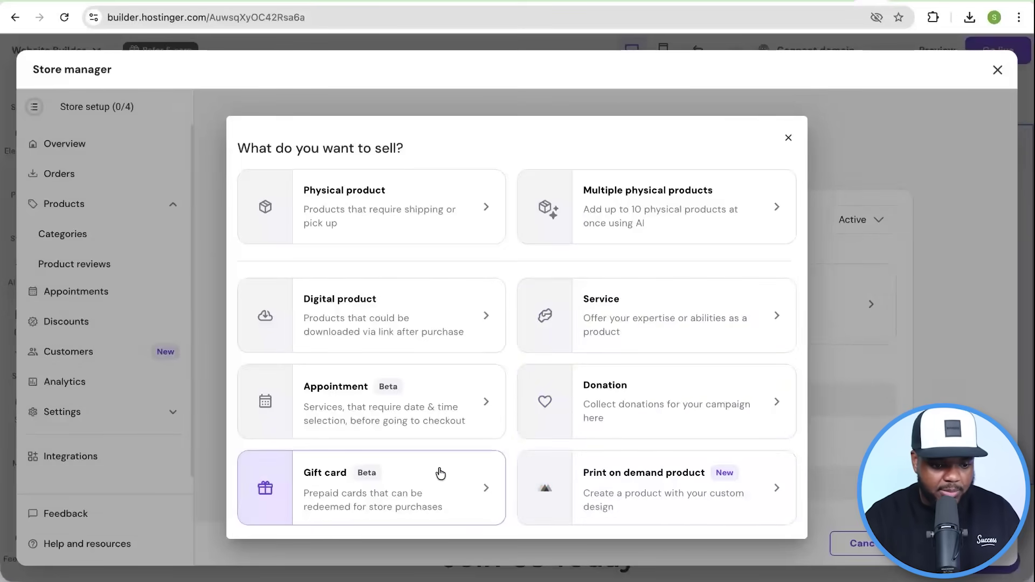
pyautogui.click(424, 310)
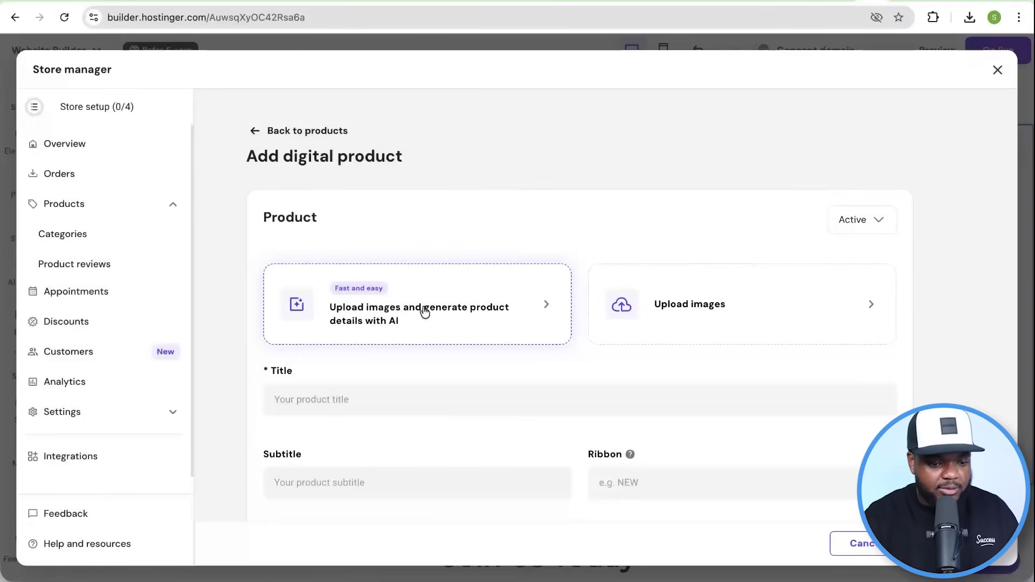
pyautogui.scroll(-1, 593, 178)
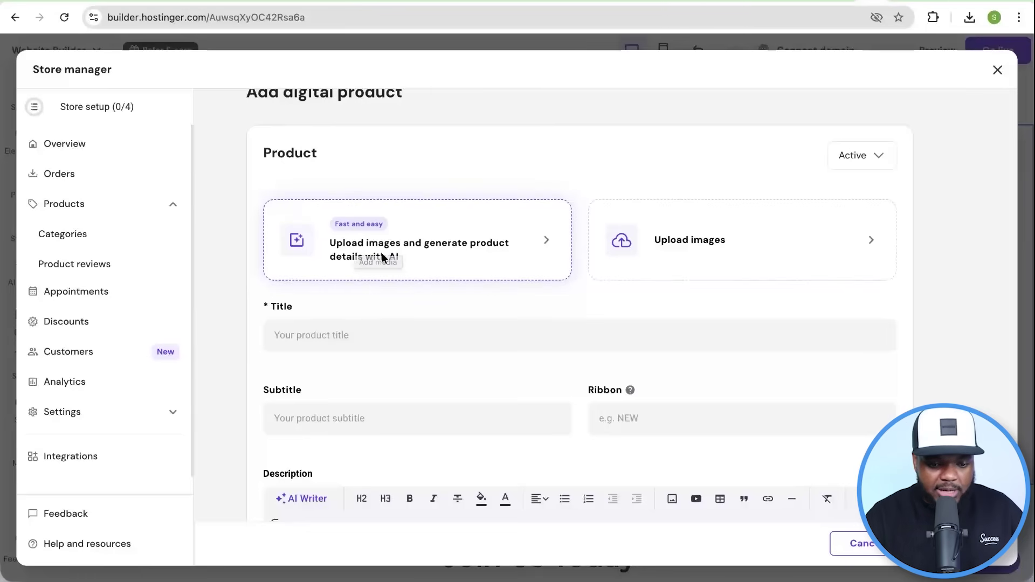
pyautogui.scroll(-1, 356, 341)
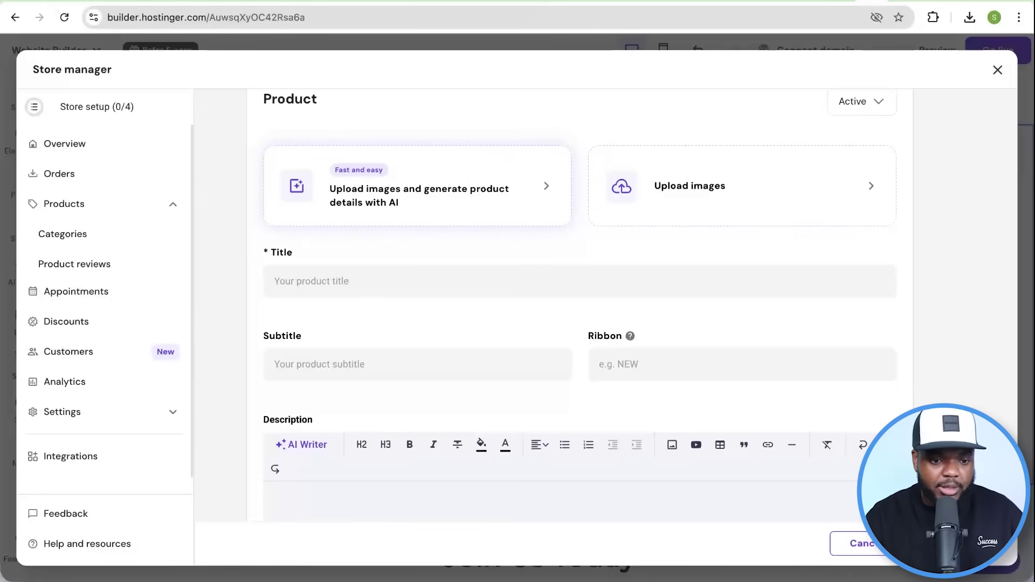
# Switch to NotebookLM and copy the Nano Banana eBook cover design prompt from the chat reply
pyautogui.click(620, 6)
pyautogui.scroll(-5, 438, 244)
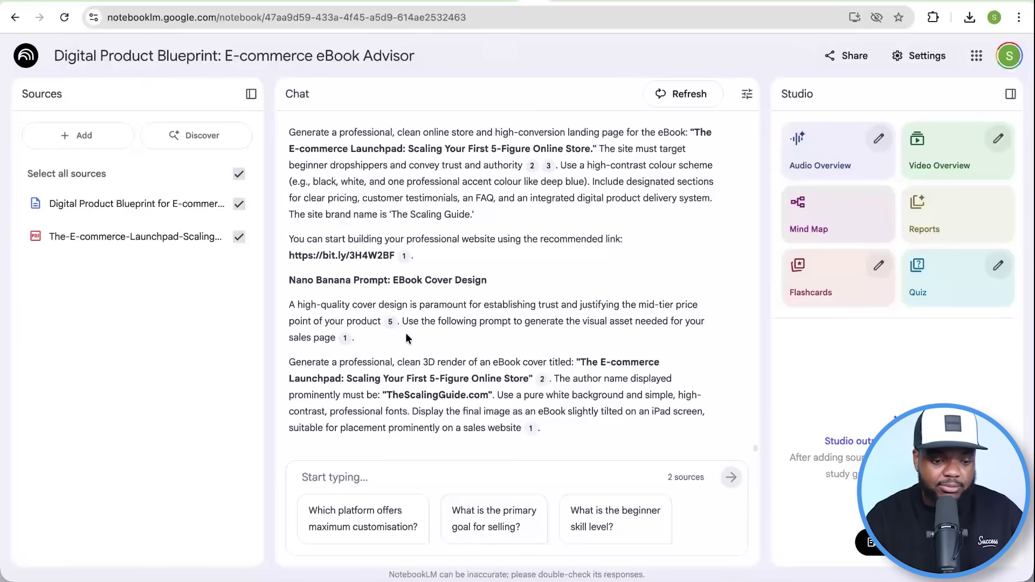
pyautogui.scroll(-1, 299, 373)
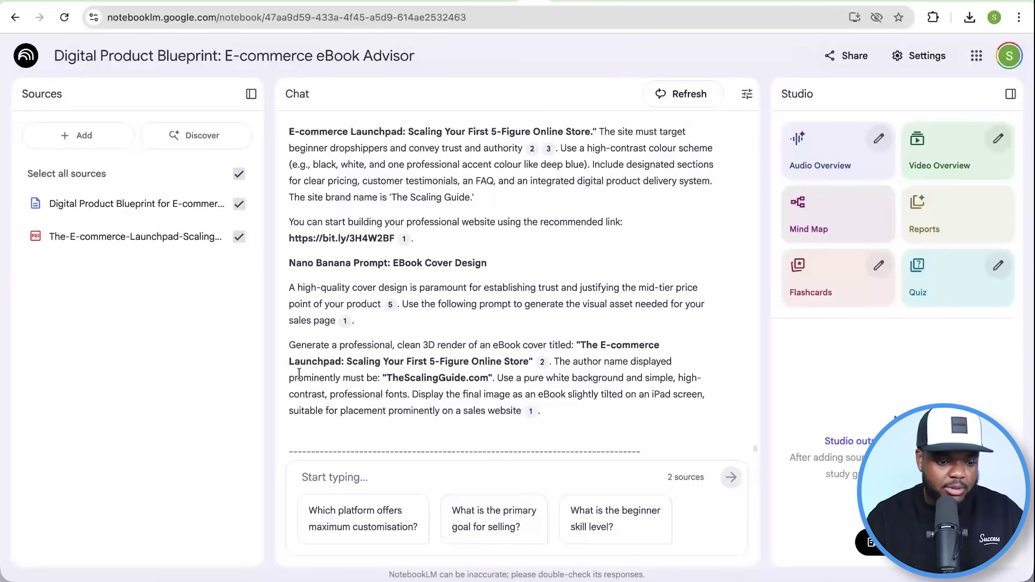
pyautogui.moveTo(290, 345); pyautogui.dragTo(522, 419)
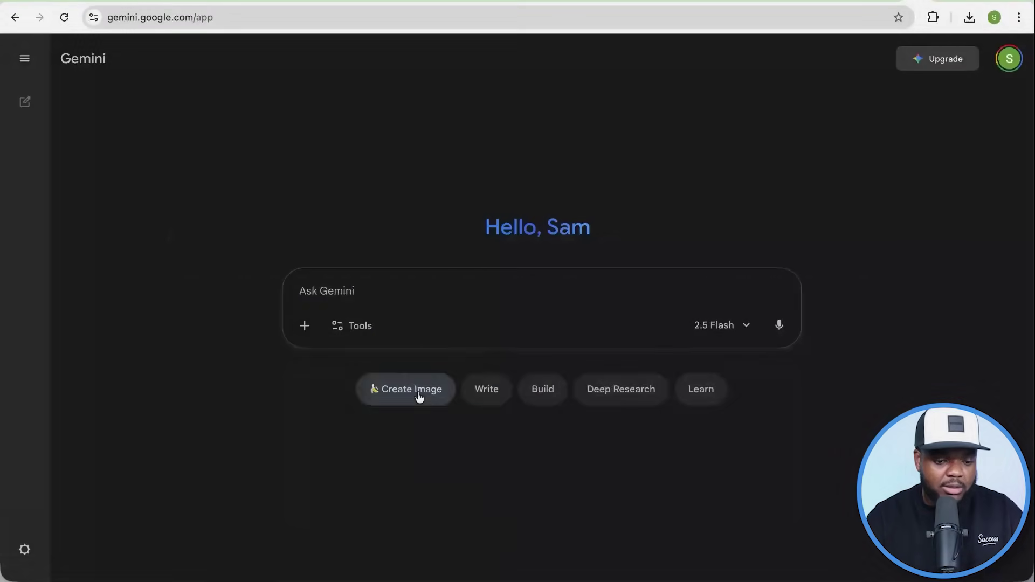
# In Gemini, generate an image from the copied prompt for the 3D cover of "The E-commerce Launchpad: Scaling Your First 5-Figure Online Store"
pyautogui.click(420, 393)
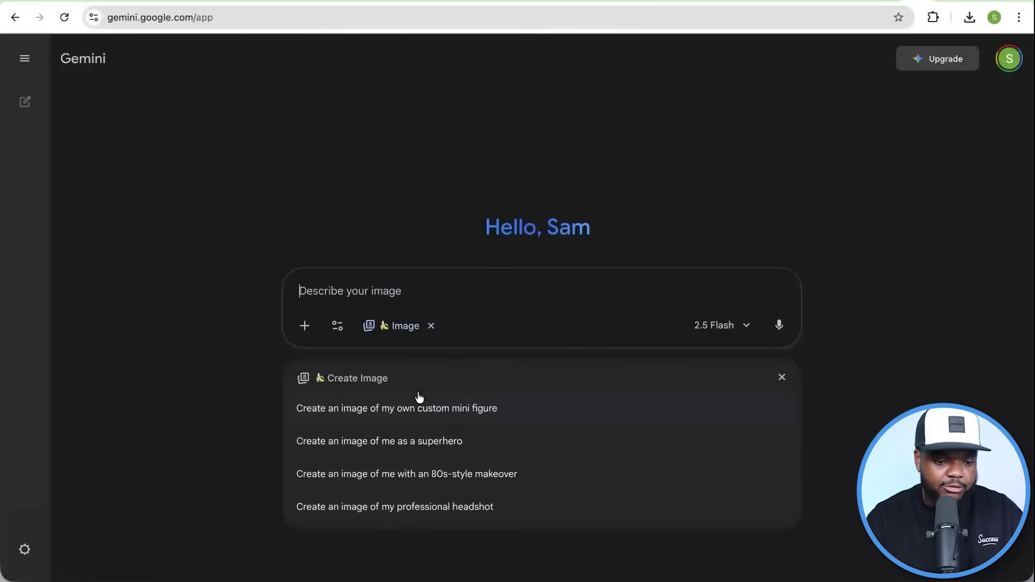
pyautogui.write('Generate a professional, clean 3D render of an eBook cover titled: "The E-commerce Launchpad: Scaling Your First 5-Figure Online Store". The author name displayed prominently must be: "TheScalingGuide.com". Use a pure white background and simple, high-contrast, professional fonts. Display the final image as an eBook slightly tilted on an iPad screen, suitable for placement prominently on a sales website')
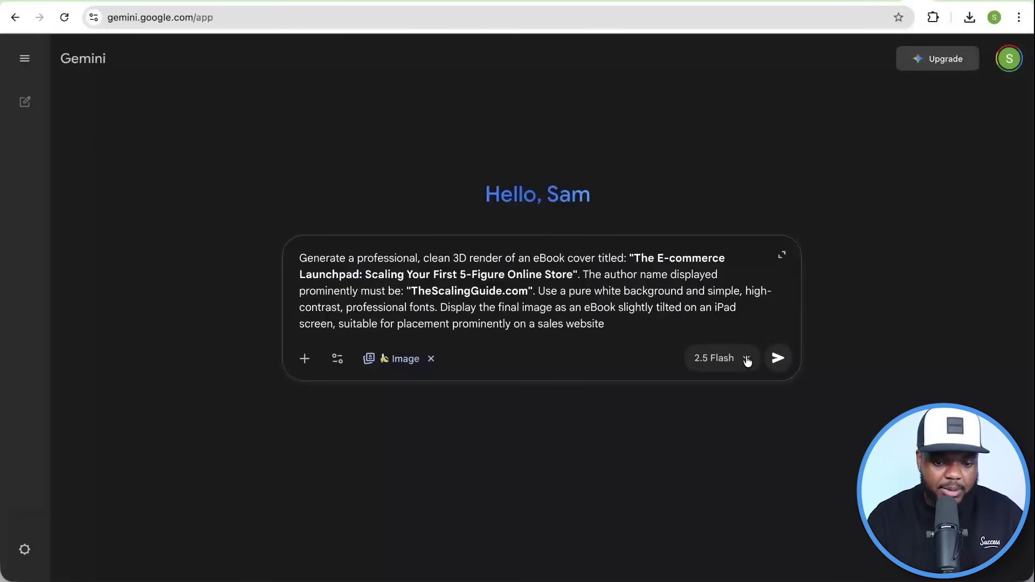
pyautogui.click(777, 359)
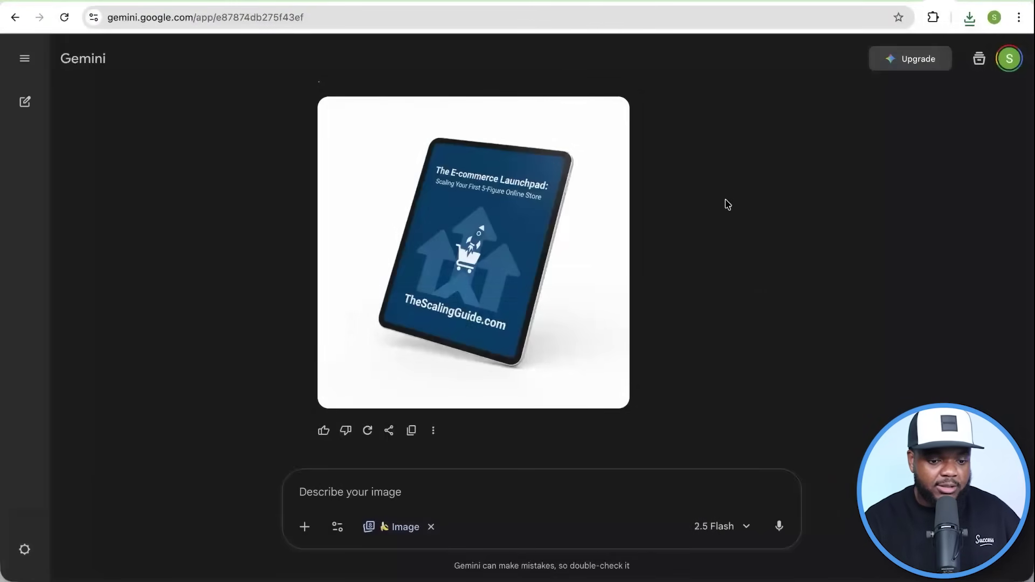
# Back in Hostinger, upload the eBook cover image to generate the digital product's details with AI and review the title, subtitle and description
pyautogui.moveTo(592, 136)
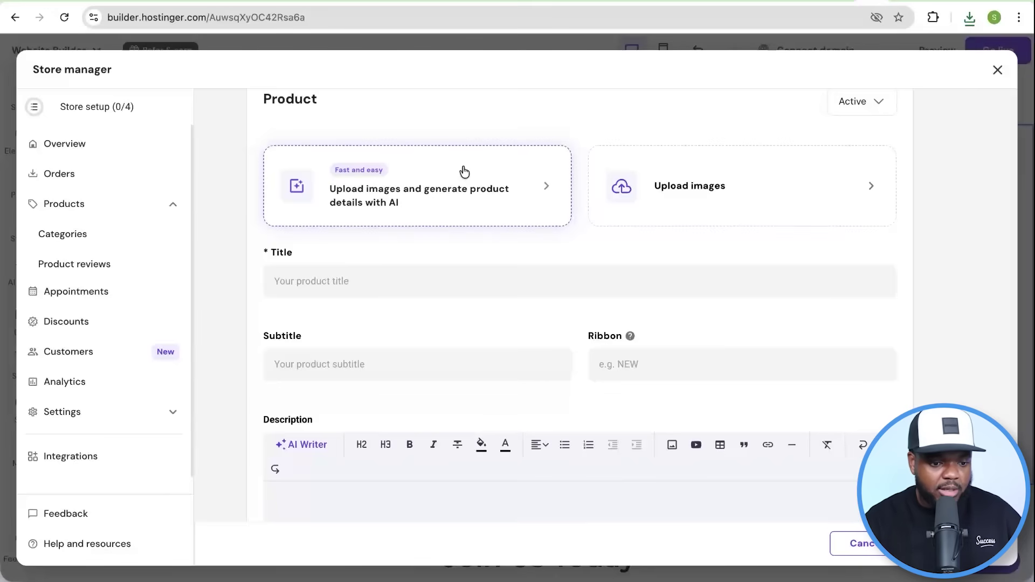
pyautogui.click(465, 172)
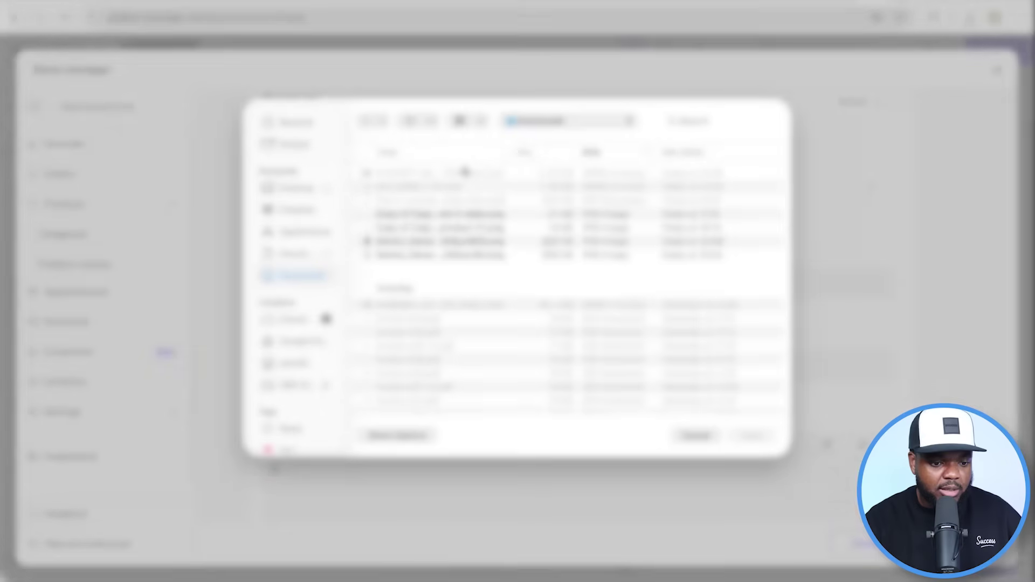
pyautogui.doubleClick(423, 244)
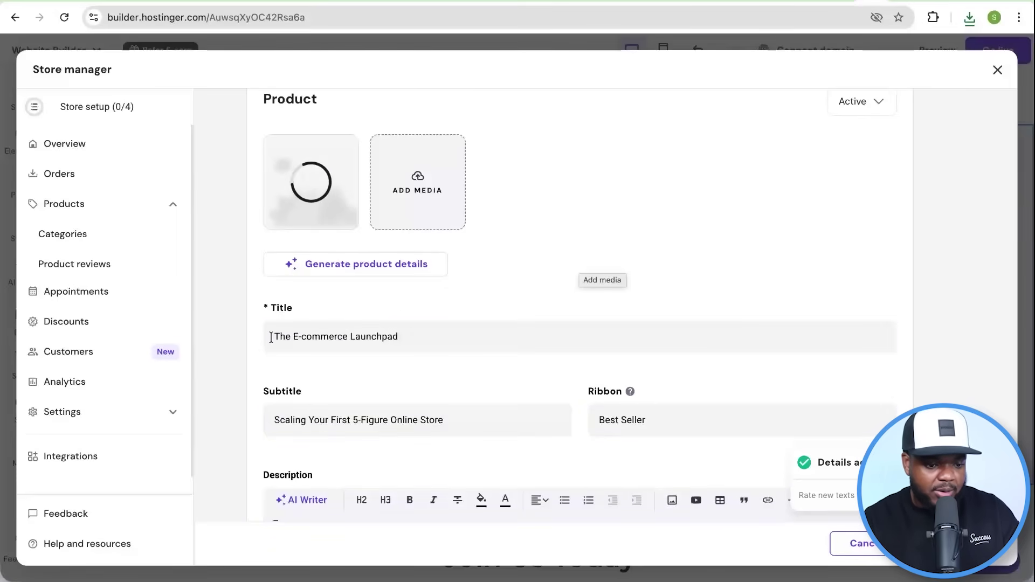
pyautogui.scroll(-2, 402, 329)
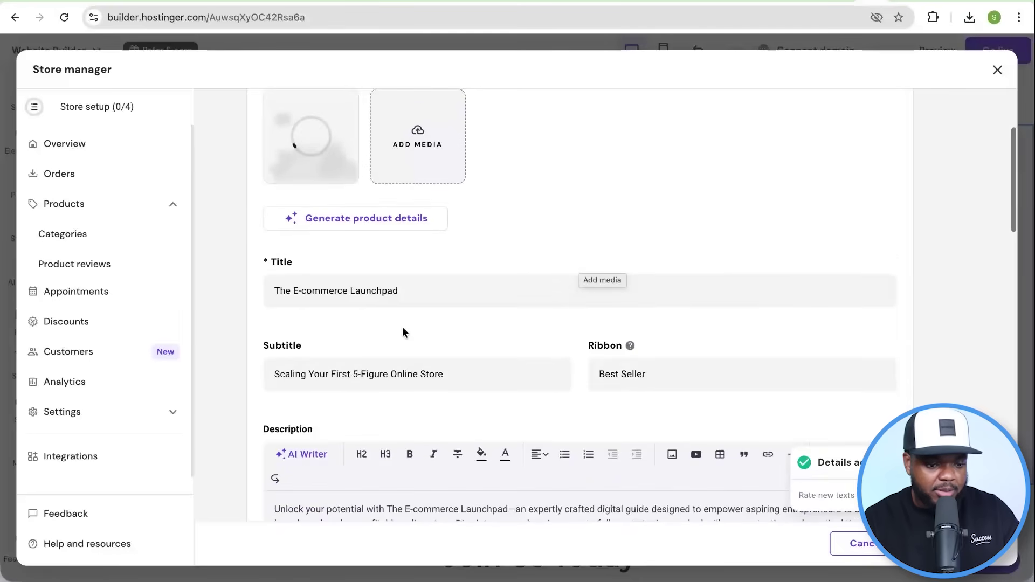
pyautogui.scroll(-2, 431, 357)
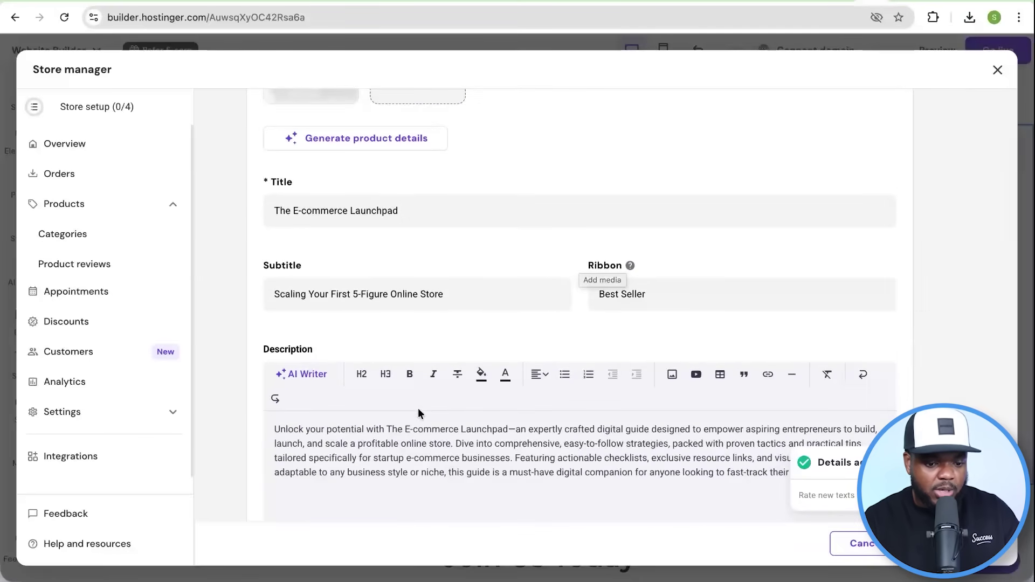
pyautogui.scroll(-1, 419, 411)
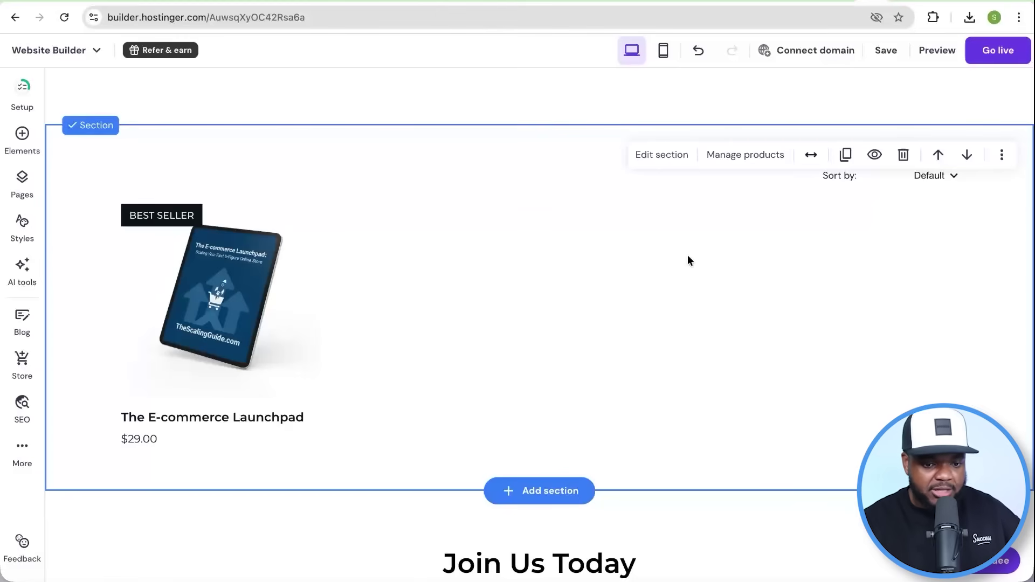
# Preview the store and view The E-commerce Launchpad's product page from the Shop page
pyautogui.click(929, 56)
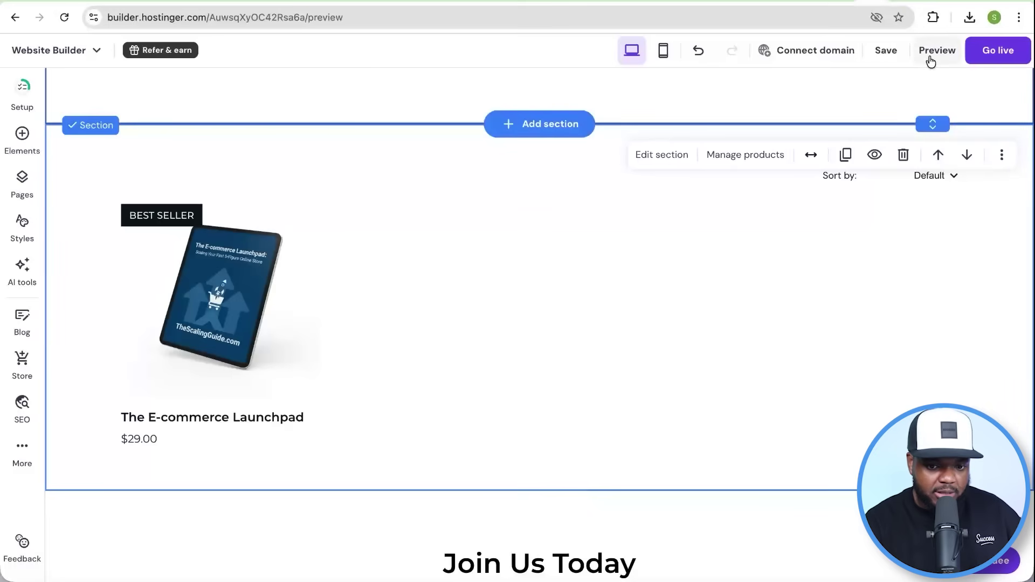
pyautogui.scroll(-2, 422, 294)
pyautogui.scroll(3, 639, 170)
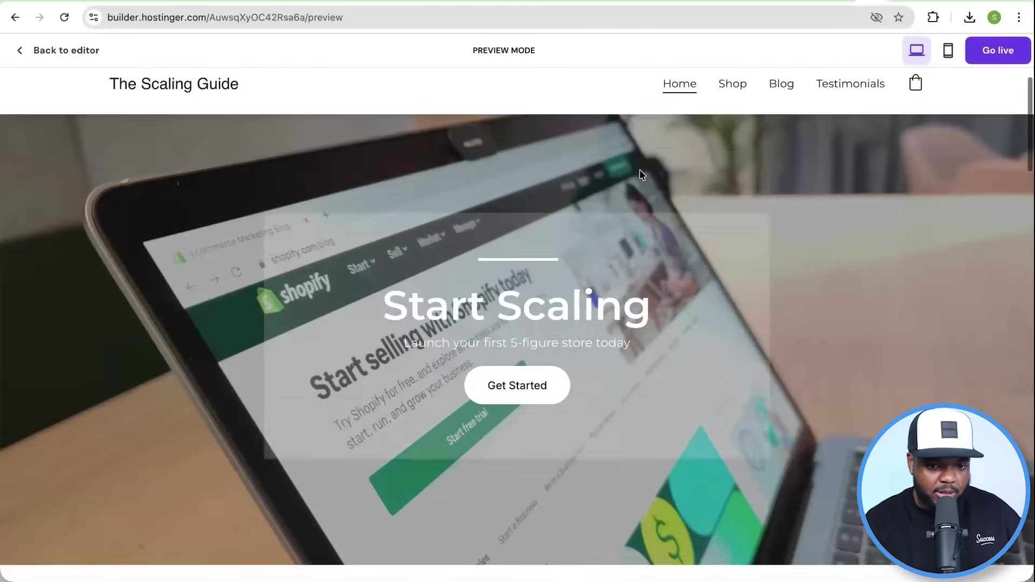
pyautogui.click(732, 126)
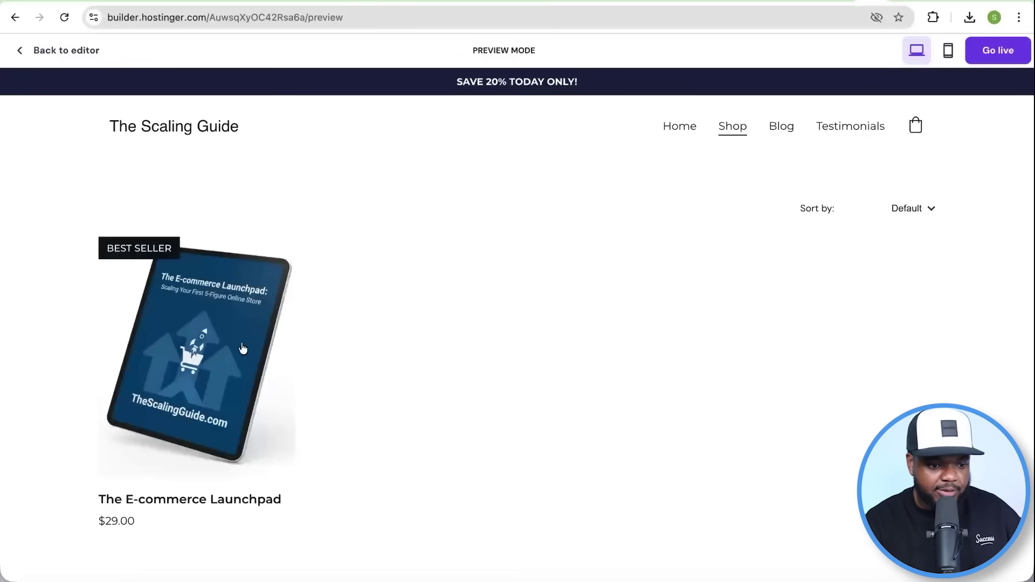
pyautogui.click(233, 340)
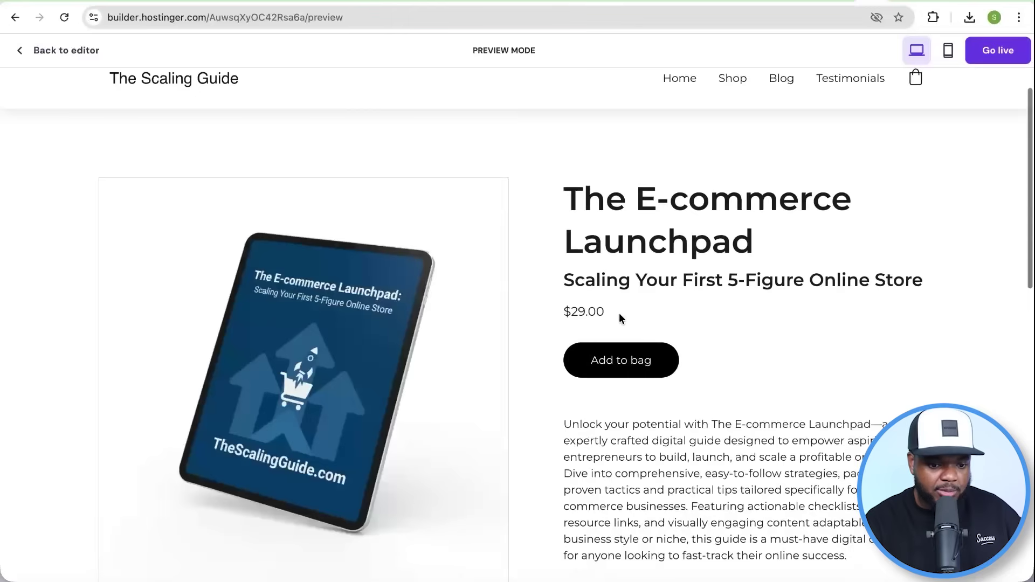
# Switch to the NotebookLM advisor chat and send "next" to proceed to Phase 5: Monetization & Pricing
pyautogui.scroll(-3, 620, 313)
pyautogui.scroll(1, 619, 313)
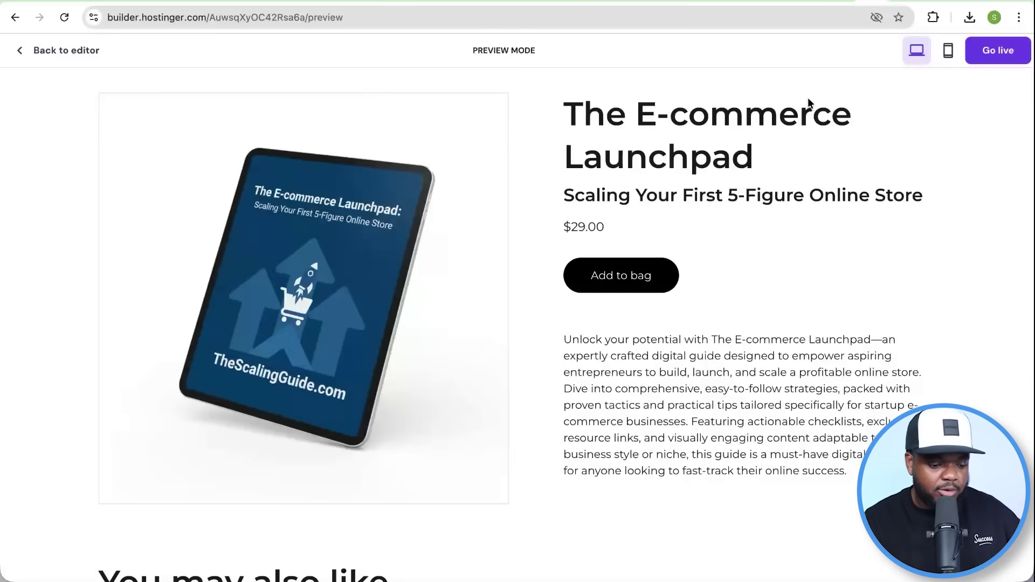
pyautogui.click(537, 1)
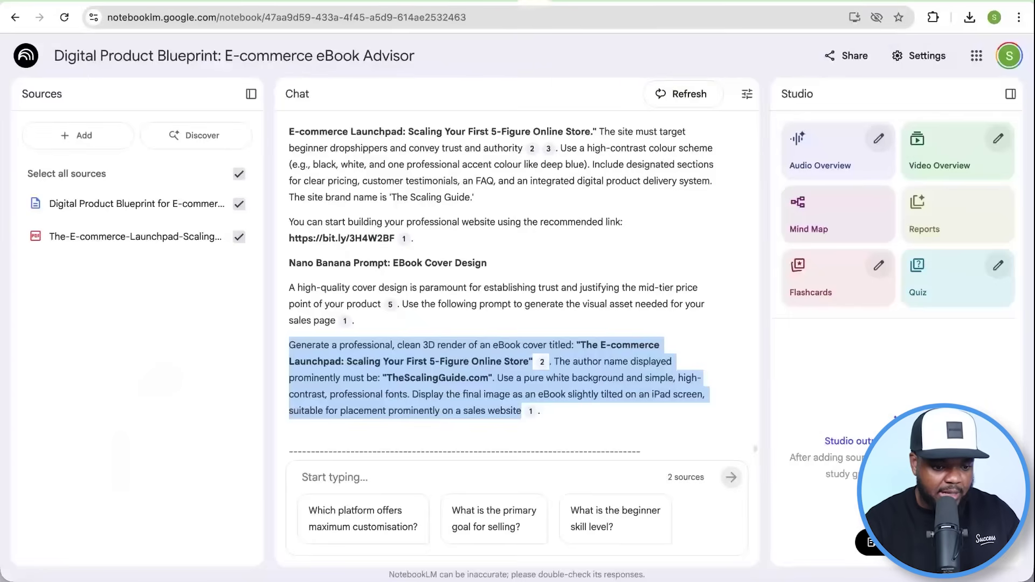
pyautogui.scroll(-5, 432, 293)
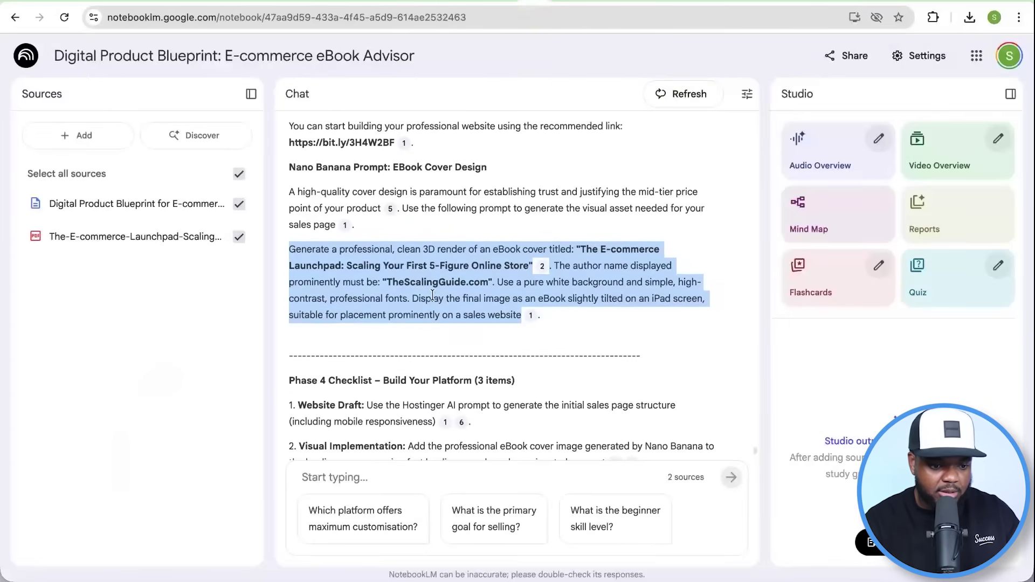
pyautogui.scroll(-1, 432, 295)
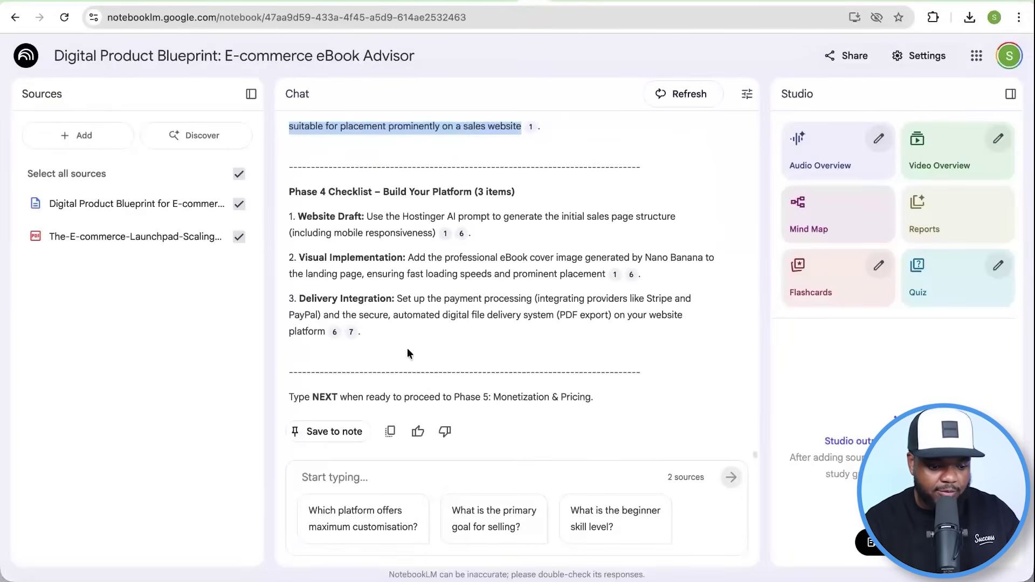
pyautogui.click(356, 477)
pyautogui.write('nex')
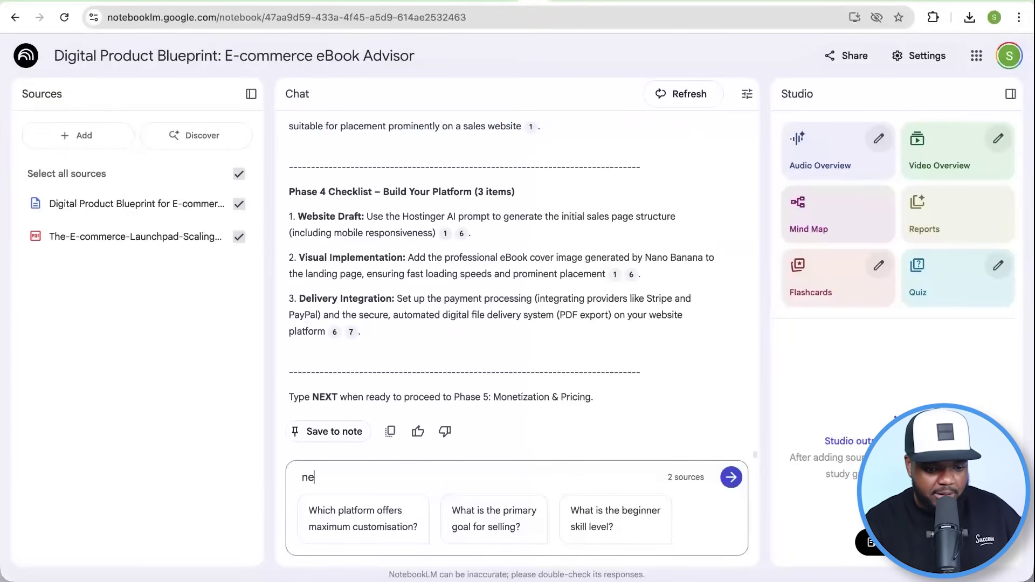
pyautogui.write('t')
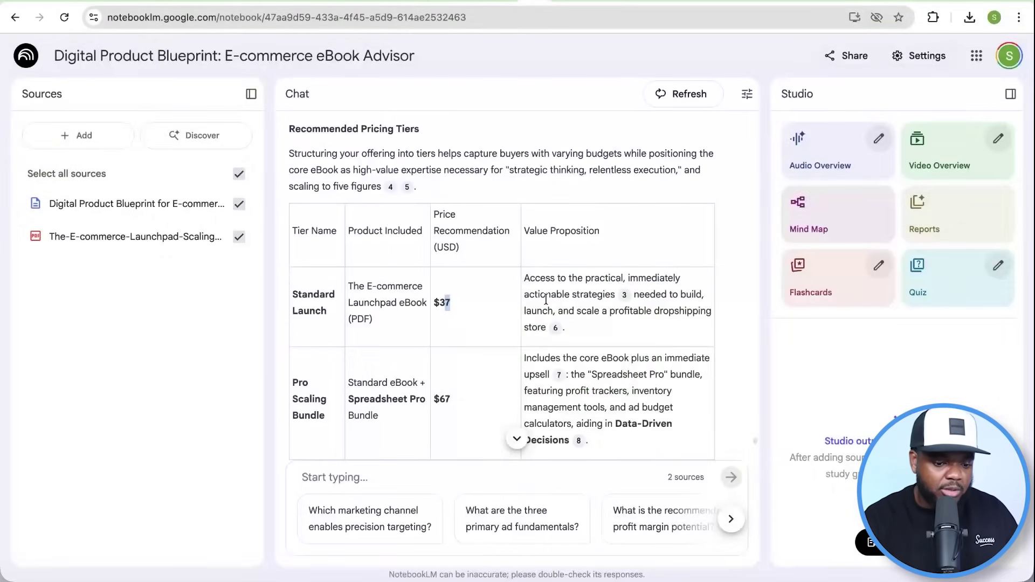
# Review the recommended pricing tiers and revenue projection, and send "NEXT" to proceed to Phase 6: Promotion Strategy
pyautogui.scroll(-10, 546, 300)
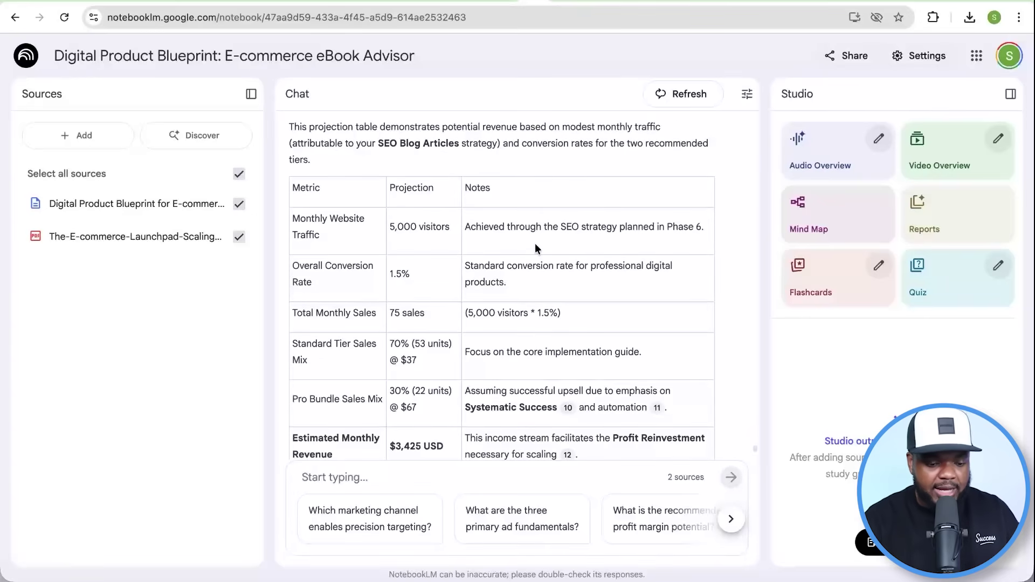
pyautogui.scroll(-2, 536, 246)
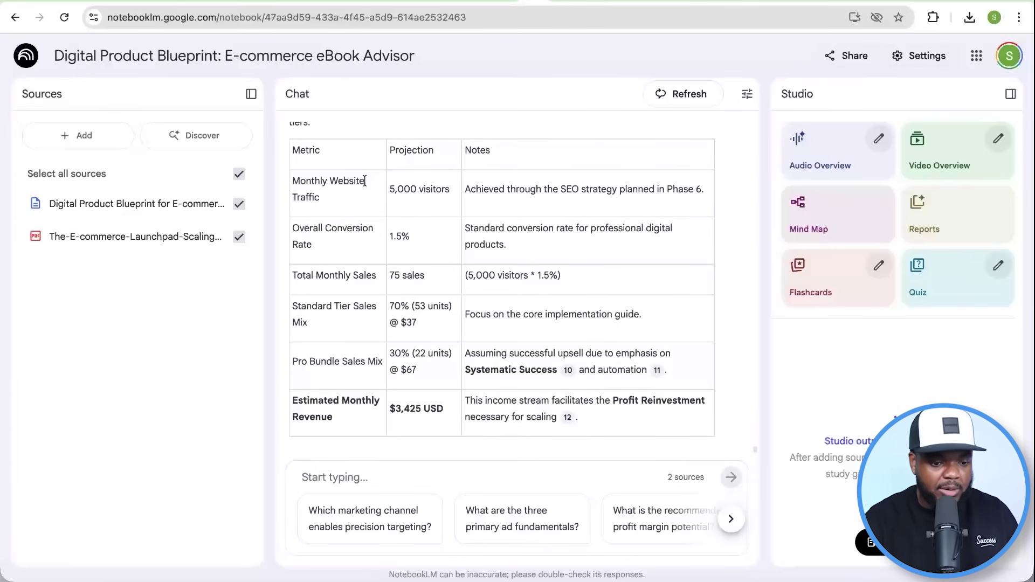
pyautogui.moveTo(392, 190); pyautogui.dragTo(441, 192)
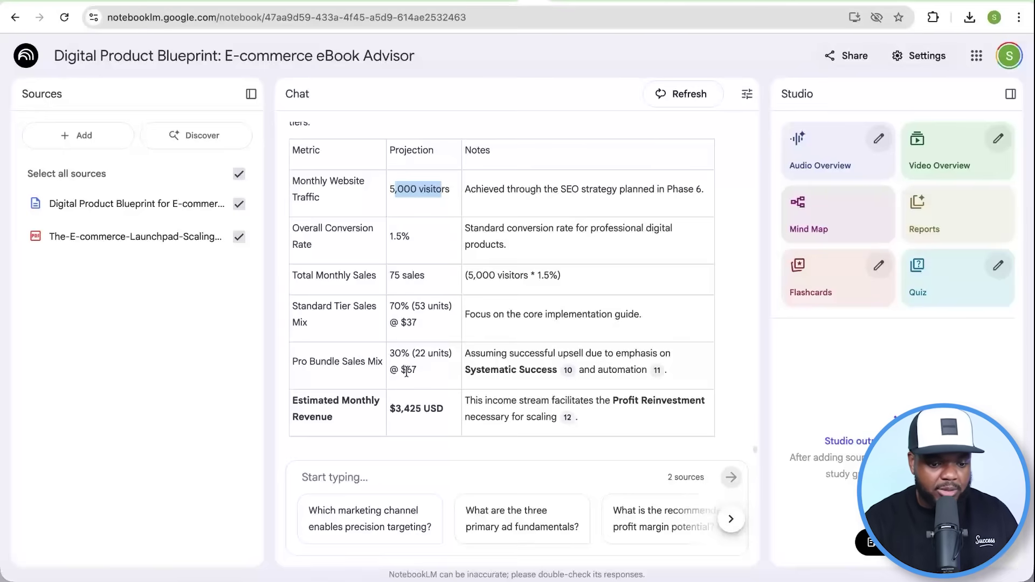
pyautogui.scroll(-1, 448, 247)
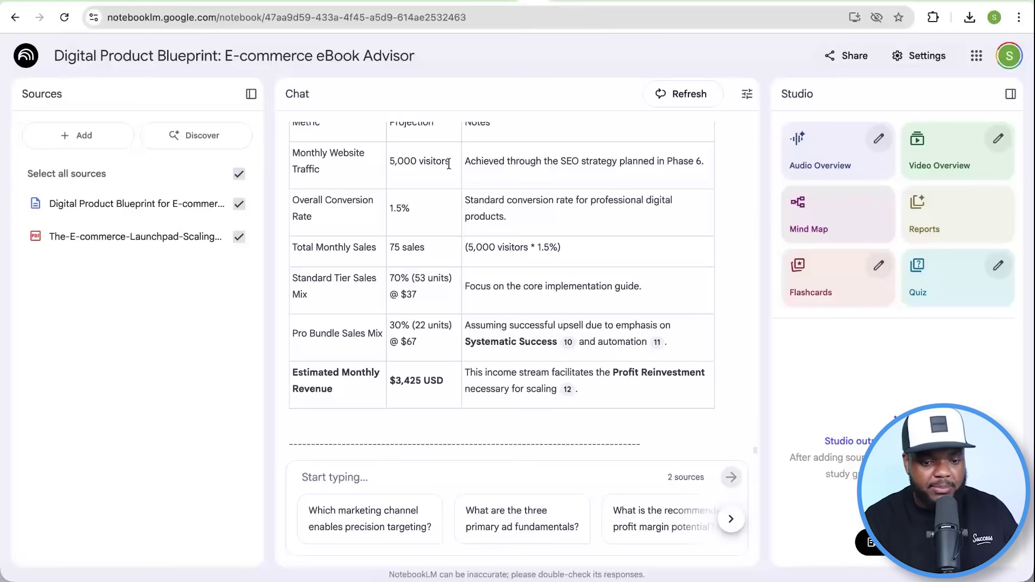
pyautogui.scroll(-5, 448, 163)
pyautogui.write('NEXT')
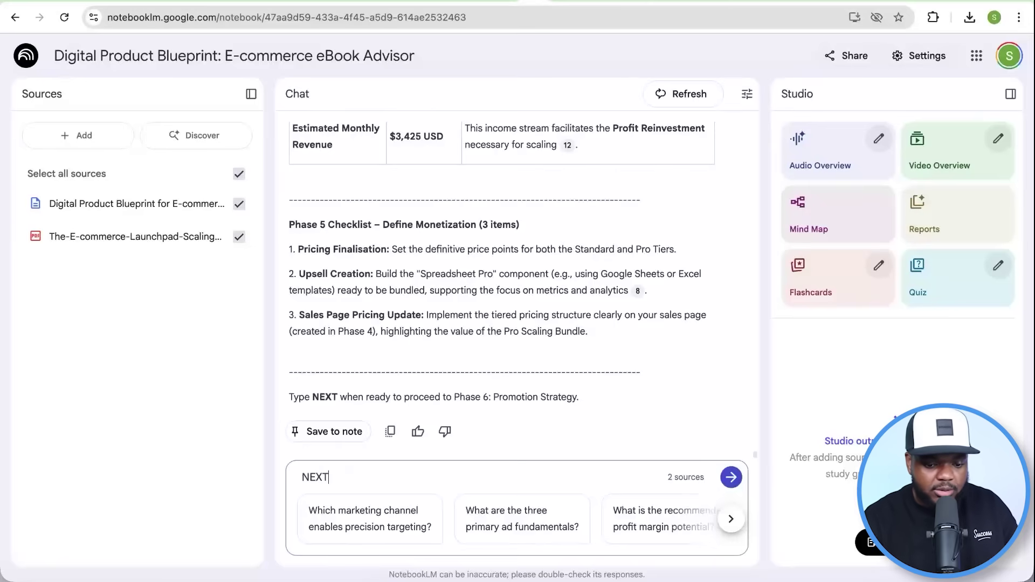
pyautogui.click(729, 479)
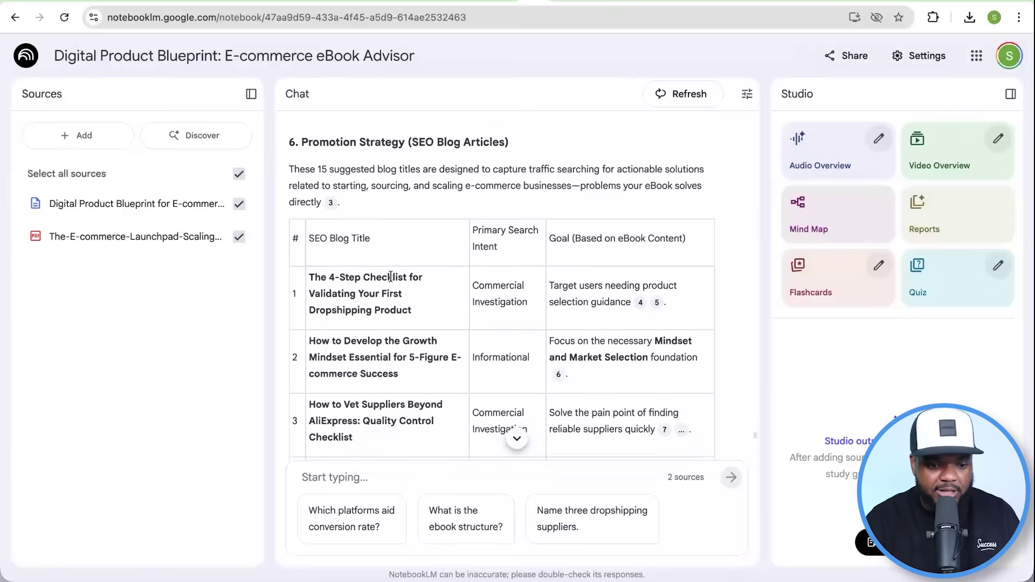
# Copy the SEO blog title "Scaling to $10,000 USD: Ad Budget Allocation for Beginner Dropshippers" from the suggested titles table
pyautogui.scroll(-1, 391, 276)
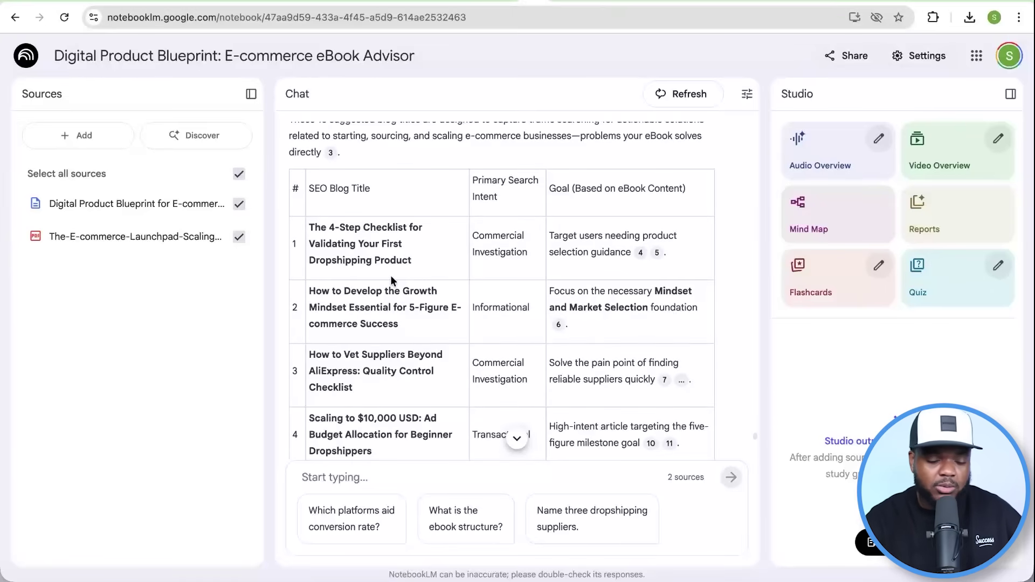
pyautogui.scroll(-1, 390, 275)
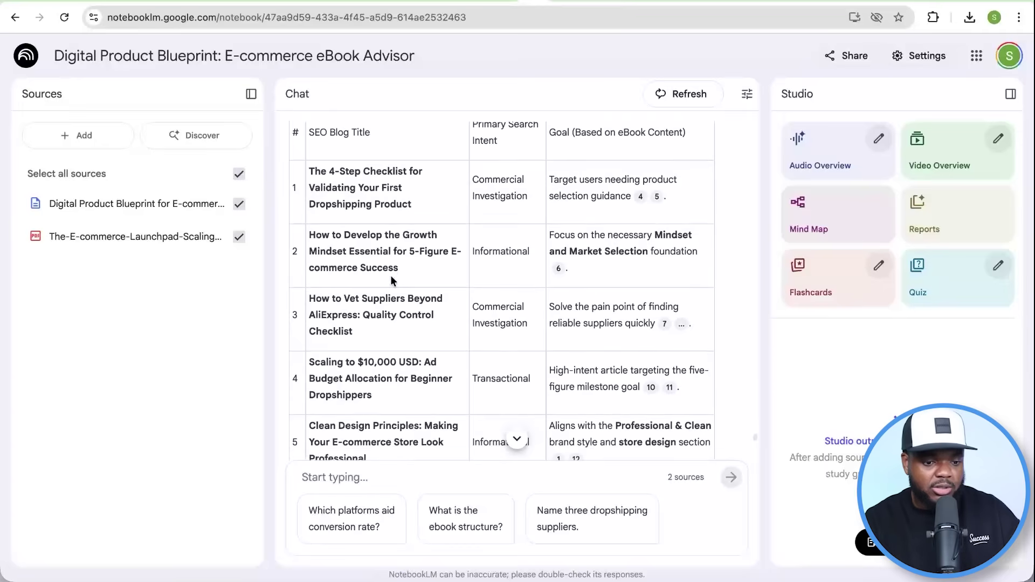
pyautogui.moveTo(429, 205); pyautogui.dragTo(312, 170)
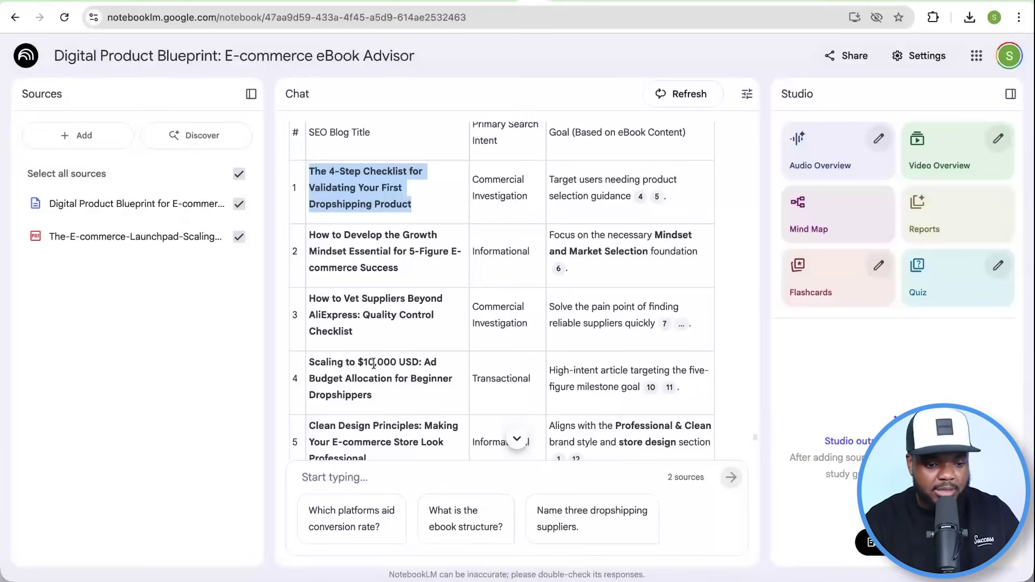
pyautogui.moveTo(390, 400); pyautogui.dragTo(310, 365)
pyautogui.hotkey('ctrl', 'c')
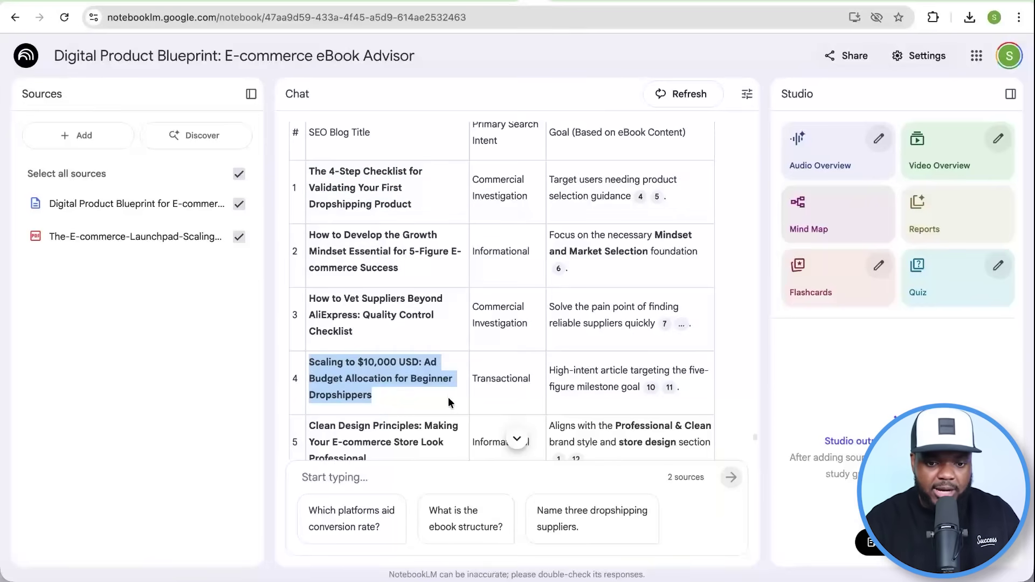
# Switch to Hostinger, return from the preview to the editor, look over the Blog page and start a new blog post
pyautogui.click(890, 2)
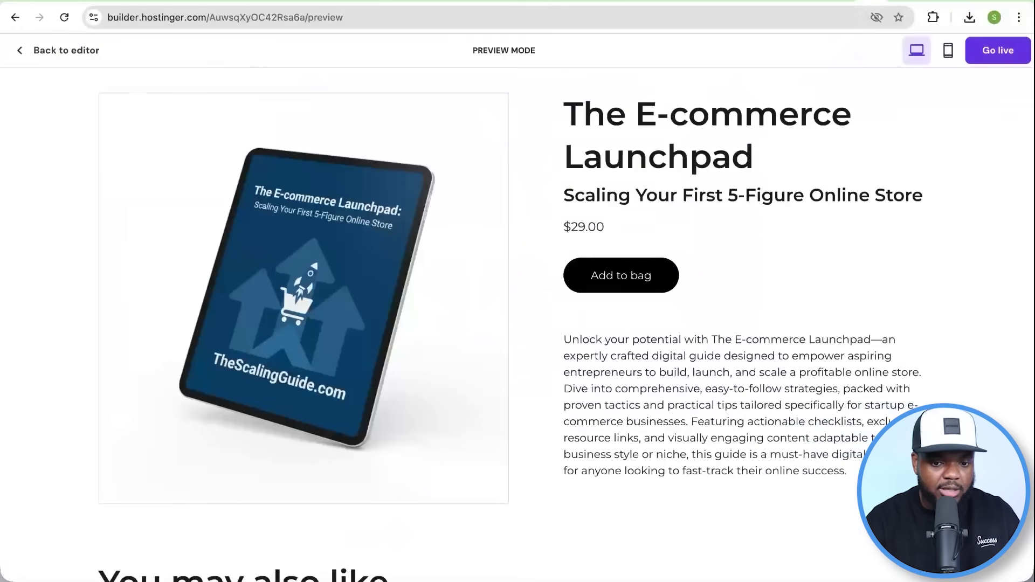
pyautogui.click(70, 55)
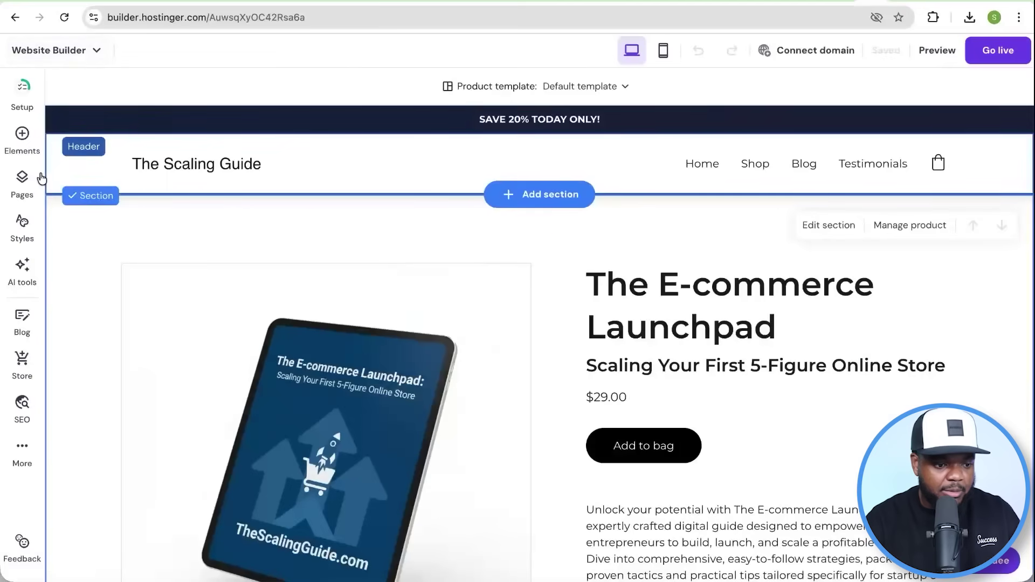
pyautogui.scroll(-10, 162, 330)
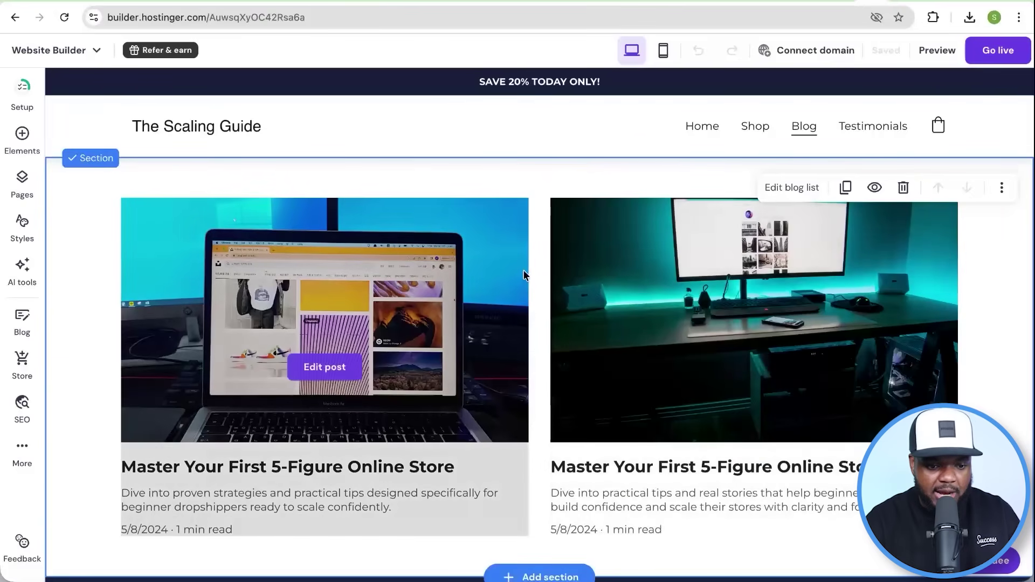
pyautogui.scroll(-5, 523, 275)
pyautogui.scroll(5, 523, 275)
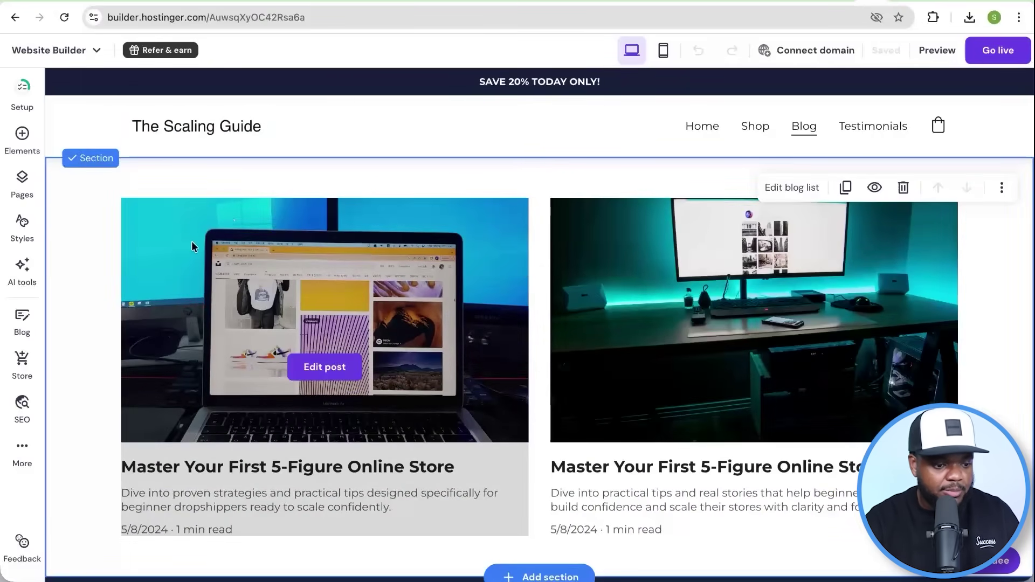
pyautogui.click(19, 315)
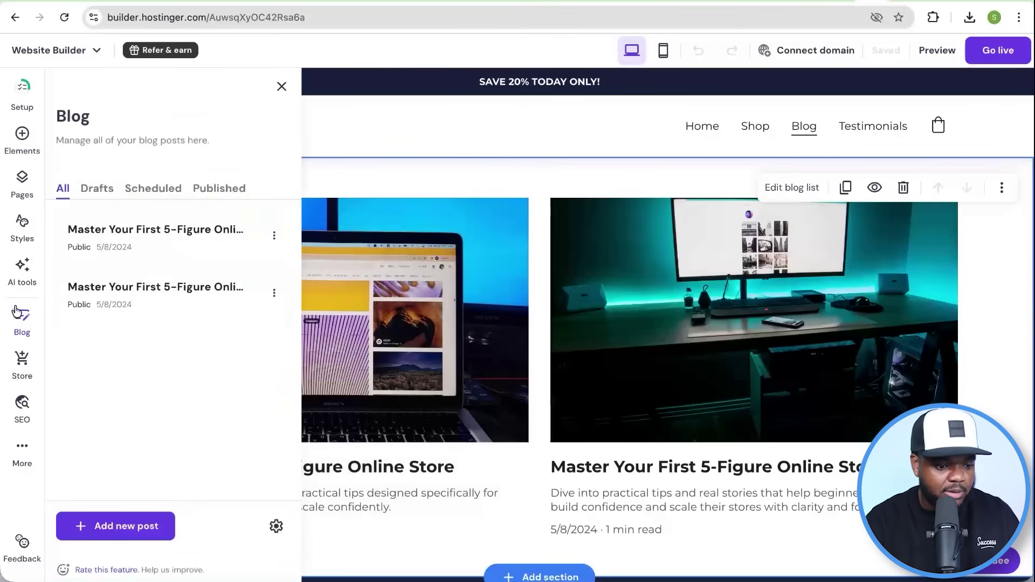
pyautogui.click(127, 527)
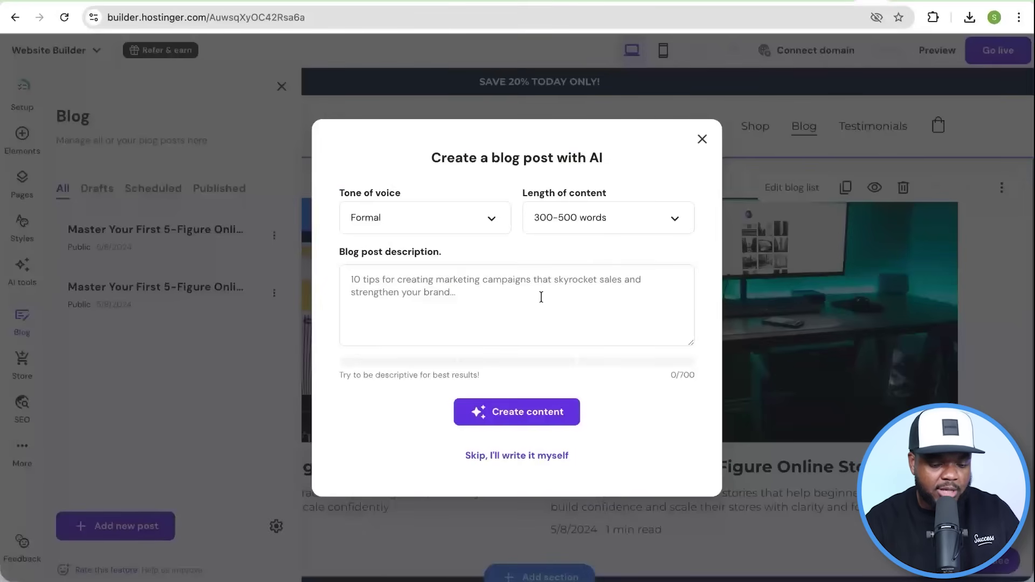
# Generate an AI blog post of 800-1000 words from the copied title "Scaling to $10,000 USD: Ad Budget Allocation for Beginner Dropshippers"
pyautogui.click(604, 218)
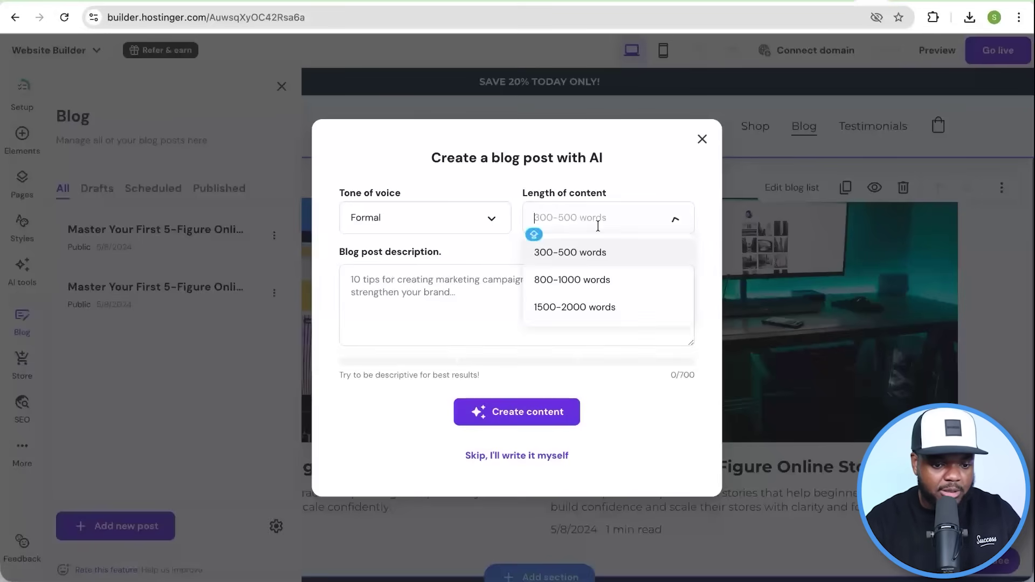
pyautogui.click(604, 281)
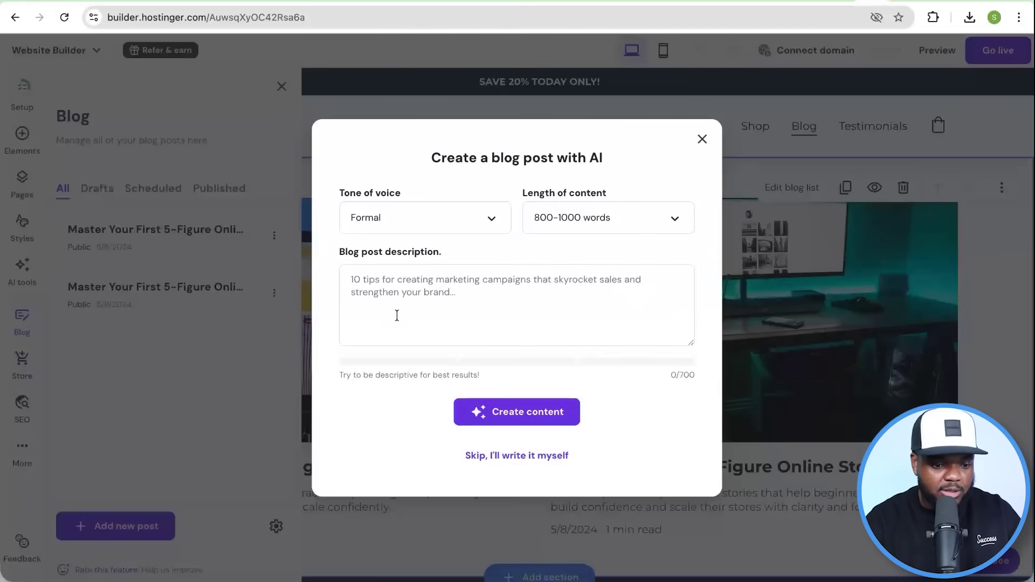
pyautogui.click(396, 293)
pyautogui.hotkey('ctrl', 'v')
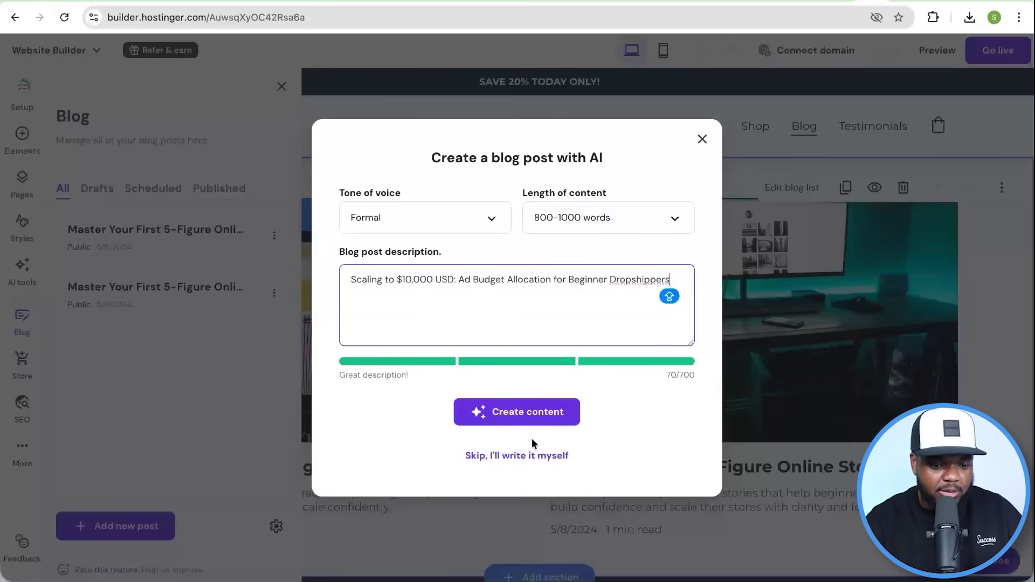
pyautogui.click(538, 423)
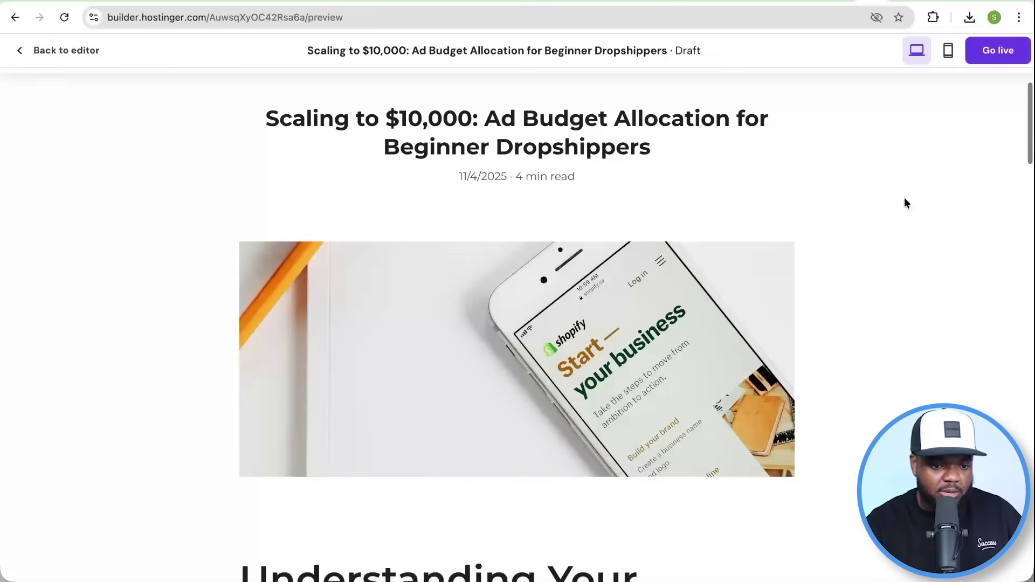
# Read through the preview of the generated blog post draft on ad budget allocation for beginner dropshippers
pyautogui.scroll(-8, 906, 204)
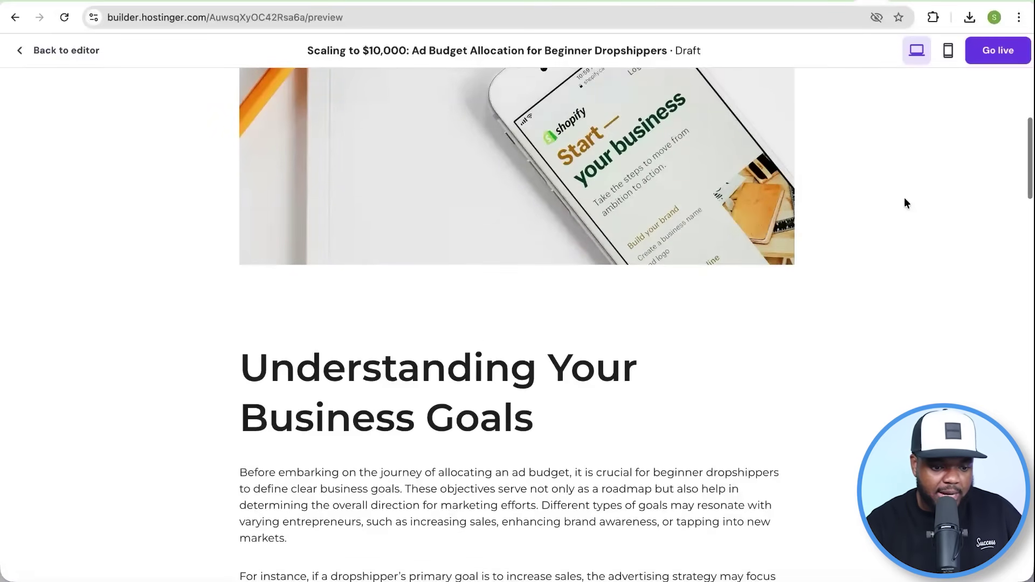
pyautogui.scroll(-18, 906, 203)
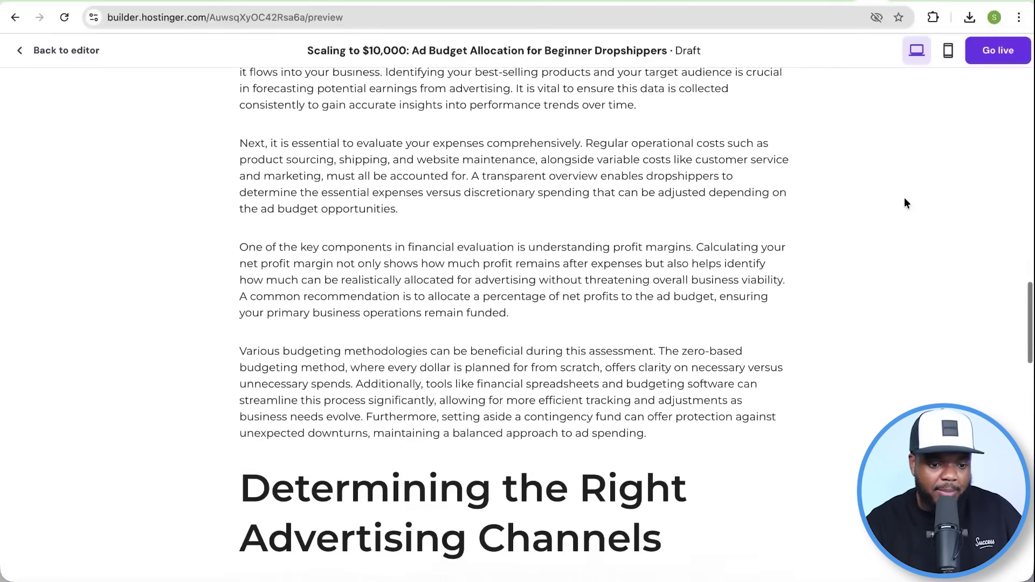
pyautogui.scroll(-6, 905, 203)
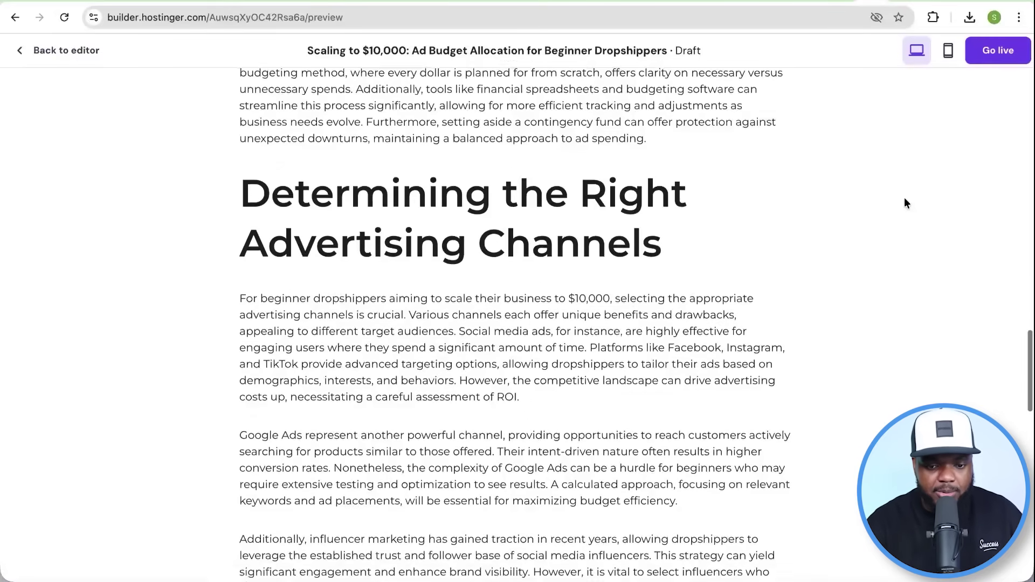
pyautogui.scroll(-2, 905, 204)
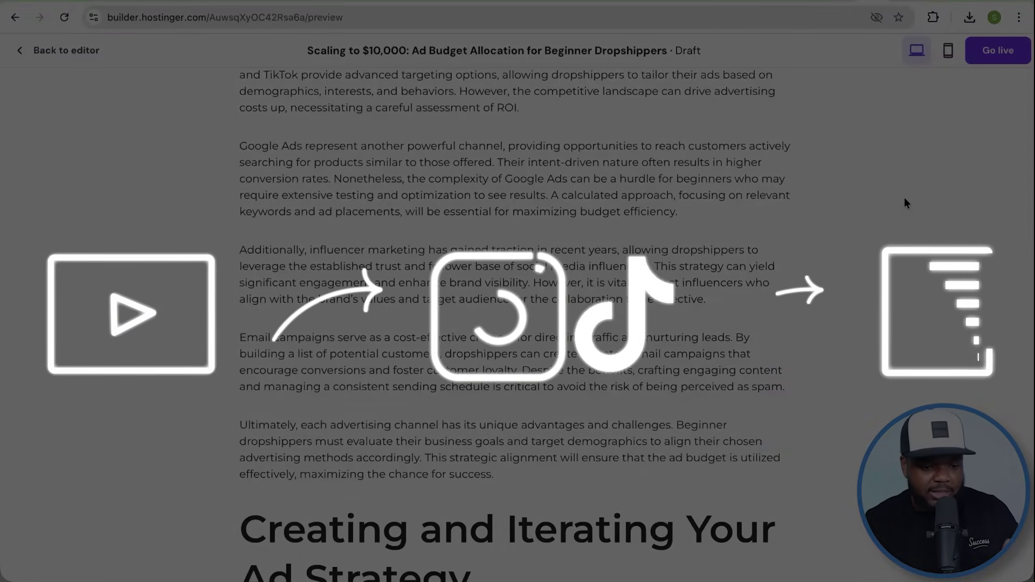
pyautogui.scroll(-5, 905, 200)
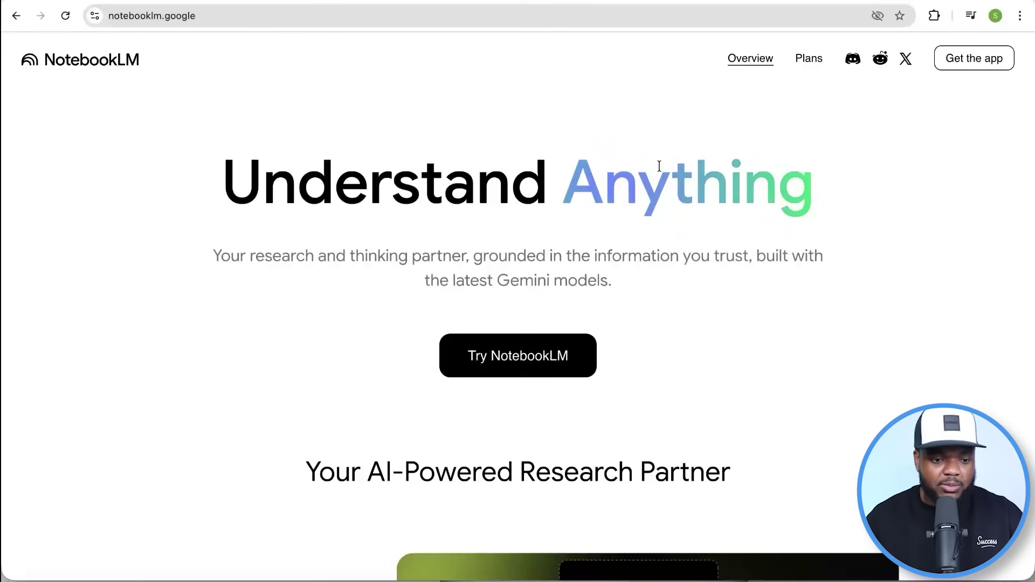
pyautogui.click(539, 361)
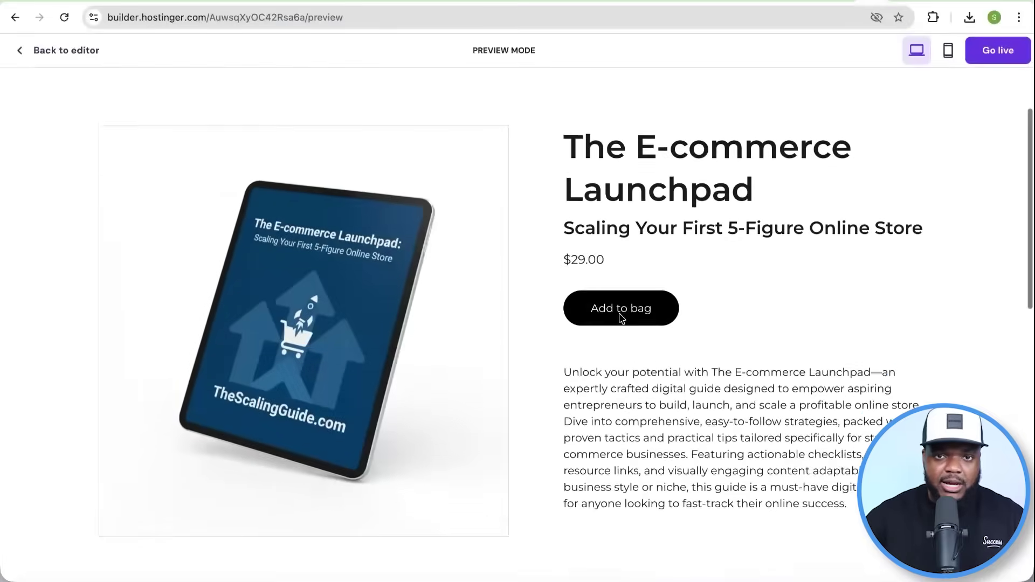
pyautogui.scroll(-2, 621, 313)
pyautogui.scroll(1, 620, 315)
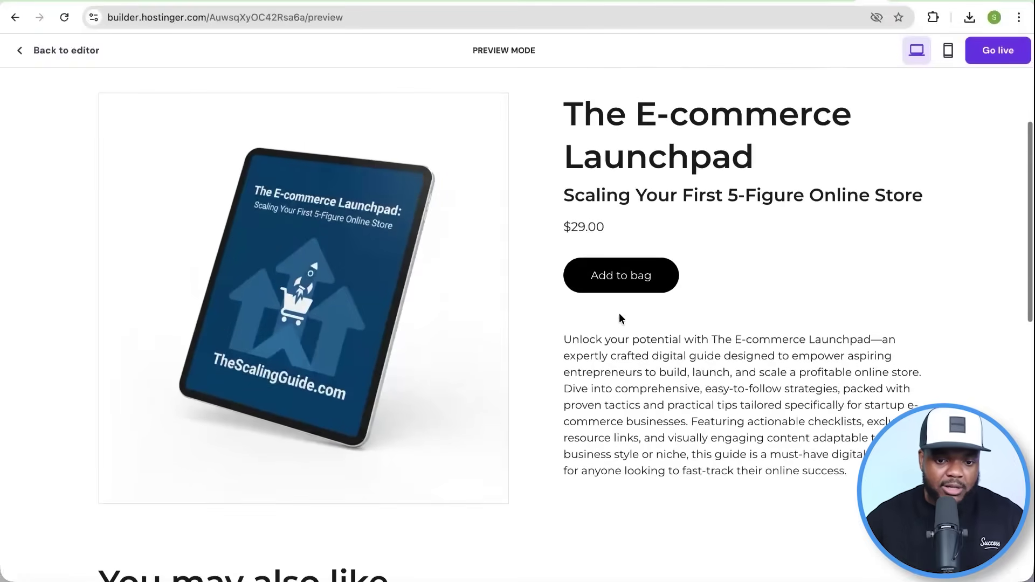